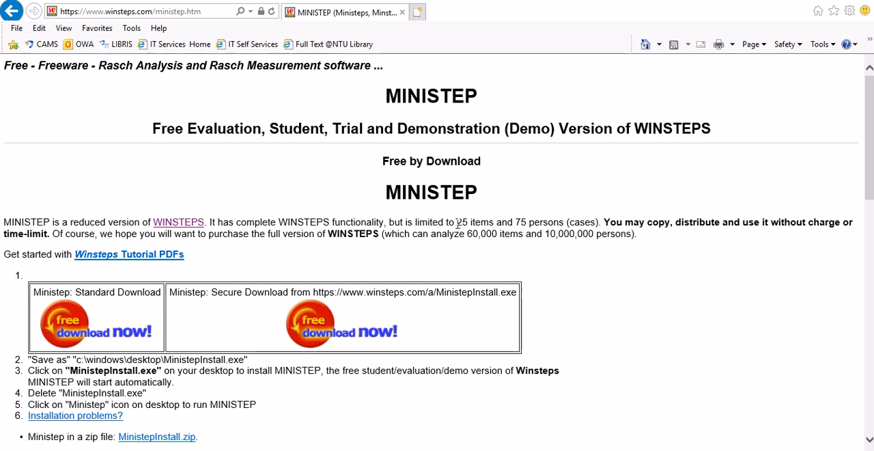
Step: Examine MINISTEP's item and person limits and the download instructions on its web page, and put the browser away
{"action": "left_click_drag", "start_coordinate": [456, 224], "coordinate": [603, 222]}
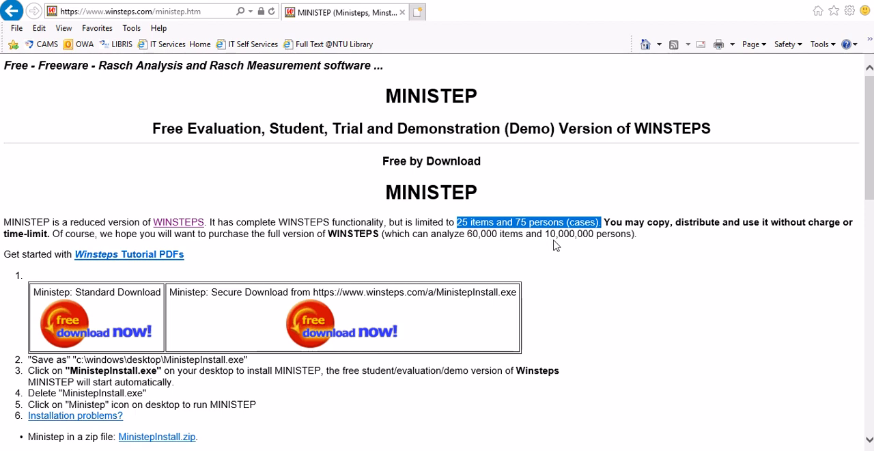
{"action": "scroll", "coordinate": [560, 258], "scroll_direction": "down", "scroll_amount": 1}
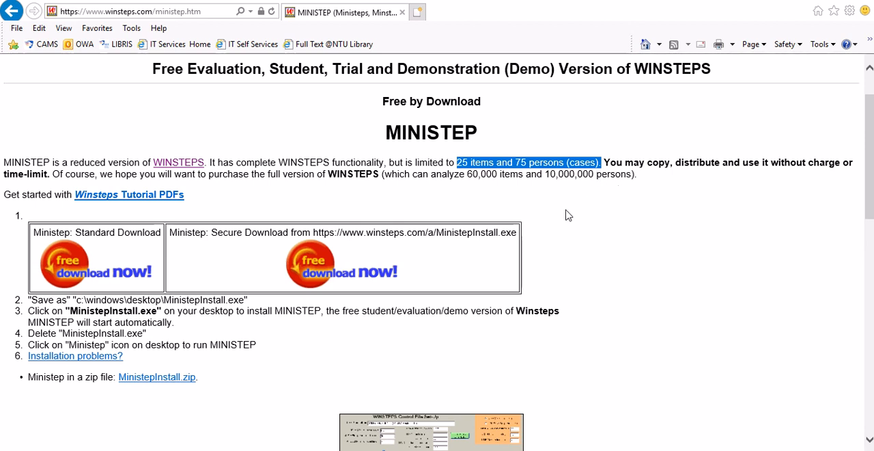
{"action": "left_click", "coordinate": [806, 4]}
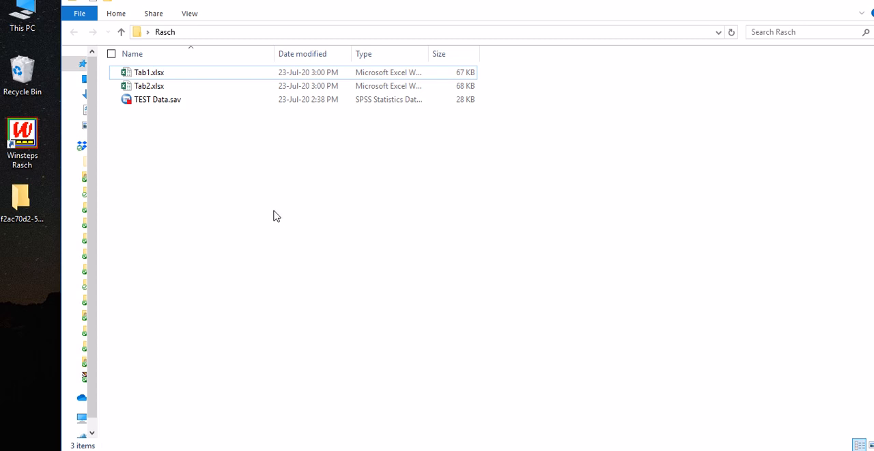
Step: Launch Winsteps from the desktop and bring up the chooser for data to be converted to Winsteps format
{"action": "left_click", "coordinate": [31, 140]}
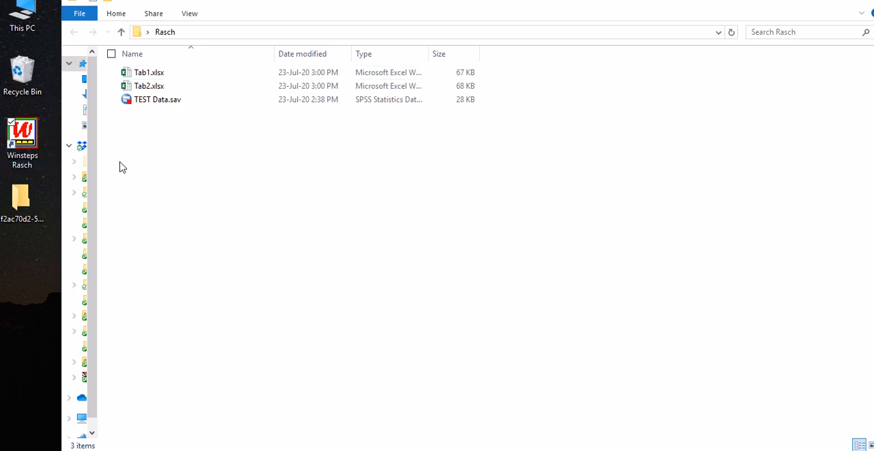
{"action": "left_click_drag", "start_coordinate": [152, 21], "coordinate": [327, 108]}
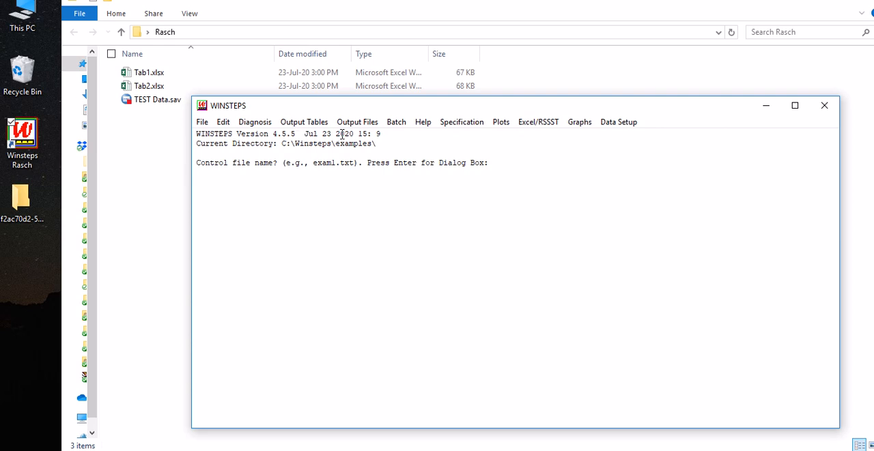
{"action": "left_click_drag", "start_coordinate": [301, 133], "coordinate": [237, 133]}
{"action": "left_click", "coordinate": [274, 147]}
{"action": "left_click_drag", "start_coordinate": [306, 111], "coordinate": [304, 91]}
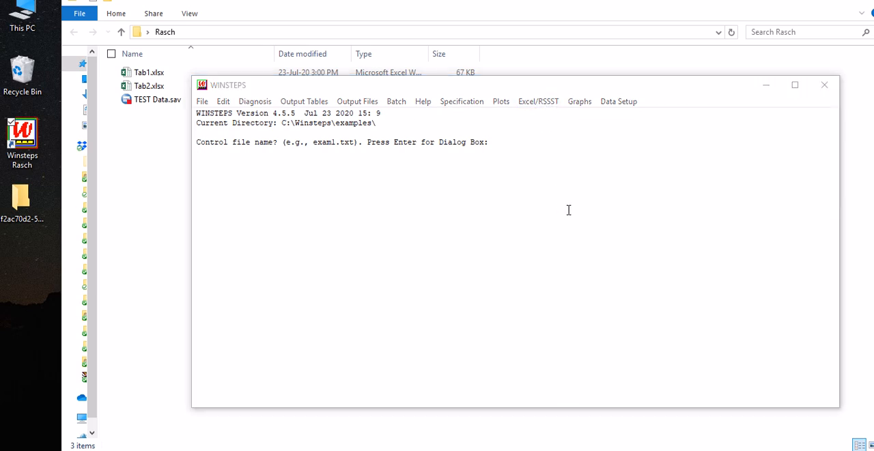
{"action": "left_click_drag", "start_coordinate": [455, 207], "coordinate": [508, 164]}
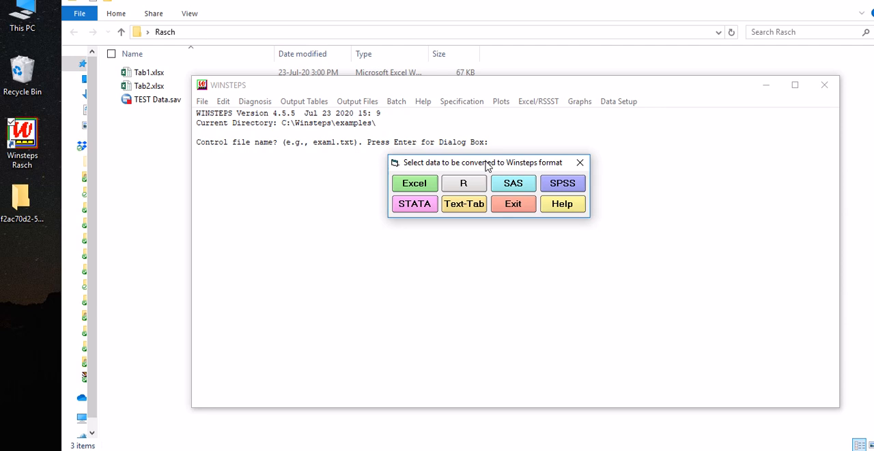
{"action": "left_click_drag", "start_coordinate": [487, 166], "coordinate": [484, 163]}
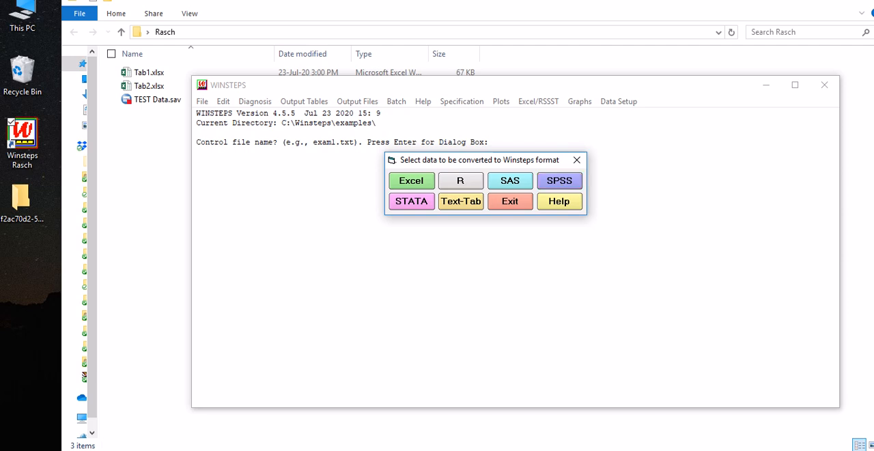
Step: Switch to the SPSS data set and examine how the Gender entries of the first cases are coded in GenderRec
{"action": "left_click", "coordinate": [502, 449]}
{"action": "left_click_drag", "start_coordinate": [461, 164], "coordinate": [556, 259]}
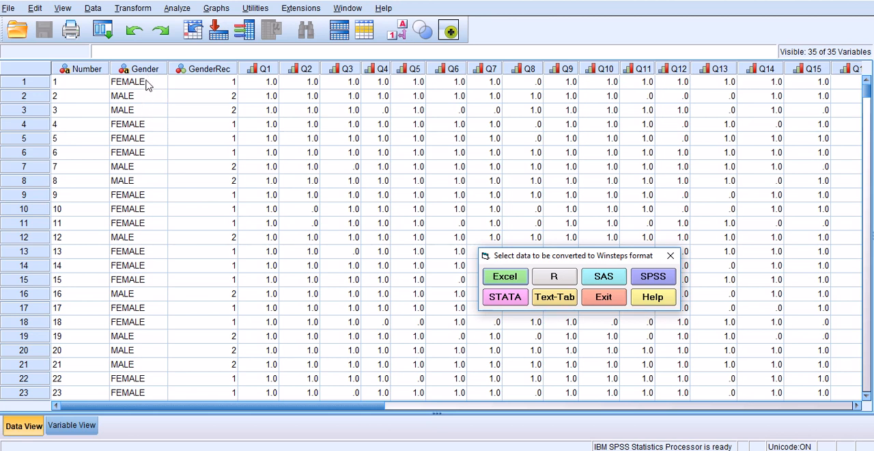
{"action": "left_click", "coordinate": [146, 84]}
{"action": "left_click", "coordinate": [149, 98]}
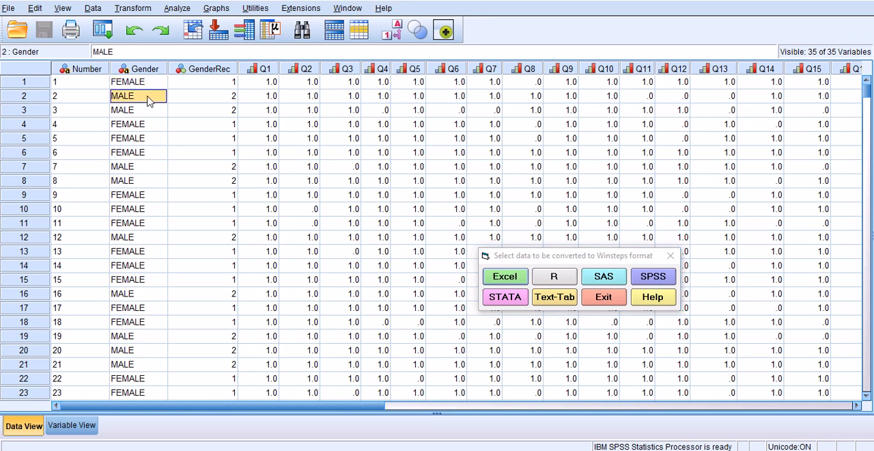
{"action": "left_click", "coordinate": [148, 113]}
{"action": "left_click", "coordinate": [149, 98]}
{"action": "left_click", "coordinate": [148, 85]}
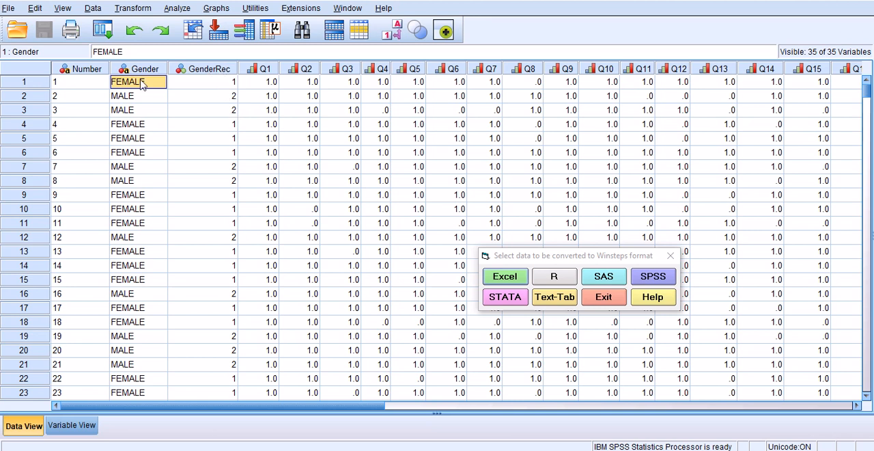
{"action": "left_click", "coordinate": [222, 85]}
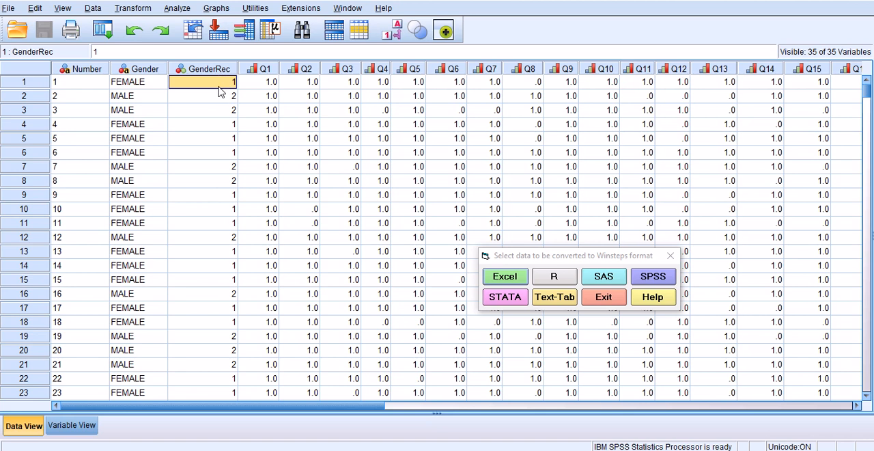
{"action": "left_click", "coordinate": [217, 97]}
{"action": "left_click", "coordinate": [129, 97]}
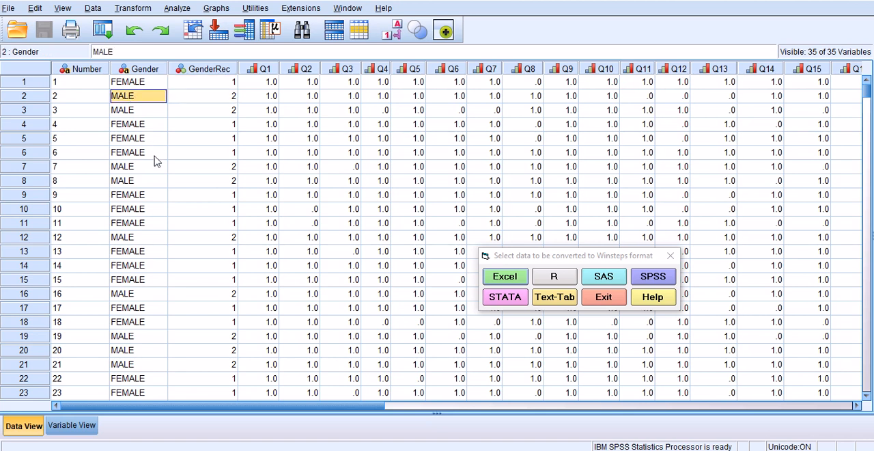
Step: Examine the variable definitions from Q1 to Q32 and return to the case data
{"action": "left_click", "coordinate": [69, 425]}
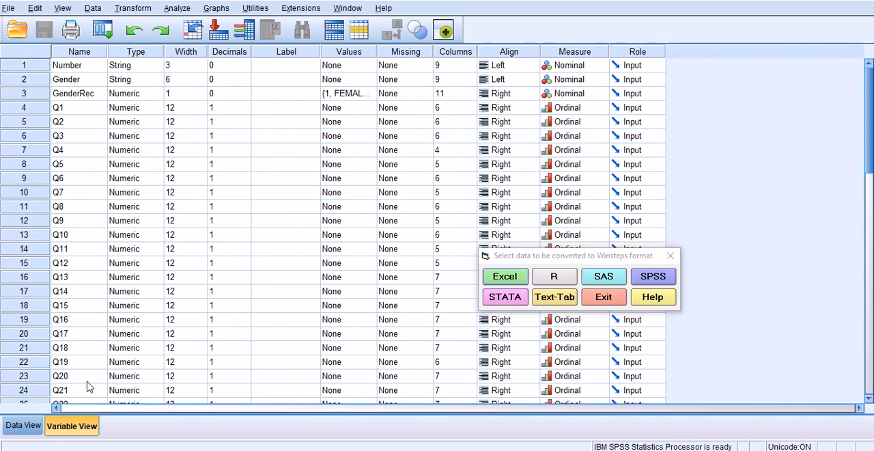
{"action": "left_click", "coordinate": [80, 110]}
{"action": "scroll", "coordinate": [86, 129], "scroll_direction": "down", "scroll_amount": 6}
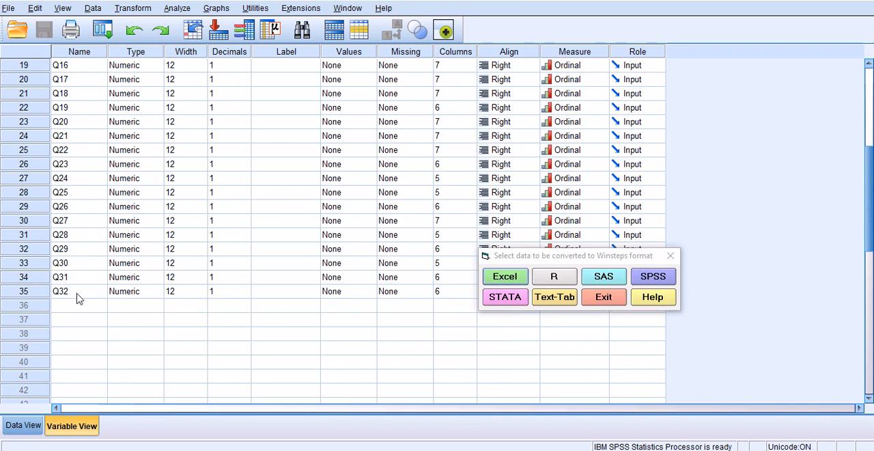
{"action": "left_click", "coordinate": [77, 293]}
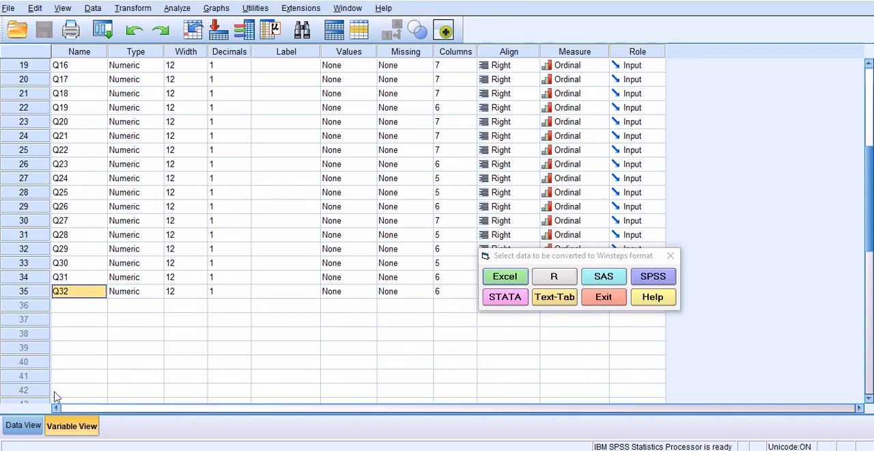
{"action": "left_click", "coordinate": [24, 426]}
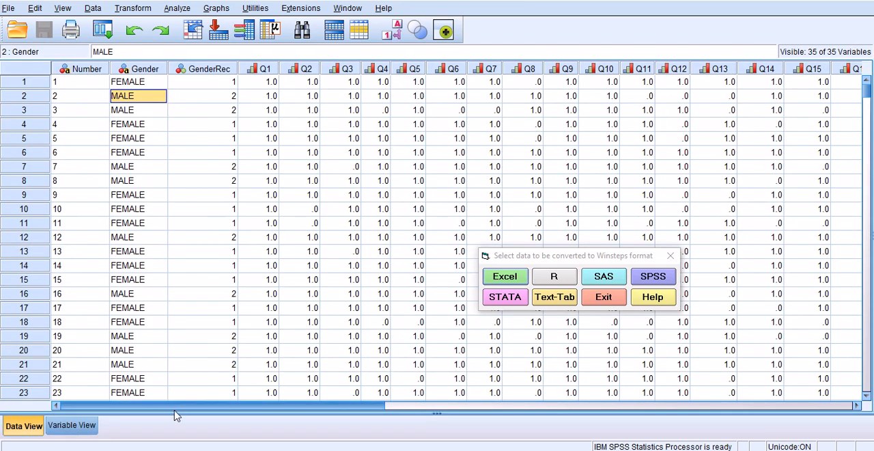
Step: Examine the item response columns across the data set up to Q32
{"action": "left_click_drag", "start_coordinate": [192, 412], "coordinate": [260, 410]}
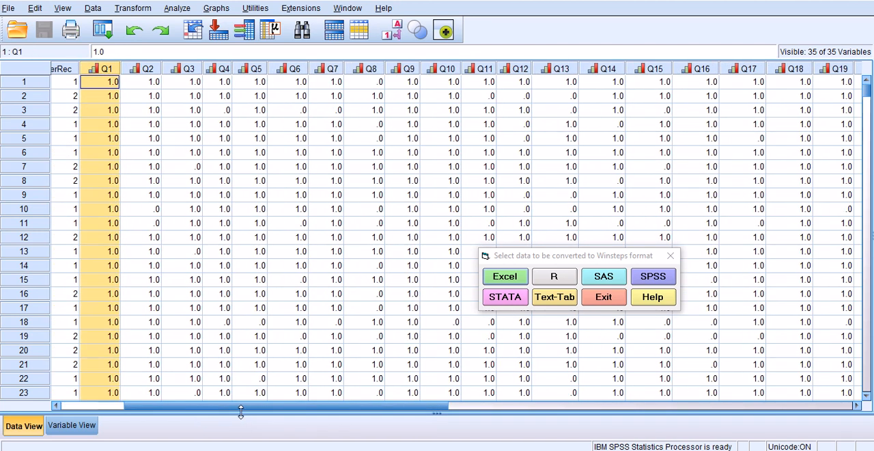
{"action": "left_click_drag", "start_coordinate": [241, 408], "coordinate": [499, 422]}
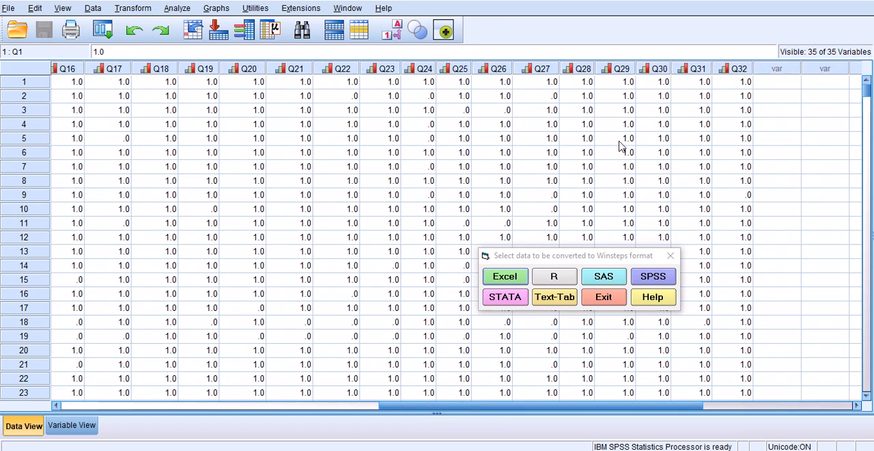
{"action": "left_click", "coordinate": [743, 69]}
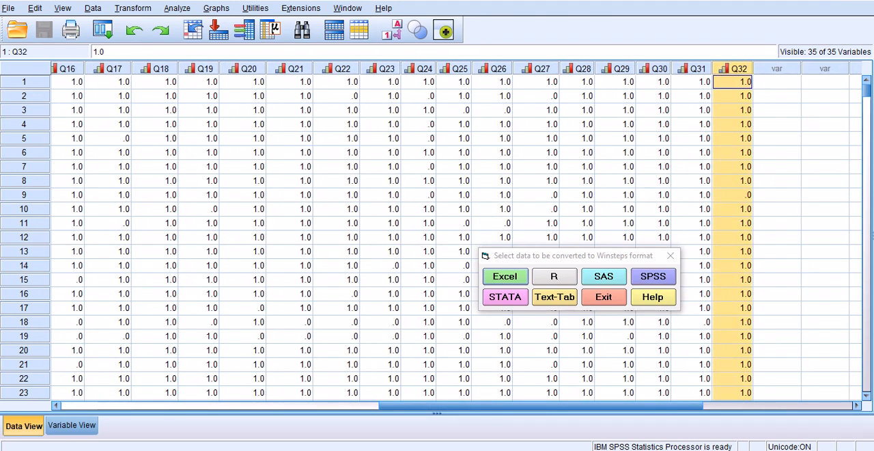
Step: Return to Winsteps, choose SPSS as the data source and load TEST Data.sav from the Rasch folder on the desktop
{"action": "left_click", "coordinate": [806, 2]}
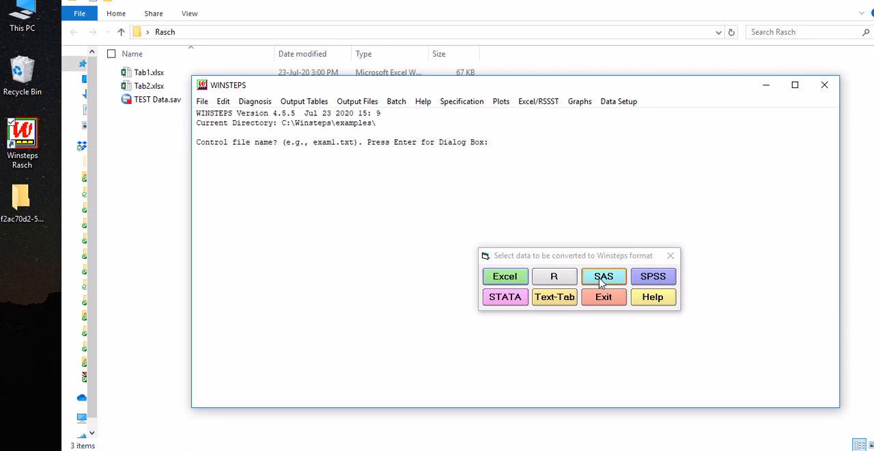
{"action": "left_click_drag", "start_coordinate": [562, 257], "coordinate": [525, 162]}
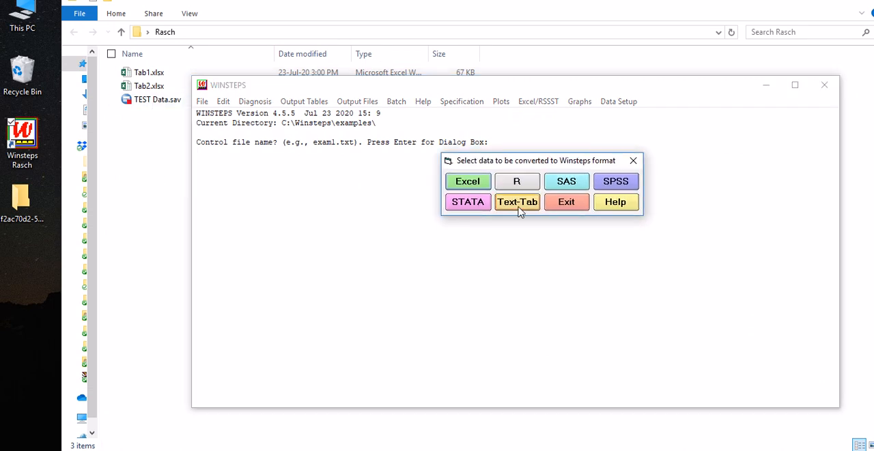
{"action": "left_click", "coordinate": [618, 180]}
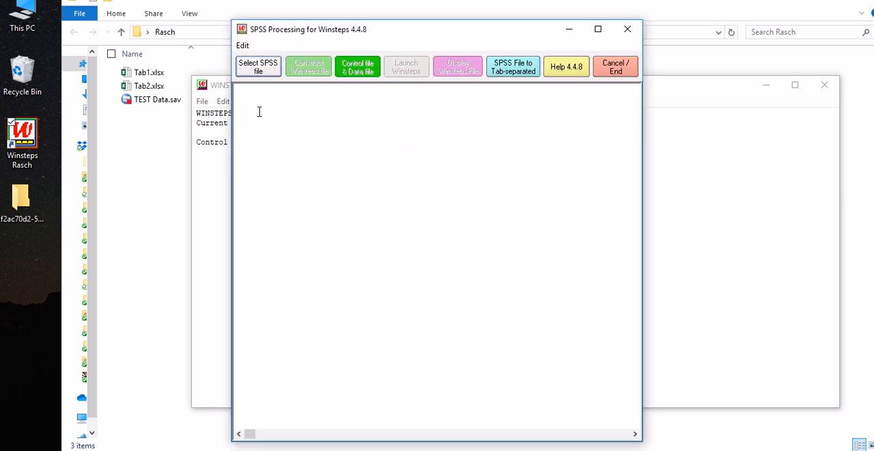
{"action": "left_click", "coordinate": [257, 68]}
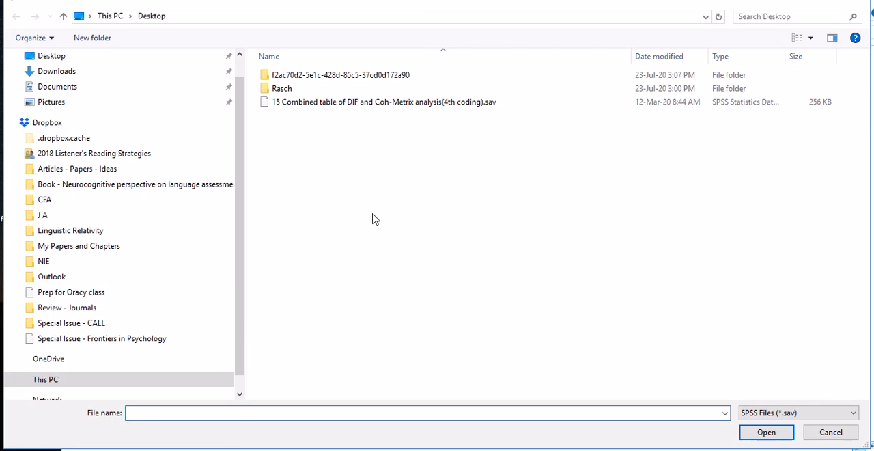
{"action": "double_click", "coordinate": [281, 89]}
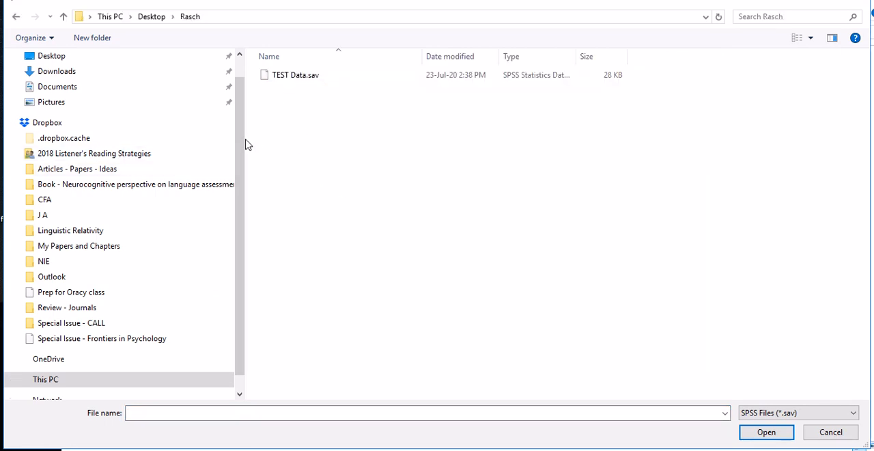
{"action": "left_click", "coordinate": [295, 77]}
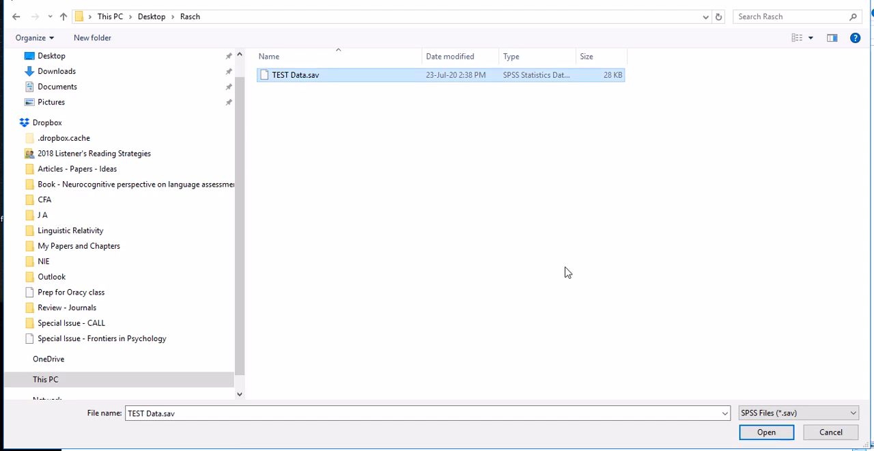
{"action": "left_click", "coordinate": [764, 433]}
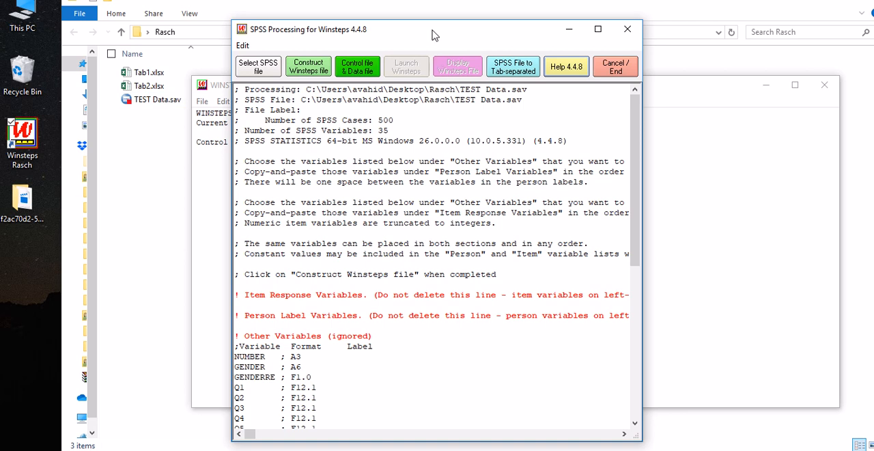
Step: Examine the Item Response Variables, Person Label Variables and Other Variables sections of the loaded SPSS file
{"action": "left_click_drag", "start_coordinate": [437, 31], "coordinate": [444, 24]}
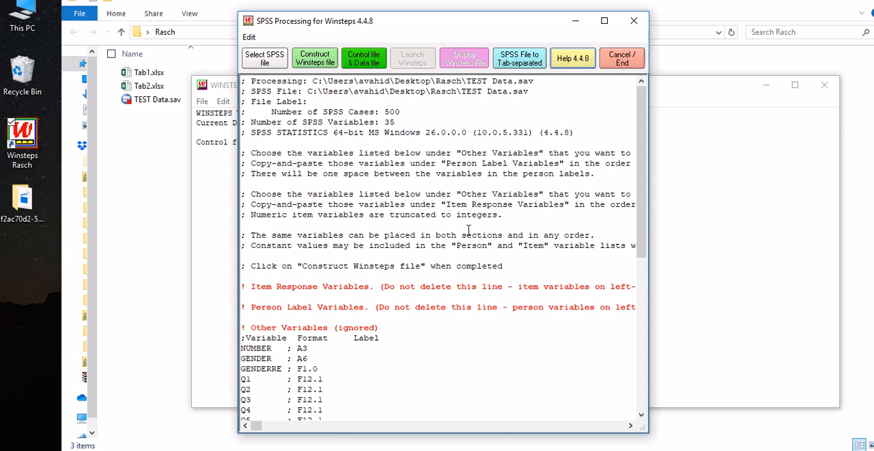
{"action": "scroll", "coordinate": [470, 230], "scroll_direction": "down", "scroll_amount": 5}
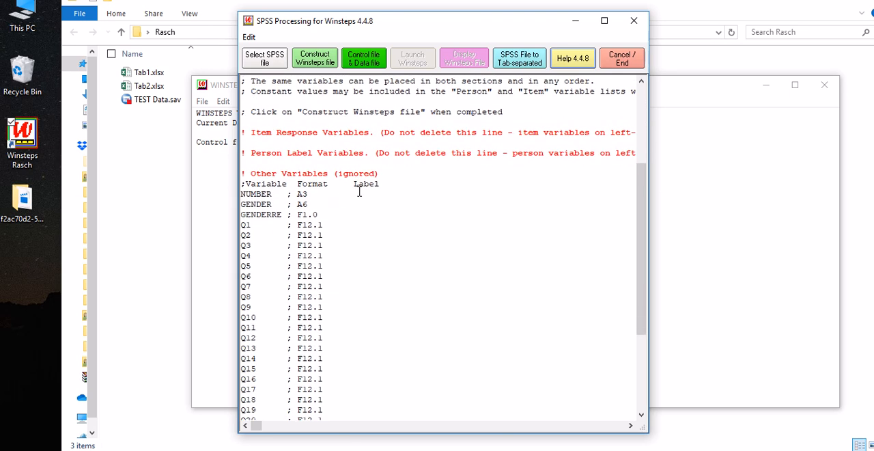
{"action": "left_click_drag", "start_coordinate": [378, 175], "coordinate": [356, 154]}
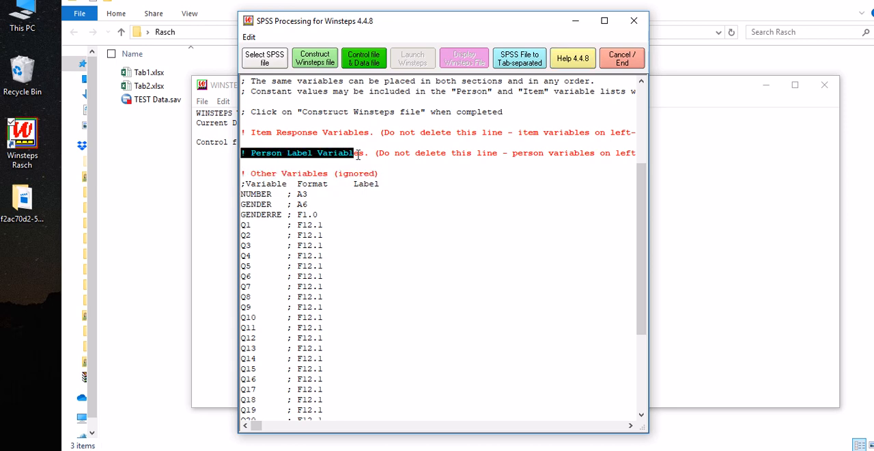
{"action": "left_click_drag", "start_coordinate": [242, 134], "coordinate": [317, 137]}
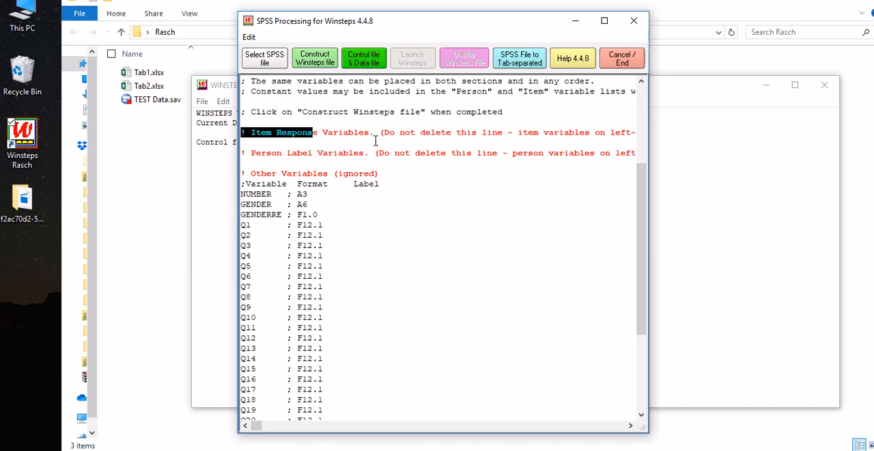
{"action": "left_click_drag", "start_coordinate": [381, 135], "coordinate": [448, 134]}
{"action": "left_click", "coordinate": [400, 134]}
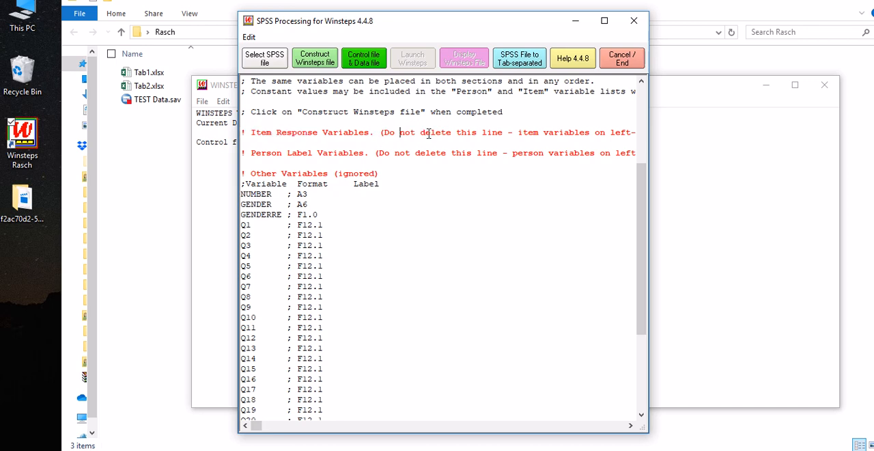
{"action": "left_click", "coordinate": [466, 134]}
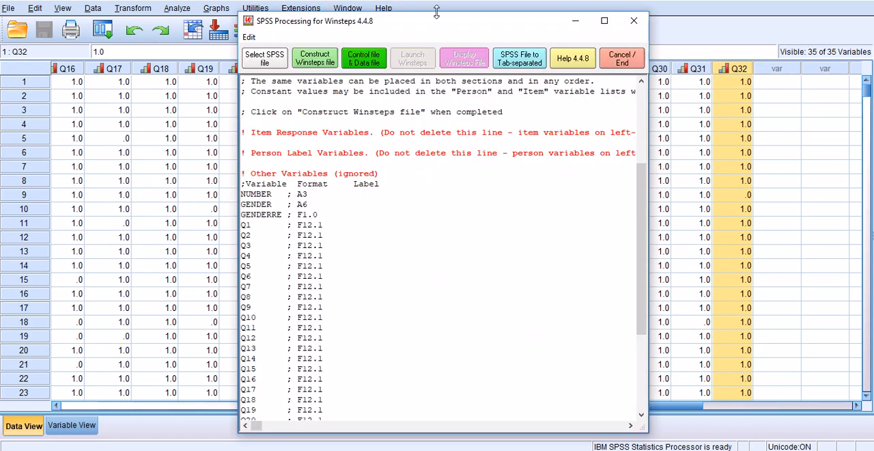
Step: Check the Number, Gender and GenderRec columns in the SPSS case data and return to the Winsteps SPSS processing window
{"action": "left_click_drag", "start_coordinate": [441, 21], "coordinate": [427, 89]}
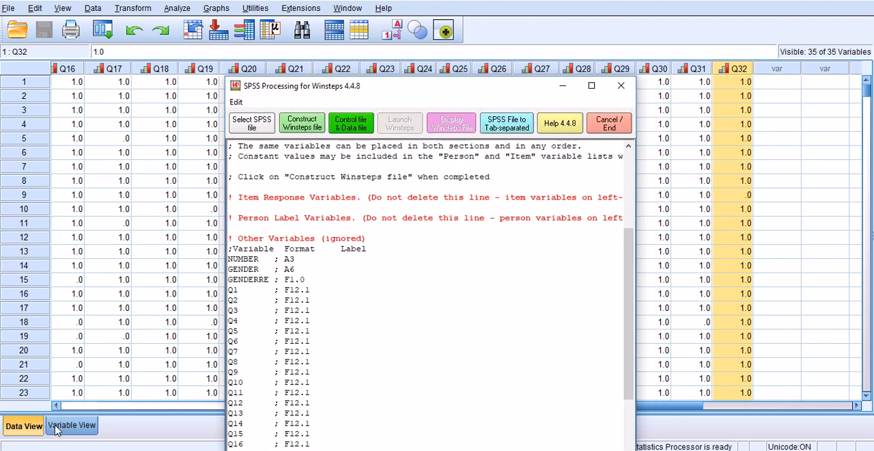
{"action": "left_click", "coordinate": [68, 407]}
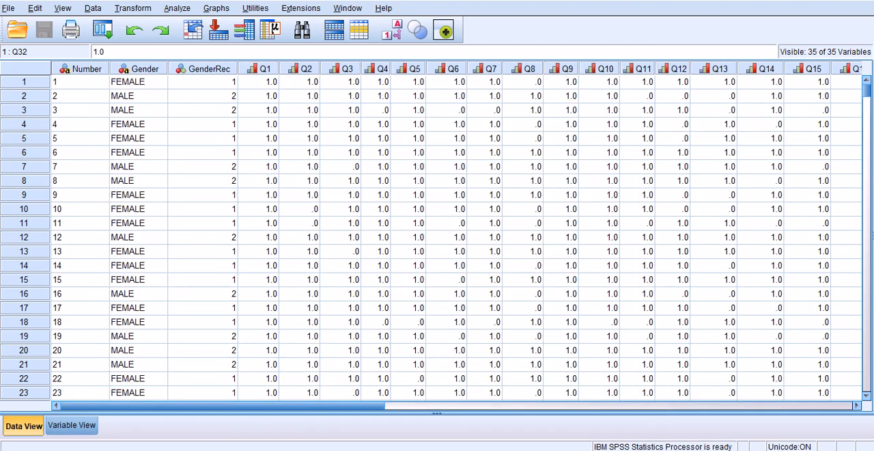
{"action": "key", "text": "alt+Tab"}
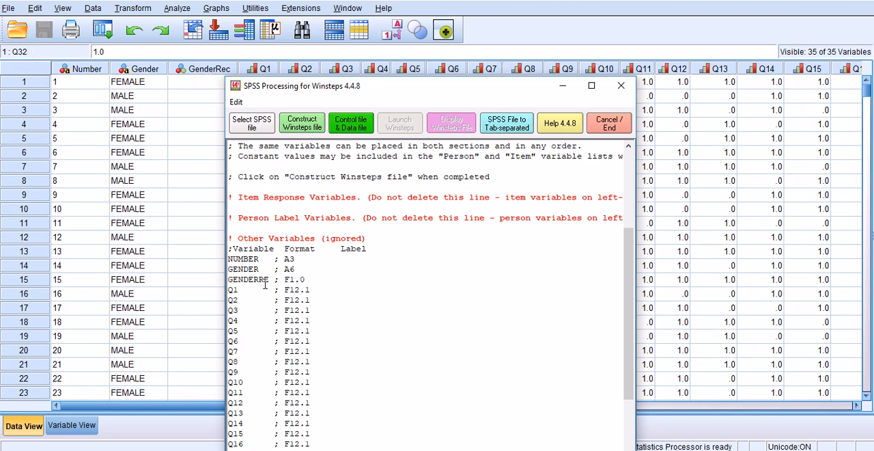
Step: Try moving the NUMBER, GENDER and GENDERRE lines from Other Variables to Person Label Variables, and undo the move
{"action": "left_click_drag", "start_coordinate": [313, 280], "coordinate": [227, 259]}
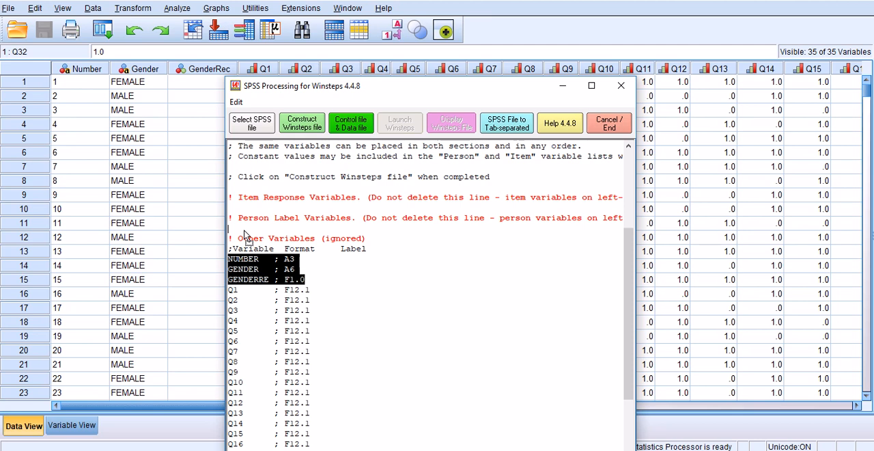
{"action": "left_click_drag", "start_coordinate": [246, 236], "coordinate": [246, 234]}
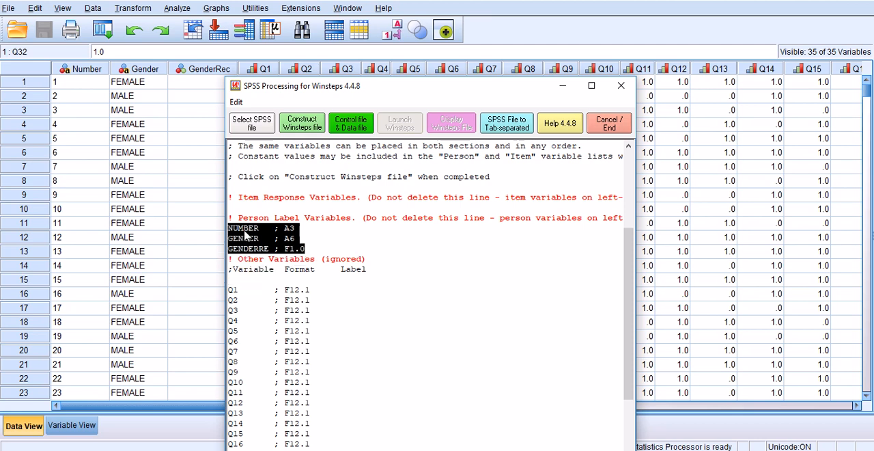
{"action": "left_click", "coordinate": [230, 280]}
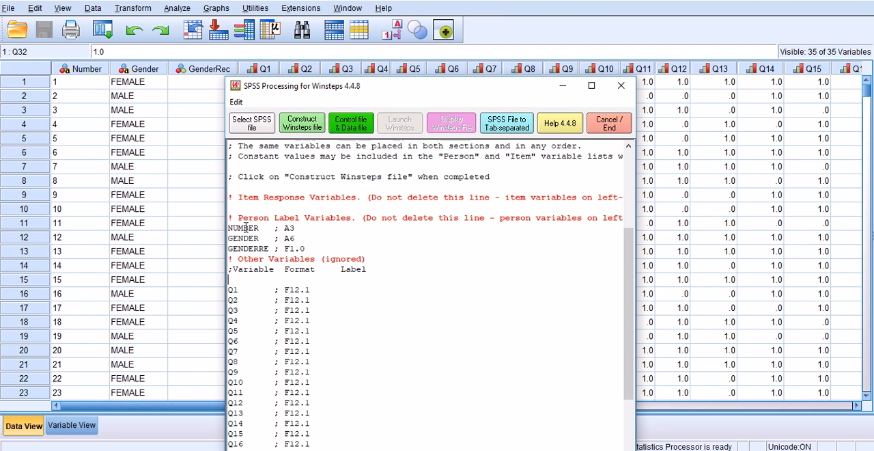
{"action": "key", "text": "ctrl+z"}
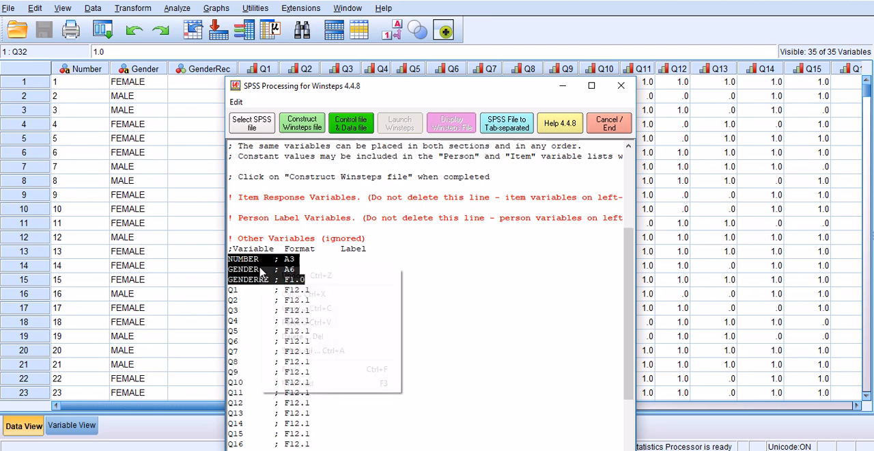
Step: Copy the NUMBER, GENDER and GENDERRE lines from Other Variables into the Person Label Variables section
{"action": "right_click", "coordinate": [259, 271]}
{"action": "left_click", "coordinate": [285, 311]}
{"action": "right_click", "coordinate": [242, 227]}
{"action": "left_click", "coordinate": [239, 227]}
{"action": "right_click", "coordinate": [239, 227]}
{"action": "left_click", "coordinate": [298, 283]}
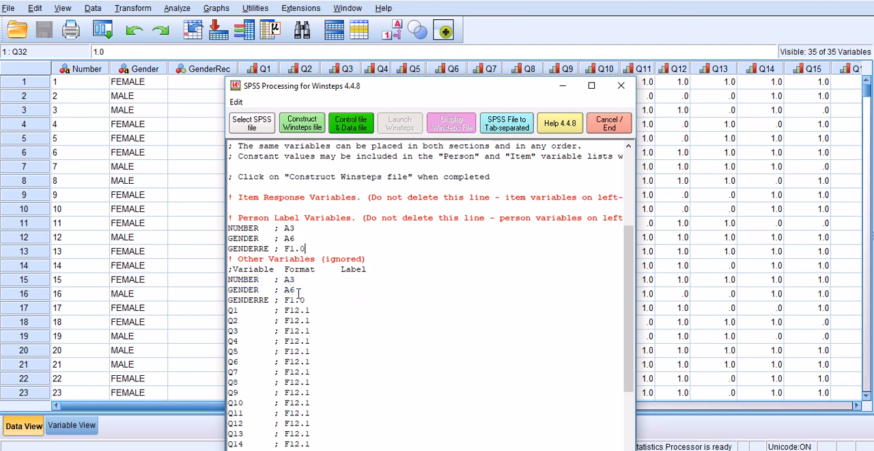
Step: Compare the NUMBER, GENDER and GENDERRE lines under Other Variables with those under Person Label Variables
{"action": "left_click_drag", "start_coordinate": [305, 301], "coordinate": [228, 279]}
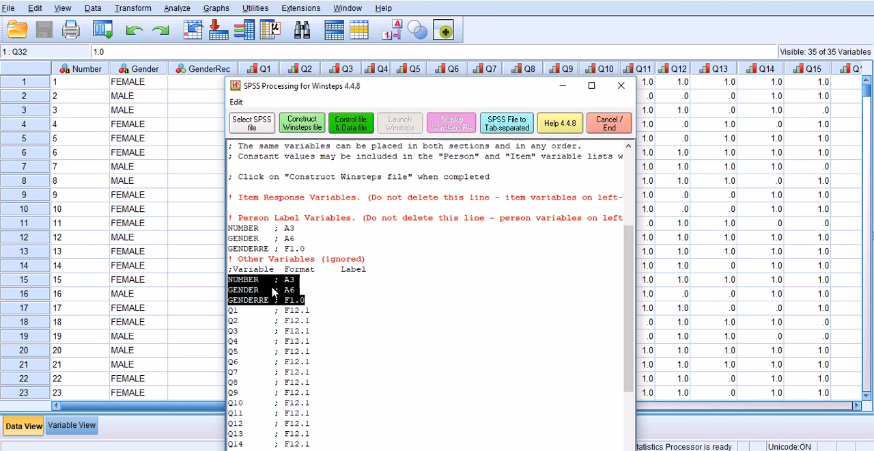
{"action": "left_click_drag", "start_coordinate": [308, 248], "coordinate": [228, 197]}
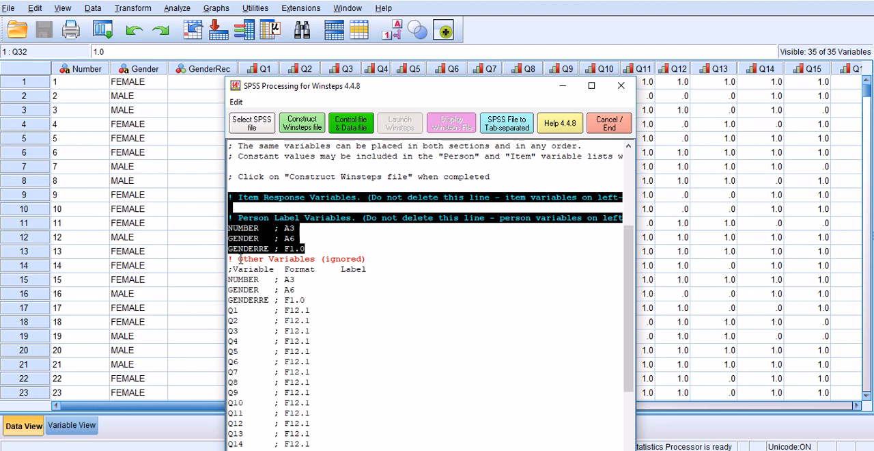
{"action": "left_click_drag", "start_coordinate": [229, 279], "coordinate": [313, 298]}
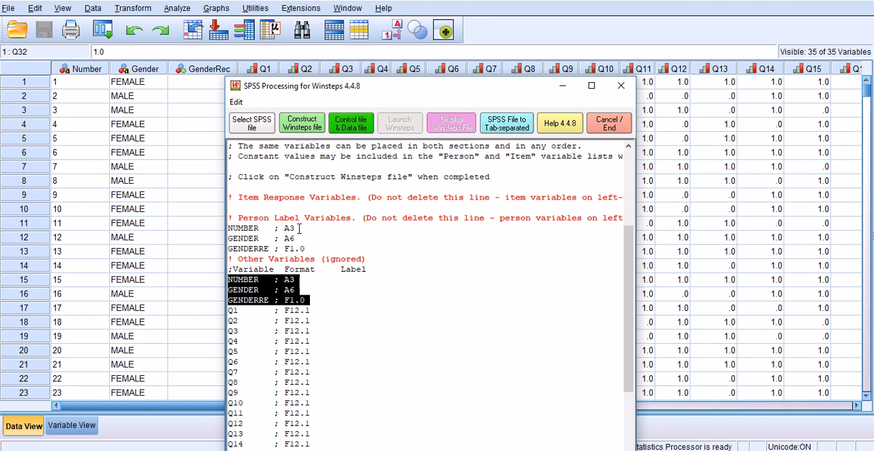
Step: Try removing the NUMBER line from the Person Label Variables section, and undo the deletion
{"action": "left_click_drag", "start_coordinate": [298, 228], "coordinate": [228, 228]}
{"action": "key", "text": "Delete"}
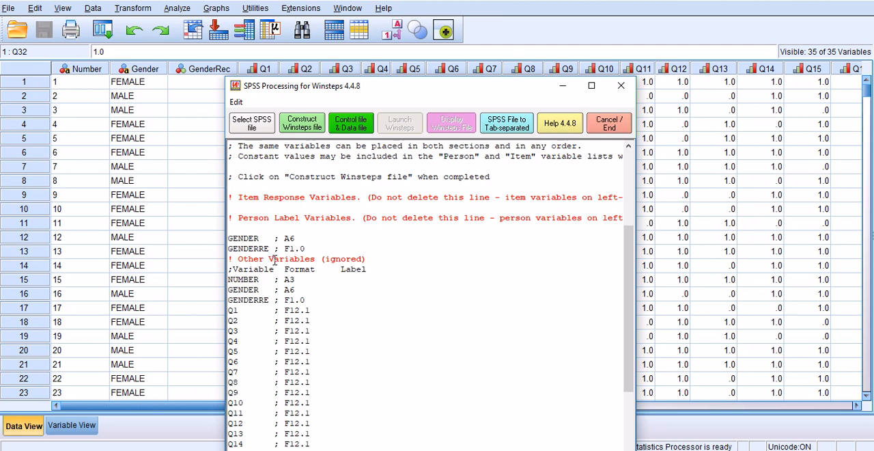
{"action": "left_click", "coordinate": [248, 248]}
{"action": "key", "text": "ctrl+z"}
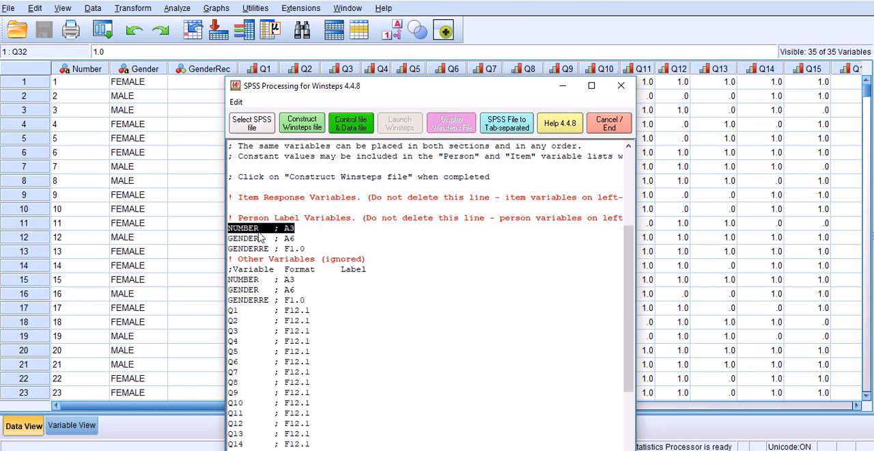
{"action": "left_click", "coordinate": [259, 228]}
Step: Examine the item variables from Q1 to Q32 listed under Other Variables
{"action": "scroll", "coordinate": [297, 265], "scroll_direction": "down", "scroll_amount": 1}
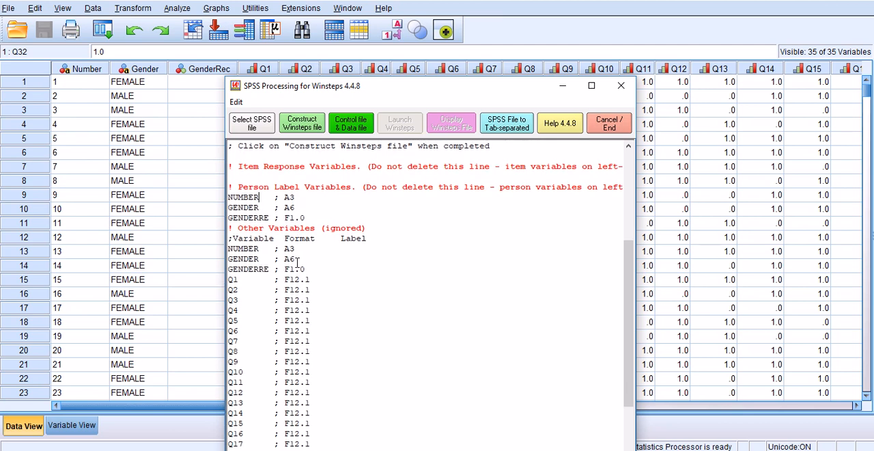
{"action": "scroll", "coordinate": [297, 265], "scroll_direction": "down", "scroll_amount": 1}
{"action": "scroll", "coordinate": [293, 273], "scroll_direction": "down", "scroll_amount": 2}
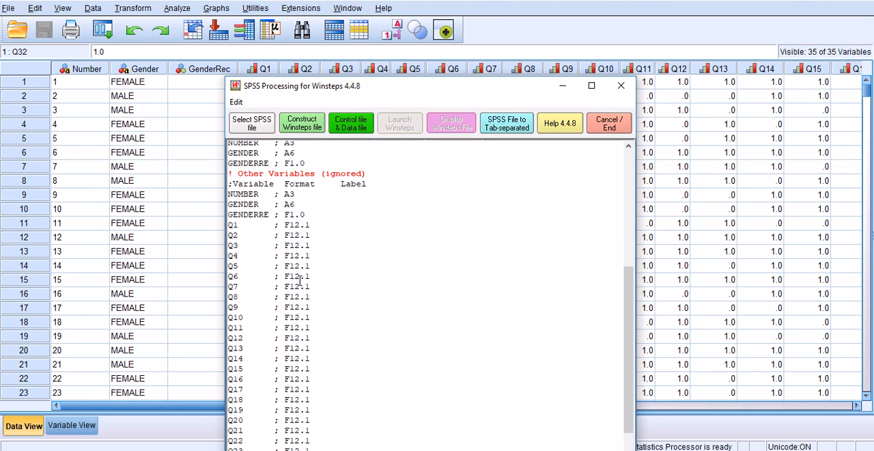
{"action": "left_click_drag", "start_coordinate": [229, 217], "coordinate": [248, 218]}
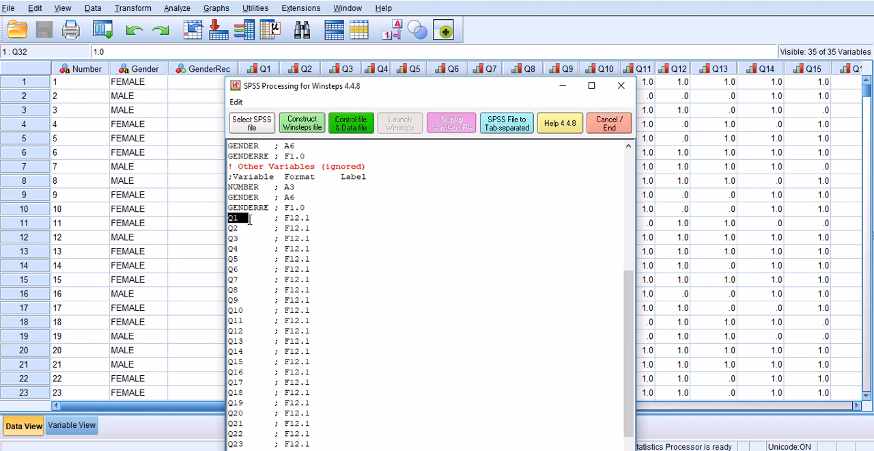
{"action": "scroll", "coordinate": [265, 237], "scroll_direction": "down", "scroll_amount": 1}
{"action": "scroll", "coordinate": [265, 237], "scroll_direction": "down", "scroll_amount": 2}
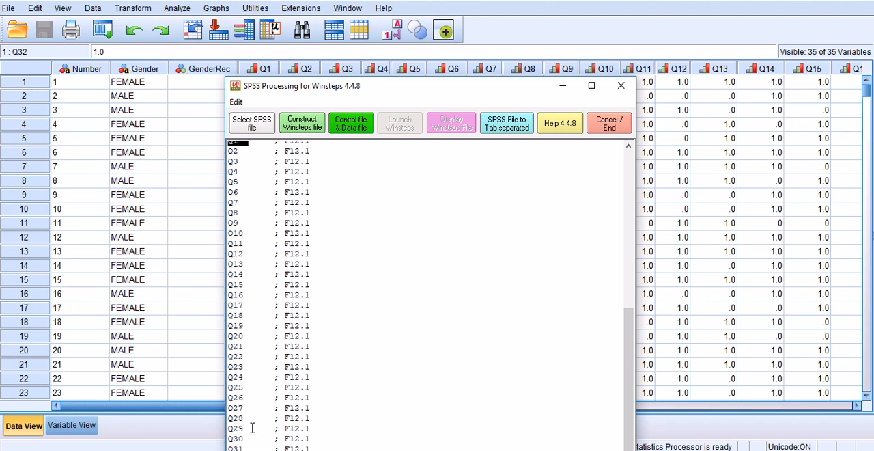
{"action": "left_click_drag", "start_coordinate": [405, 89], "coordinate": [394, 60]}
{"action": "left_click_drag", "start_coordinate": [219, 431], "coordinate": [300, 430]}
Step: Check the item variables from Q1 to Q32 in the SPSS variable definitions and return to the Winsteps variable list
{"action": "left_click", "coordinate": [71, 425]}
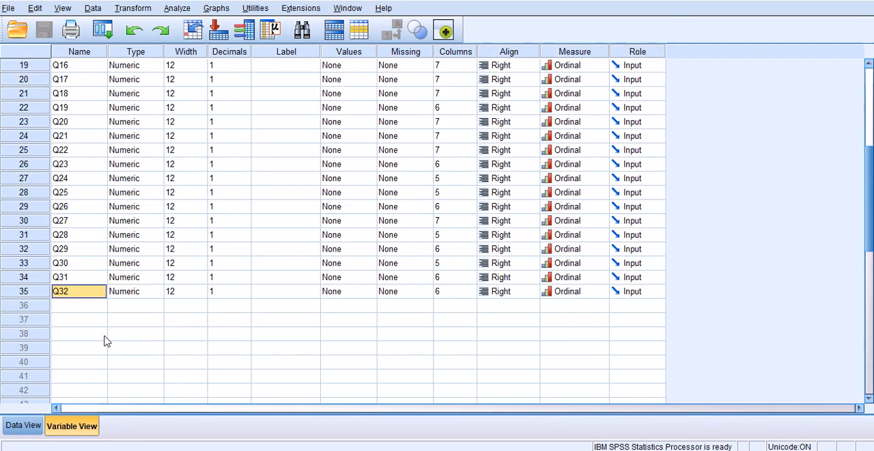
{"action": "scroll", "coordinate": [67, 295], "scroll_direction": "up", "scroll_amount": 6}
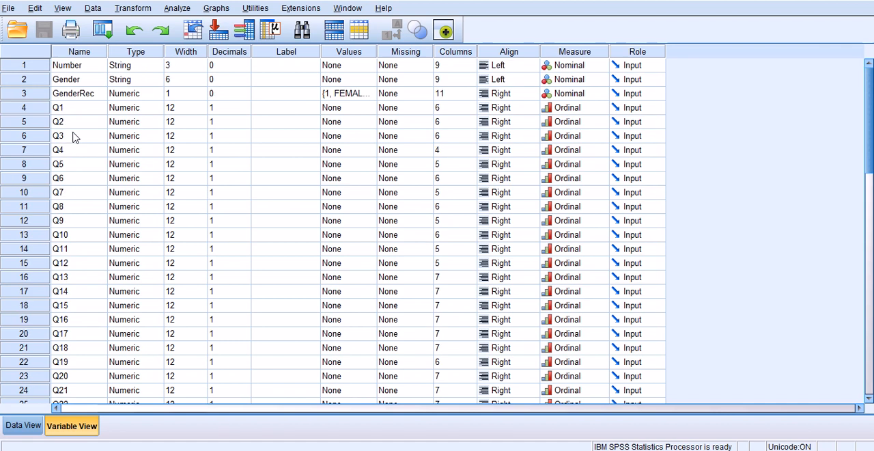
{"action": "left_click", "coordinate": [76, 111]}
{"action": "scroll", "coordinate": [88, 171], "scroll_direction": "down", "scroll_amount": 7}
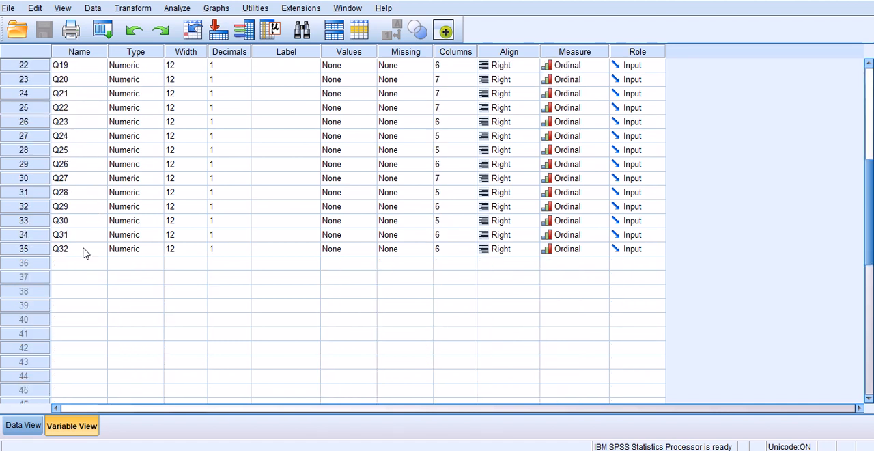
{"action": "left_click", "coordinate": [85, 251]}
{"action": "left_click", "coordinate": [24, 425]}
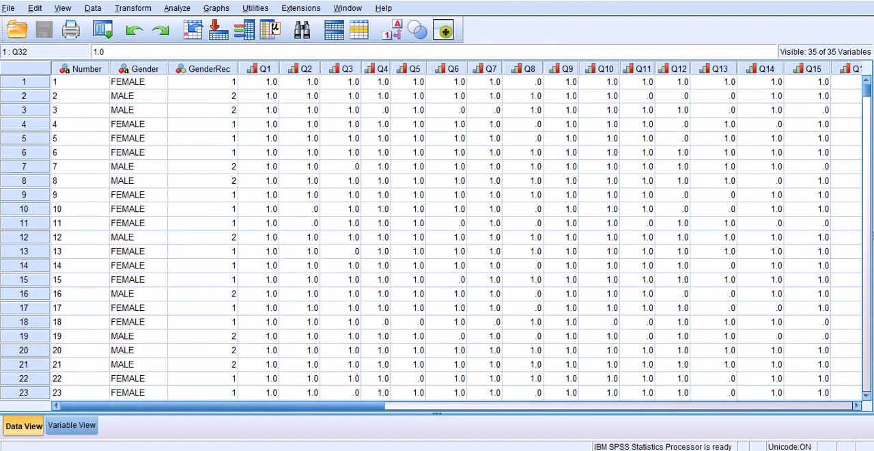
{"action": "left_click", "coordinate": [459, 449]}
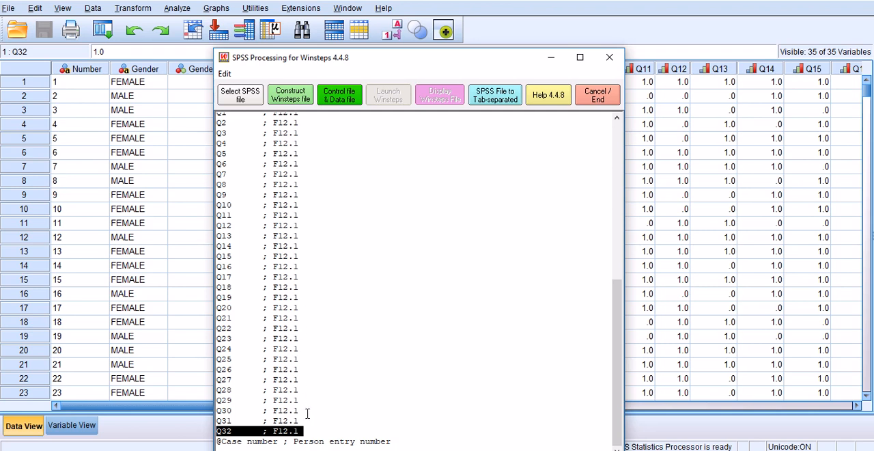
Step: Move the Q1 to Q32 lines from Other Variables into the Item Response Variables section
{"action": "left_click_drag", "start_coordinate": [309, 431], "coordinate": [230, 208]}
{"action": "scroll", "coordinate": [332, 263], "scroll_direction": "up", "scroll_amount": 4}
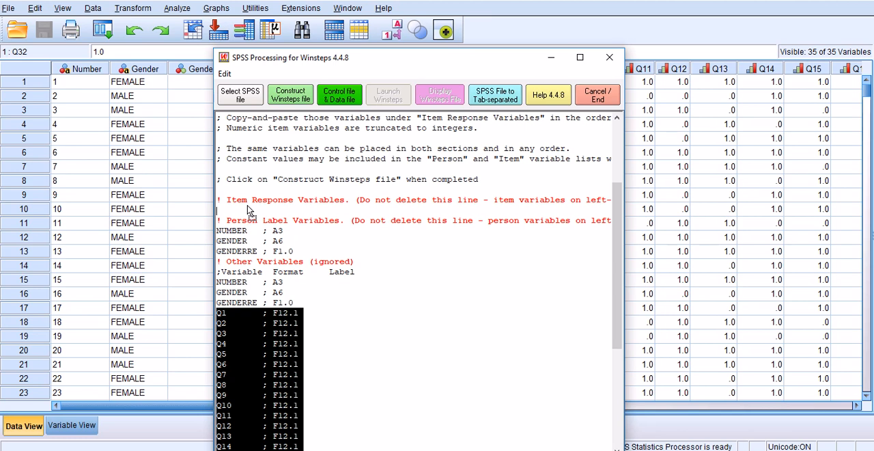
{"action": "left_click_drag", "start_coordinate": [249, 210], "coordinate": [250, 211]}
Step: Review the Item Response Variables section from Q1 to Q32
{"action": "scroll", "coordinate": [289, 248], "scroll_direction": "up", "scroll_amount": 5}
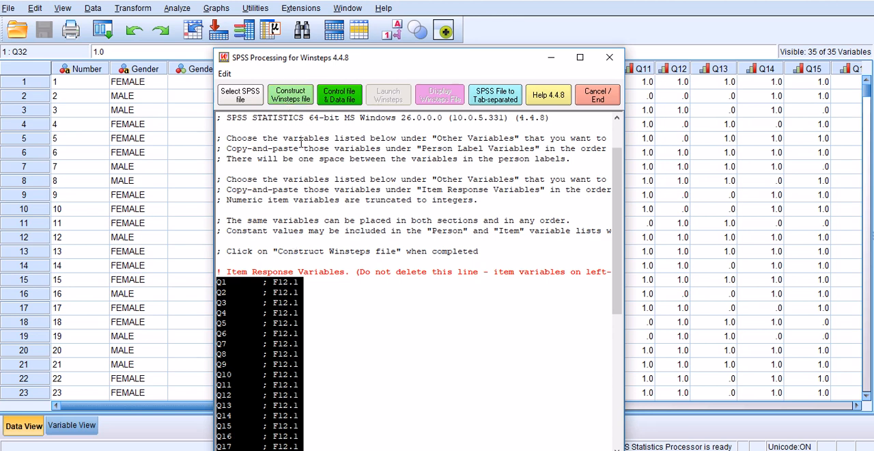
{"action": "scroll", "coordinate": [289, 308], "scroll_direction": "down", "scroll_amount": 1}
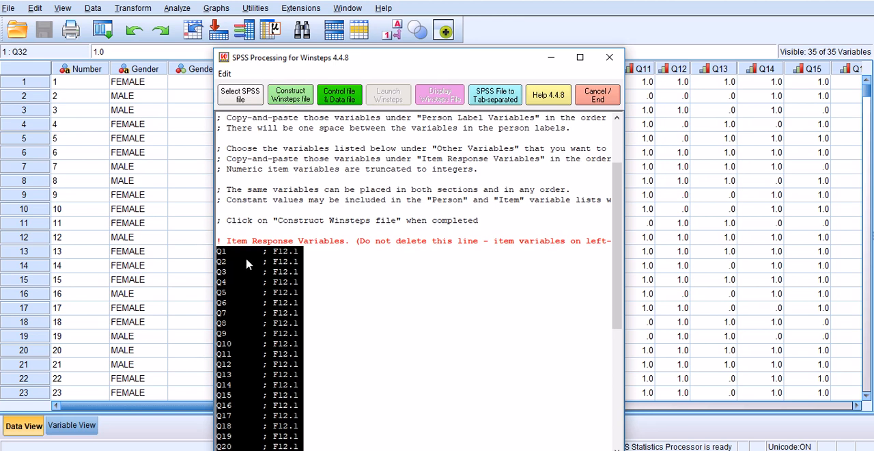
{"action": "scroll", "coordinate": [277, 256], "scroll_direction": "down", "scroll_amount": 2}
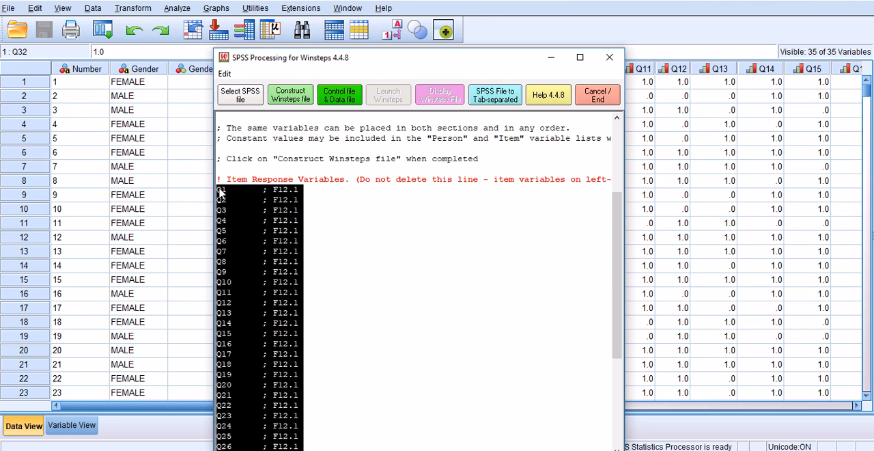
{"action": "scroll", "coordinate": [258, 263], "scroll_direction": "down", "scroll_amount": 4}
{"action": "scroll", "coordinate": [258, 273], "scroll_direction": "down", "scroll_amount": 1}
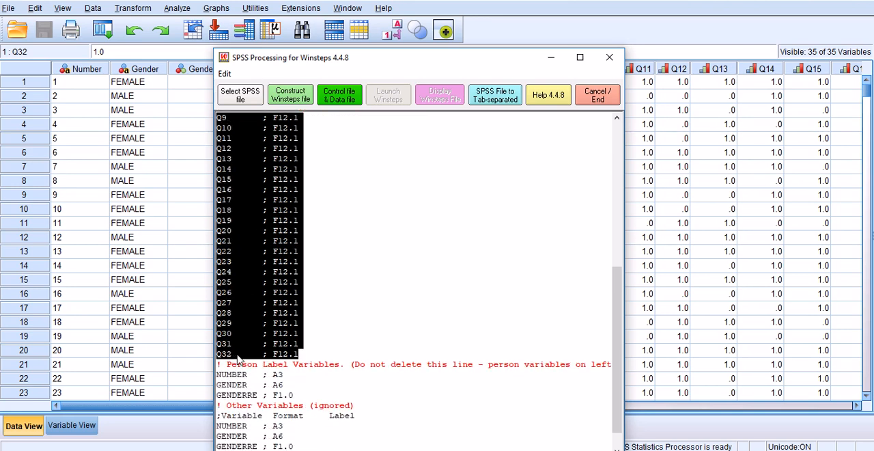
{"action": "scroll", "coordinate": [259, 319], "scroll_direction": "up", "scroll_amount": 7}
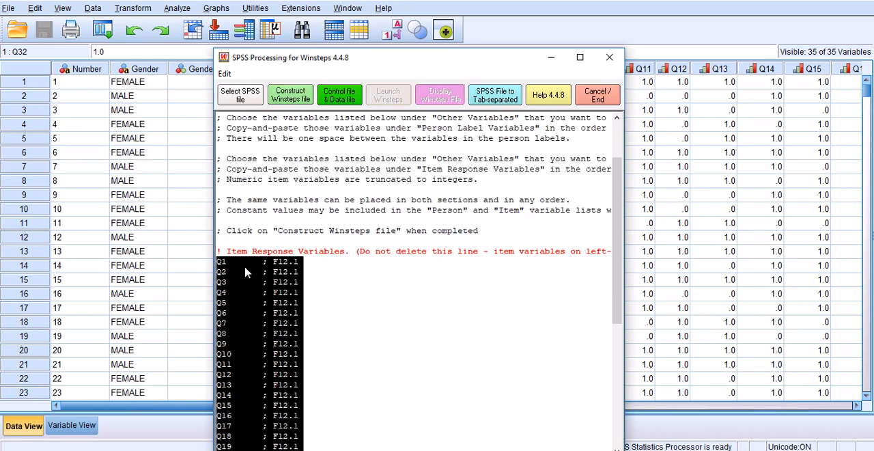
{"action": "scroll", "coordinate": [355, 284], "scroll_direction": "down", "scroll_amount": 1}
{"action": "scroll", "coordinate": [354, 284], "scroll_direction": "down", "scroll_amount": 2}
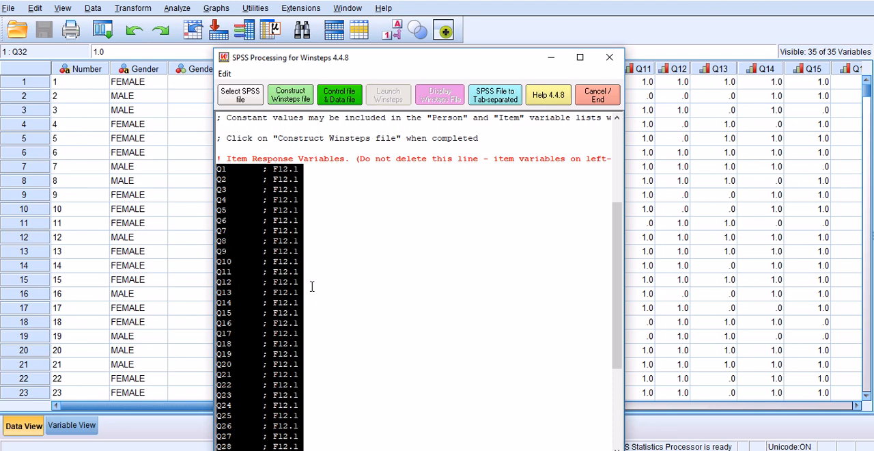
Step: Try removing the Q11 line from the Item Response Variables section, and undo the deletion
{"action": "left_click", "coordinate": [220, 274]}
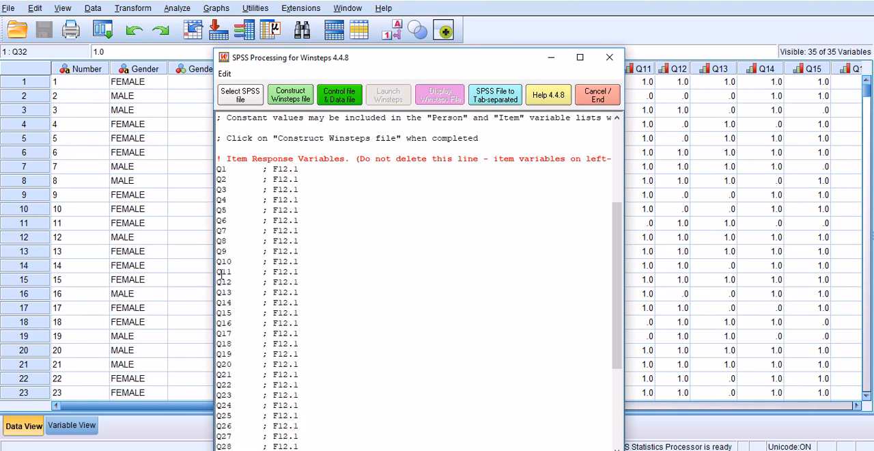
{"action": "left_click_drag", "start_coordinate": [220, 274], "coordinate": [330, 272]}
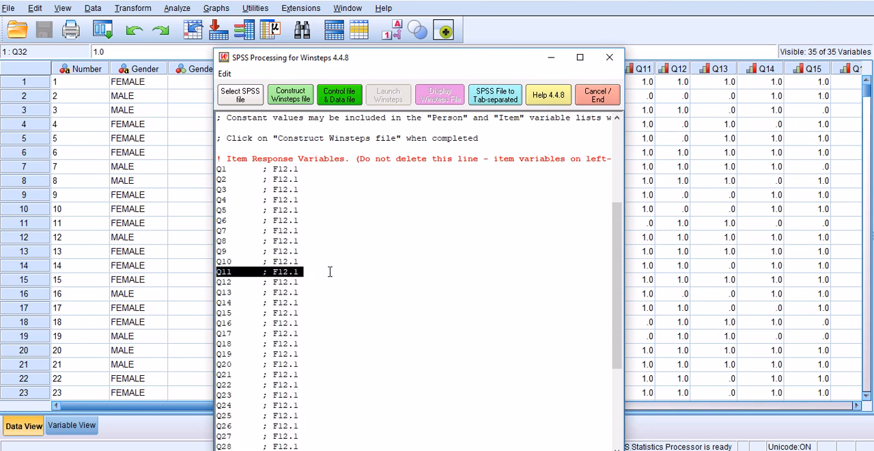
{"action": "key", "text": "Delete"}
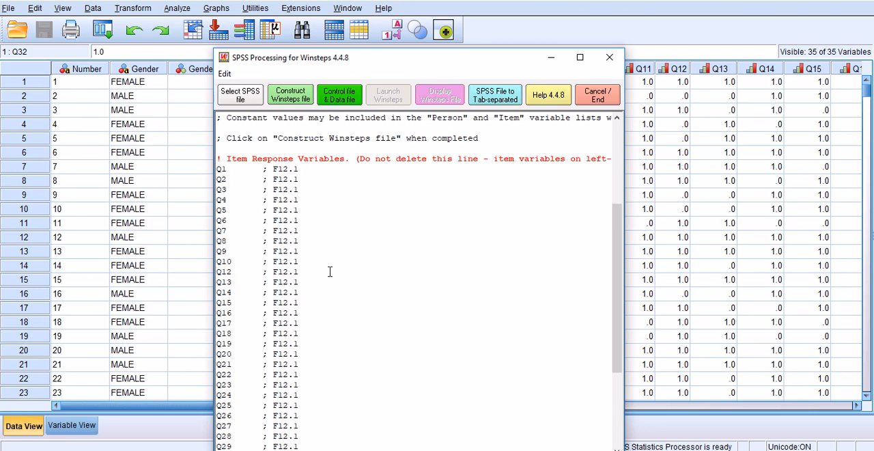
{"action": "left_click", "coordinate": [329, 272]}
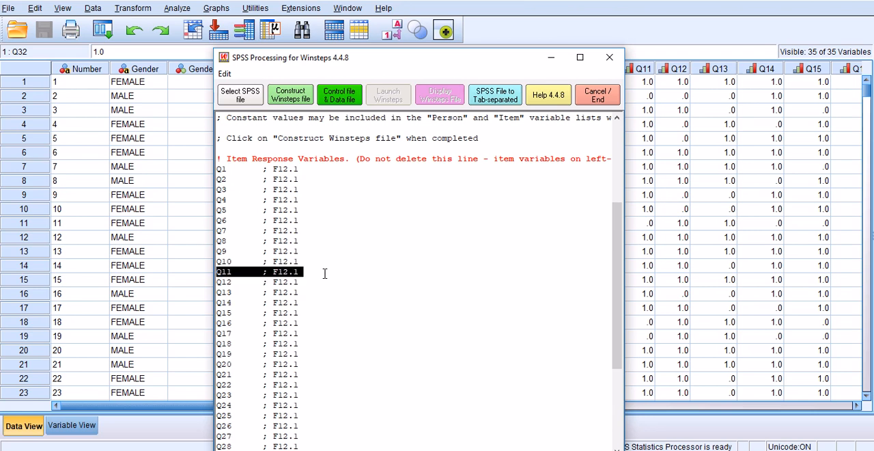
Step: Review the NUMBER, GENDER and GENDERRE lines in the Person Label Variables section
{"action": "scroll", "coordinate": [326, 273], "scroll_direction": "down", "scroll_amount": 5}
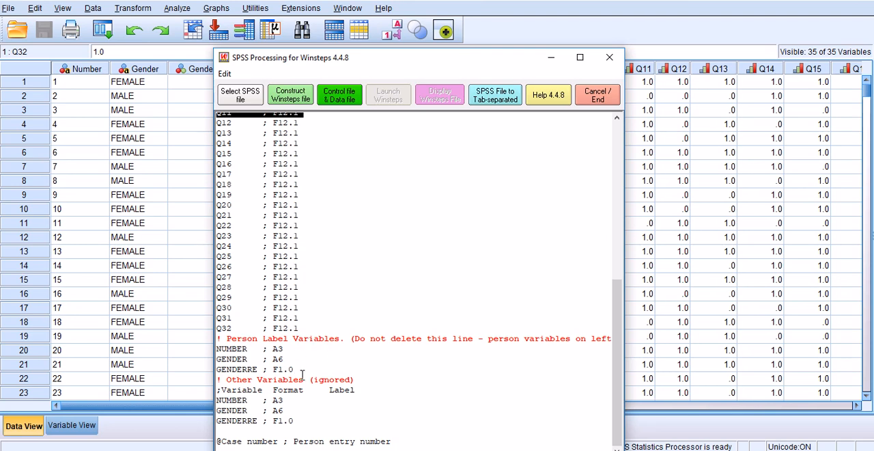
{"action": "left_click_drag", "start_coordinate": [293, 371], "coordinate": [217, 349]}
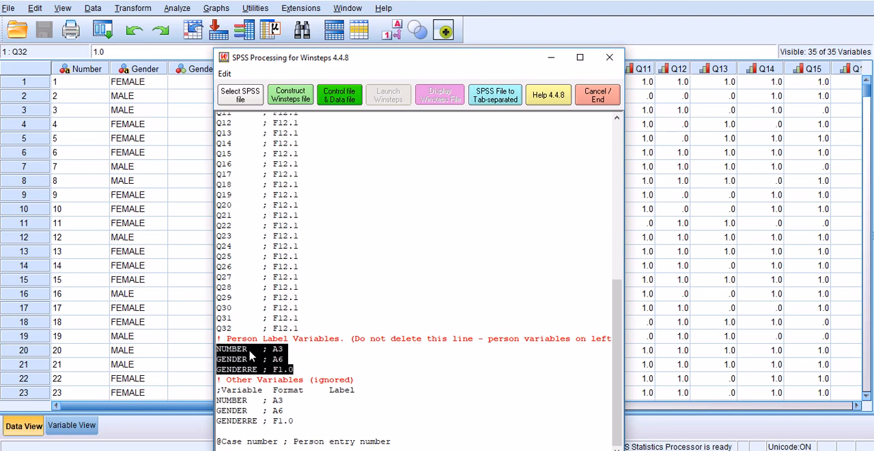
Step: Review the conversion setup text, from the variable placement instructions to the Item Response and Person Label sections
{"action": "scroll", "coordinate": [254, 357], "scroll_direction": "up", "scroll_amount": 1}
{"action": "scroll", "coordinate": [254, 356], "scroll_direction": "up", "scroll_amount": 8}
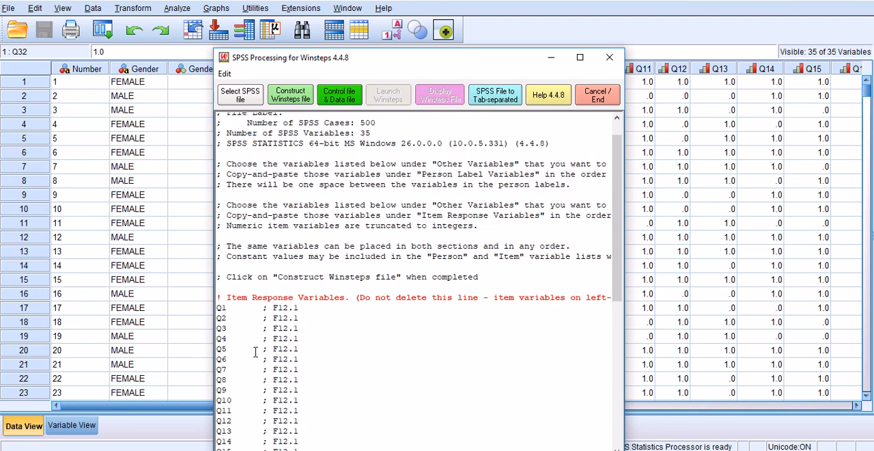
{"action": "scroll", "coordinate": [254, 353], "scroll_direction": "down", "scroll_amount": 9}
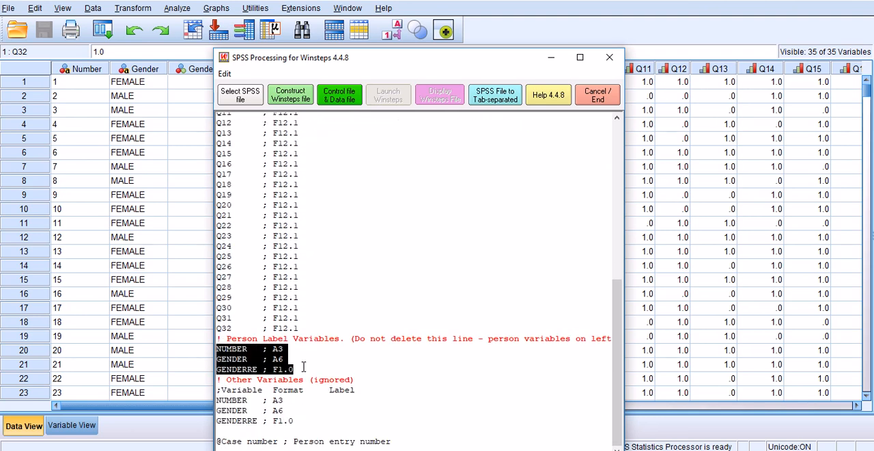
{"action": "scroll", "coordinate": [303, 367], "scroll_direction": "up", "scroll_amount": 10}
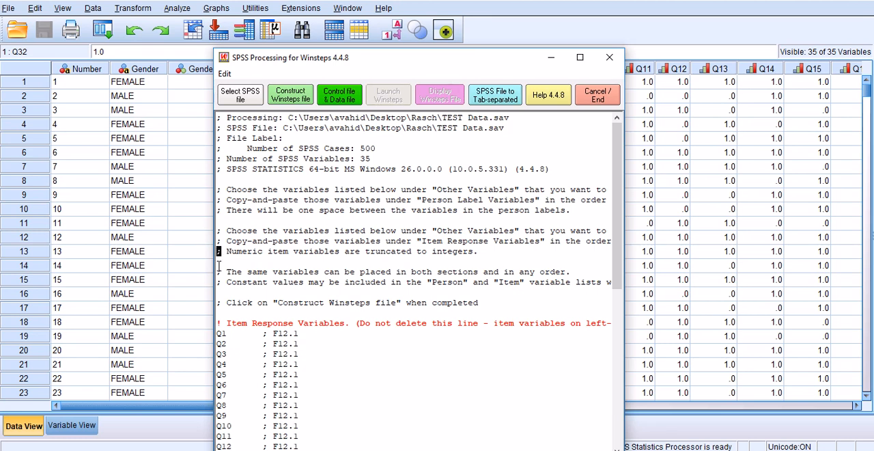
{"action": "left_click_drag", "start_coordinate": [222, 282], "coordinate": [217, 282]}
{"action": "left_click", "coordinate": [222, 283]}
Step: Construct the Winsteps control and data file and save it as the text file RaschAnalysis in the Rasch folder
{"action": "left_click", "coordinate": [291, 97]}
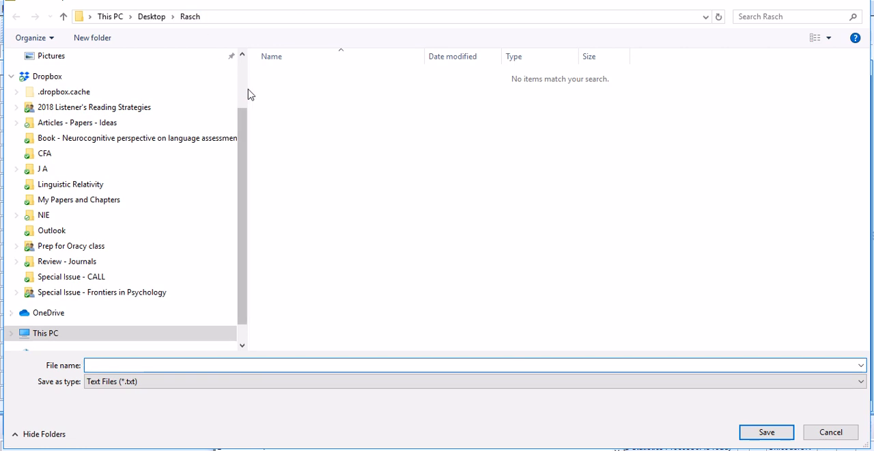
{"action": "left_click_drag", "start_coordinate": [244, 92], "coordinate": [38, 113]}
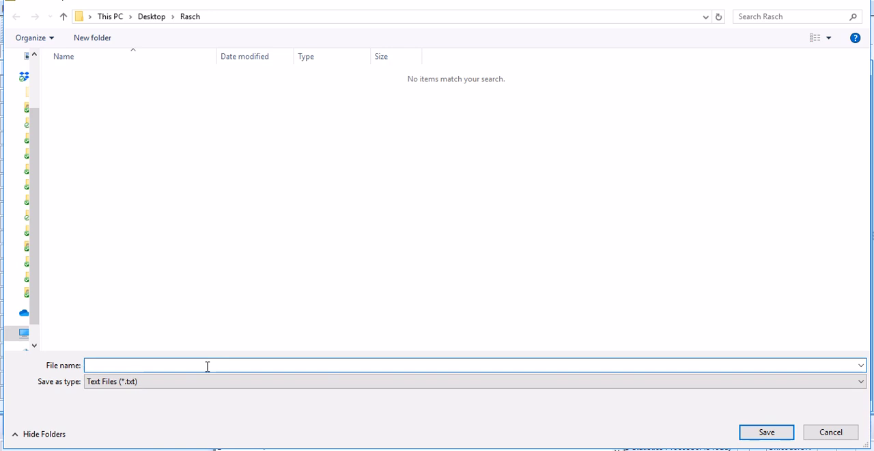
{"action": "type", "text": "RaschAnalysis"}
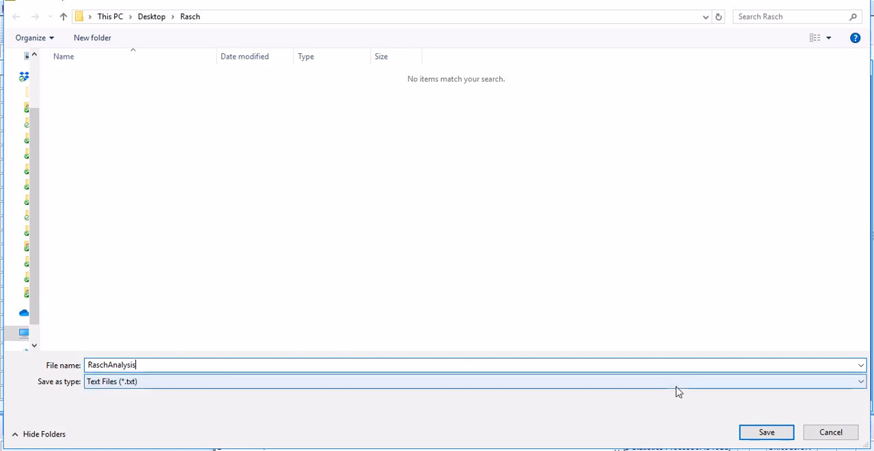
{"action": "left_click", "coordinate": [763, 434]}
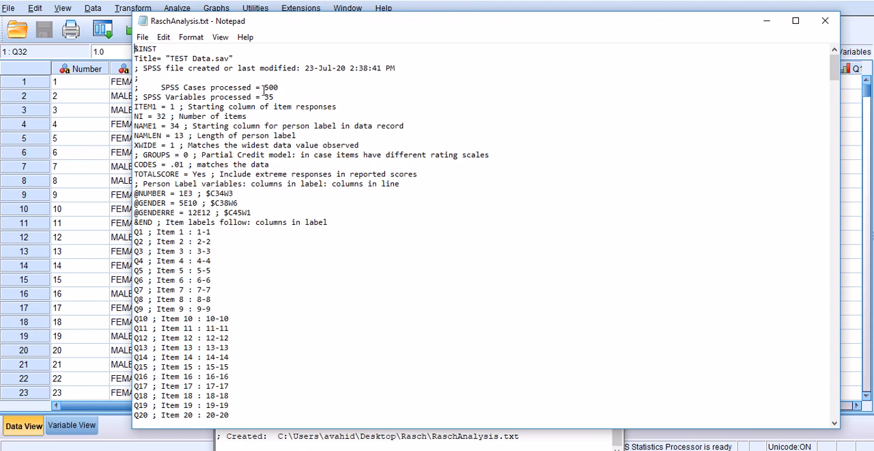
Step: Check the SPSS cases processed value in RaschAnalysis.txt against the last filled row of the SPSS data
{"action": "left_click_drag", "start_coordinate": [265, 88], "coordinate": [279, 88]}
{"action": "left_click", "coordinate": [24, 424]}
{"action": "left_click_drag", "start_coordinate": [866, 91], "coordinate": [851, 375]}
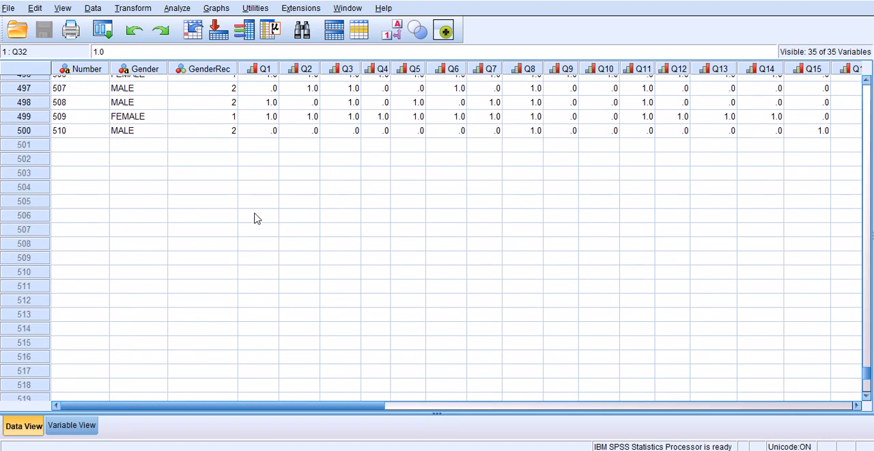
{"action": "left_click", "coordinate": [25, 132]}
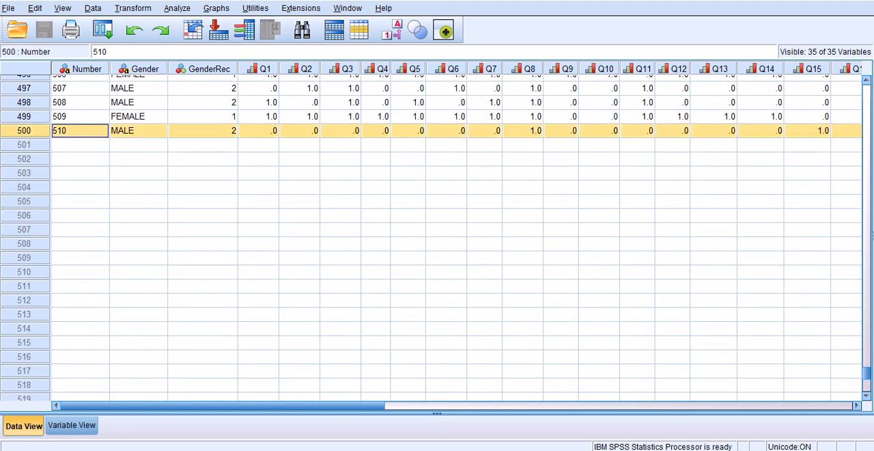
{"action": "left_click", "coordinate": [517, 450]}
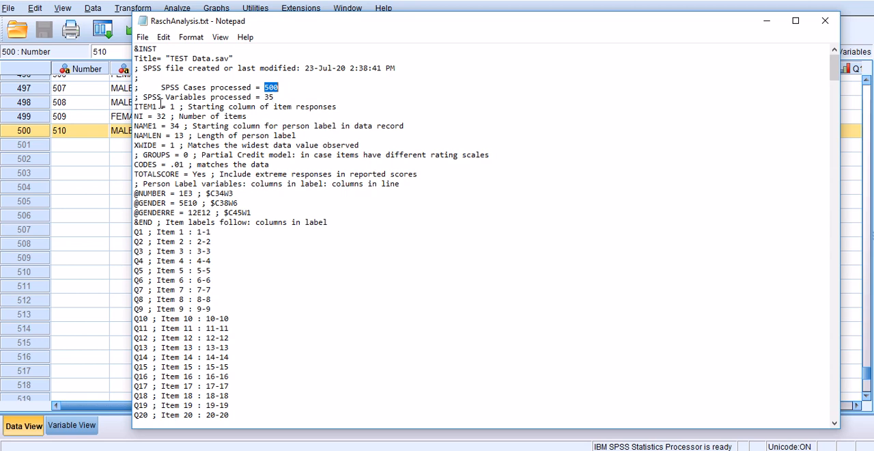
Step: Examine the variables processed and NI values and the NAME1, NAMLEN and XWIDE lines in the control file
{"action": "double_click", "coordinate": [267, 97]}
{"action": "double_click", "coordinate": [159, 116]}
{"action": "left_click_drag", "start_coordinate": [137, 128], "coordinate": [377, 147]}
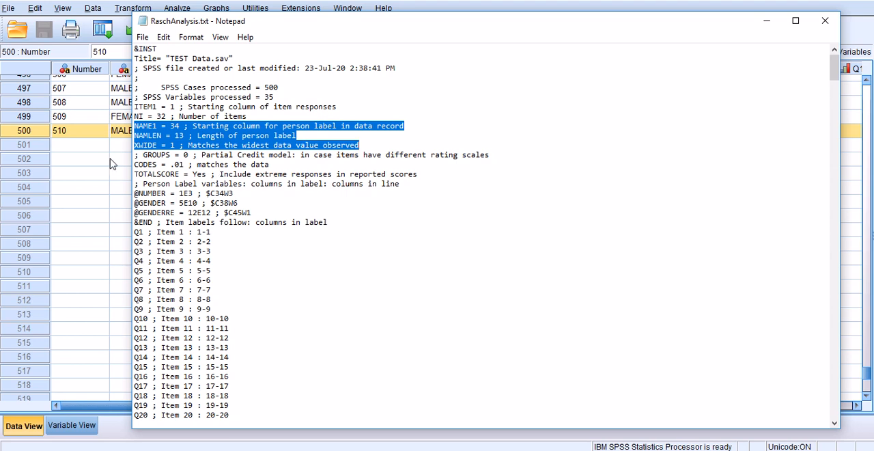
Step: Examine the CODES line and compare its characters with the item responses in the SPSS data
{"action": "left_click_drag", "start_coordinate": [135, 165], "coordinate": [190, 168]}
{"action": "left_click", "coordinate": [179, 165]}
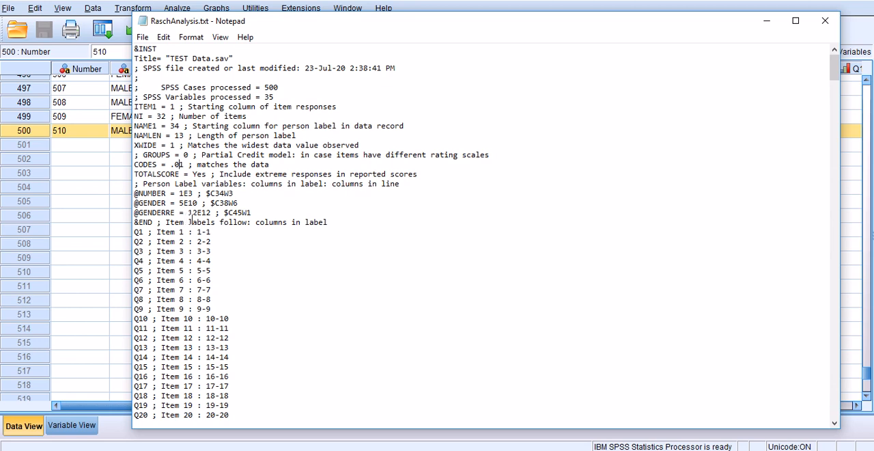
{"action": "left_click_drag", "start_coordinate": [171, 165], "coordinate": [177, 166]}
{"action": "left_click", "coordinate": [181, 166]}
{"action": "left_click_drag", "start_coordinate": [257, 25], "coordinate": [265, 159]}
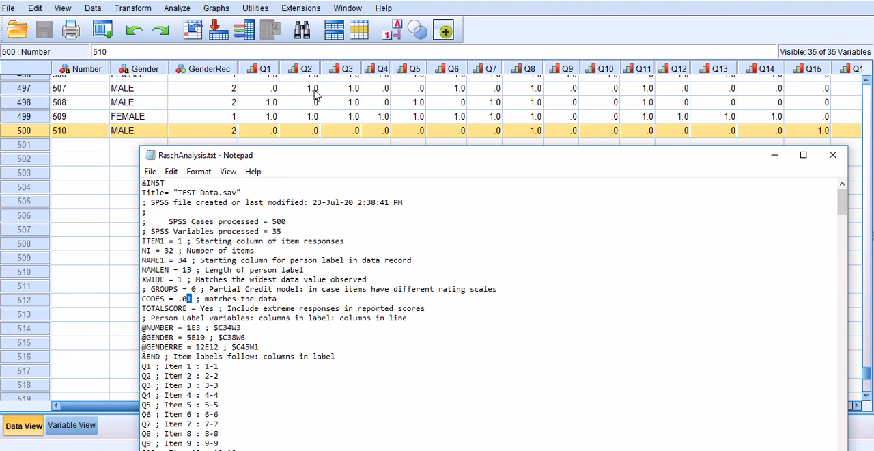
{"action": "left_click_drag", "start_coordinate": [328, 156], "coordinate": [322, 105]}
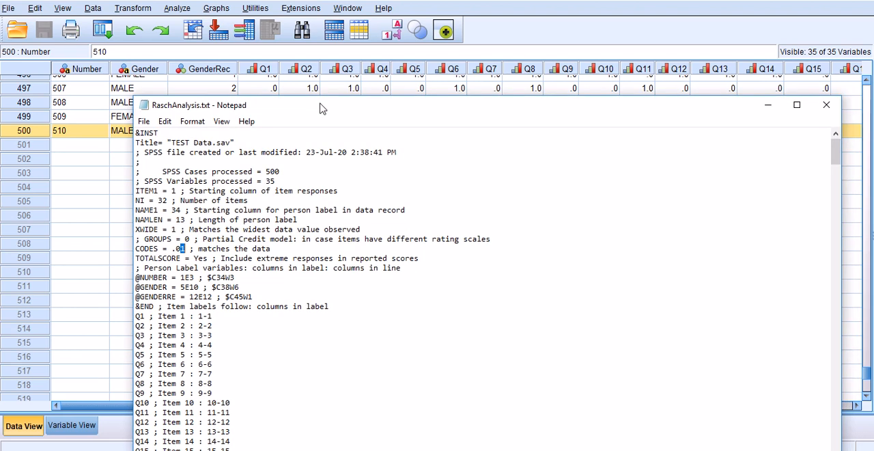
{"action": "scroll", "coordinate": [218, 298], "scroll_direction": "down", "scroll_amount": 1}
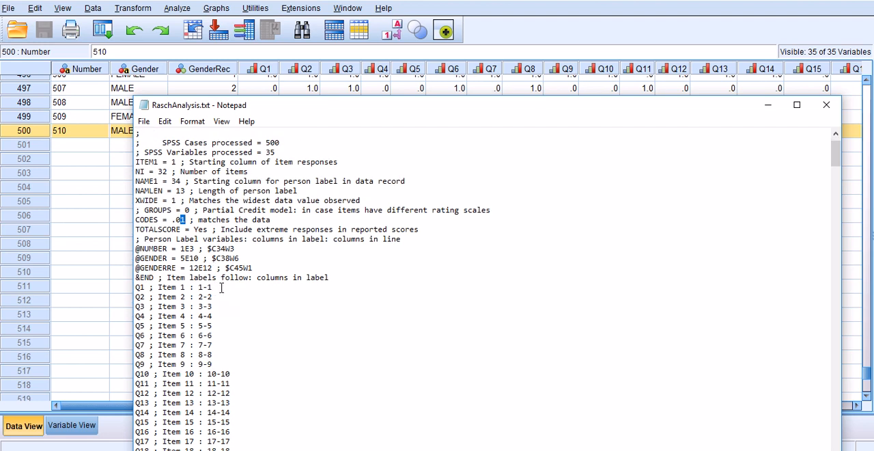
{"action": "left_click_drag", "start_coordinate": [254, 267], "coordinate": [135, 250]}
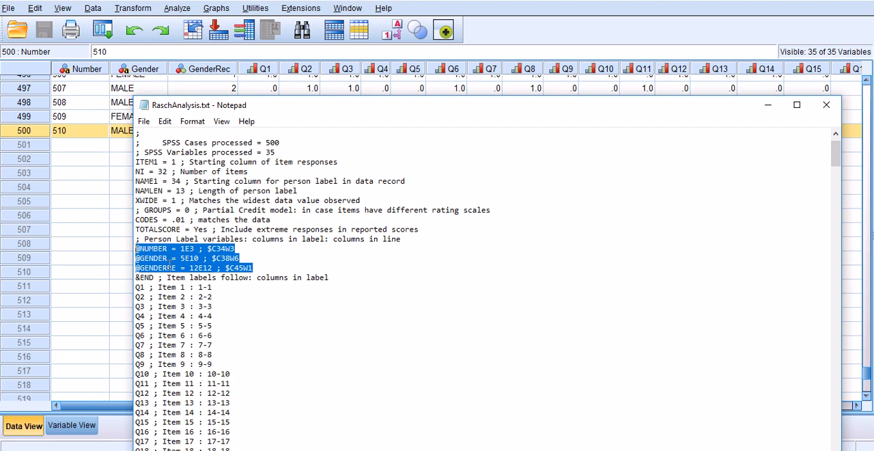
{"action": "left_click", "coordinate": [148, 250]}
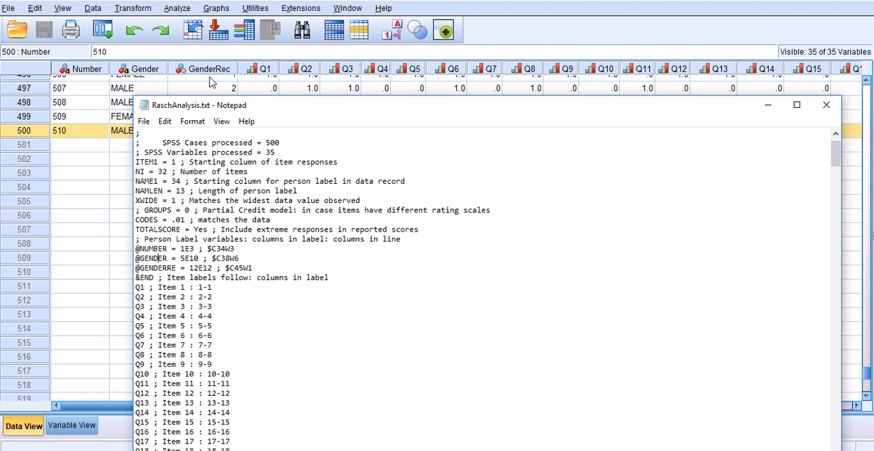
Step: Read through the item labels from Q1 to Q32, down to the data after END NAMES
{"action": "scroll", "coordinate": [213, 263], "scroll_direction": "down", "scroll_amount": 1}
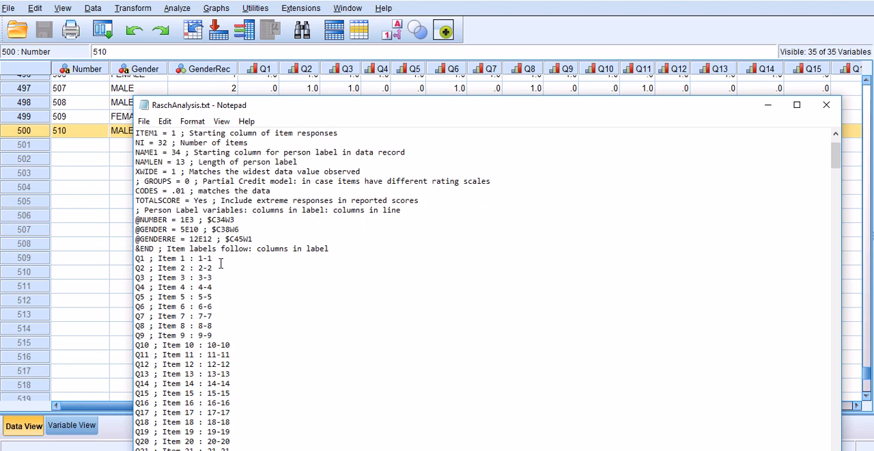
{"action": "scroll", "coordinate": [220, 264], "scroll_direction": "down", "scroll_amount": 1}
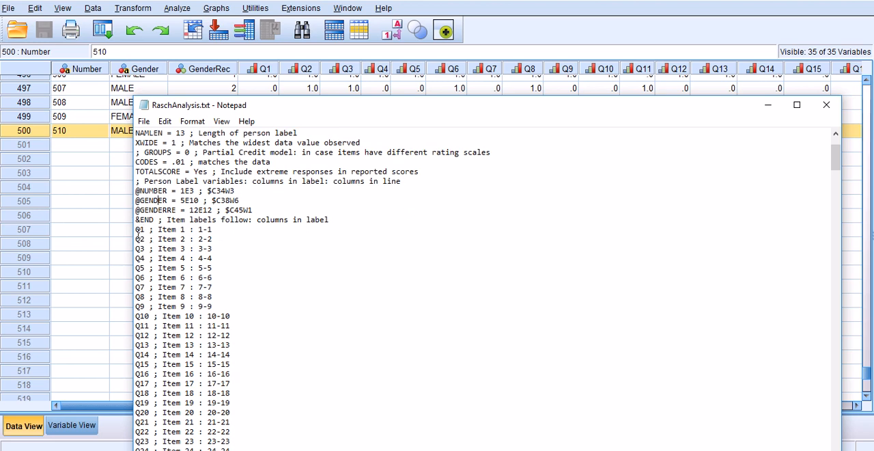
{"action": "scroll", "coordinate": [195, 242], "scroll_direction": "down", "scroll_amount": 2}
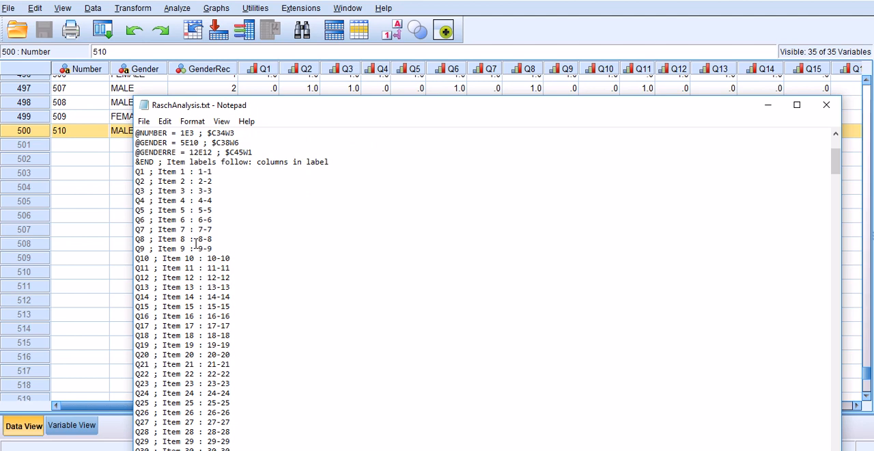
{"action": "scroll", "coordinate": [196, 244], "scroll_direction": "down", "scroll_amount": 1}
{"action": "double_click", "coordinate": [183, 143]}
{"action": "left_click", "coordinate": [145, 143]}
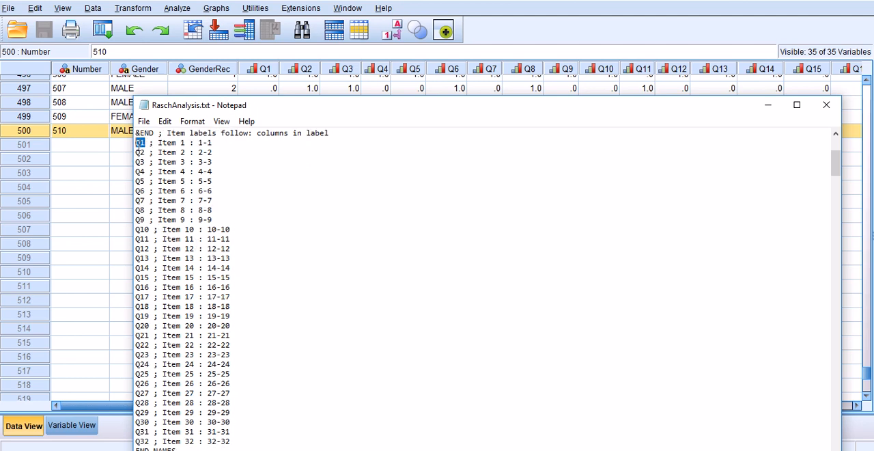
{"action": "scroll", "coordinate": [179, 239], "scroll_direction": "down", "scroll_amount": 4}
{"action": "left_click_drag", "start_coordinate": [137, 326], "coordinate": [198, 329]}
{"action": "scroll", "coordinate": [279, 333], "scroll_direction": "down", "scroll_amount": 3}
{"action": "scroll", "coordinate": [281, 301], "scroll_direction": "down", "scroll_amount": 2}
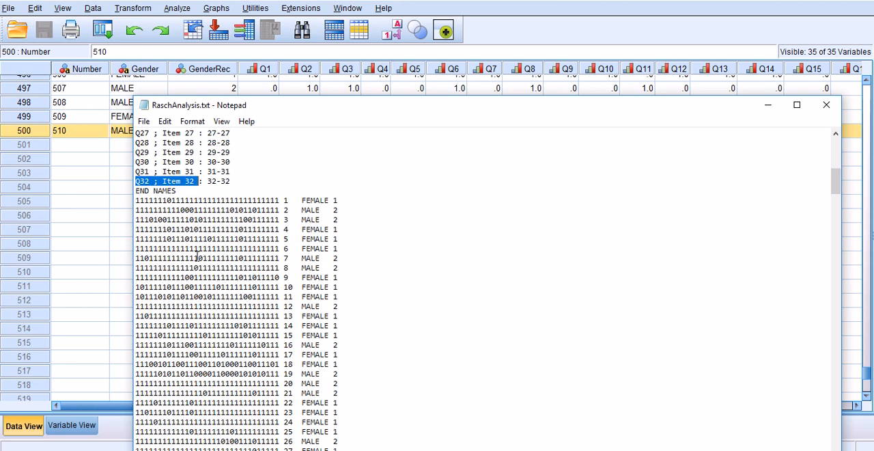
Step: Examine the data rows below END NAMES, checking the item responses, person number, gender and recoded gender columns
{"action": "left_click_drag", "start_coordinate": [137, 204], "coordinate": [280, 203]}
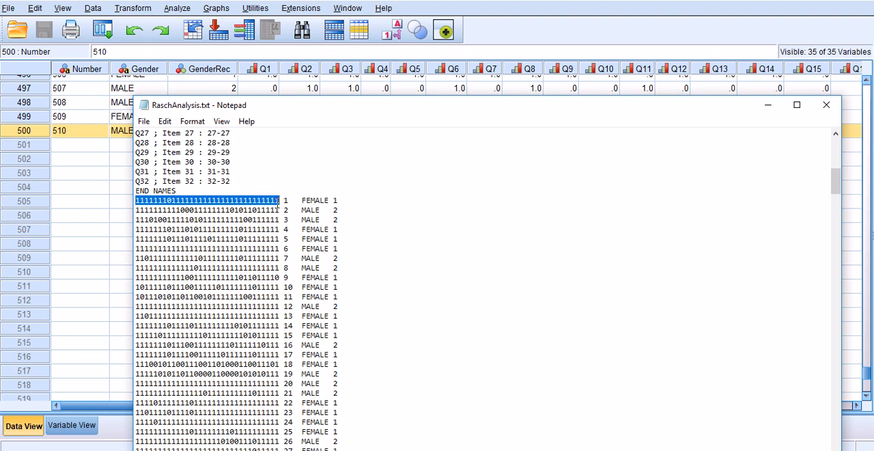
{"action": "left_click_drag", "start_coordinate": [283, 202], "coordinate": [288, 203]}
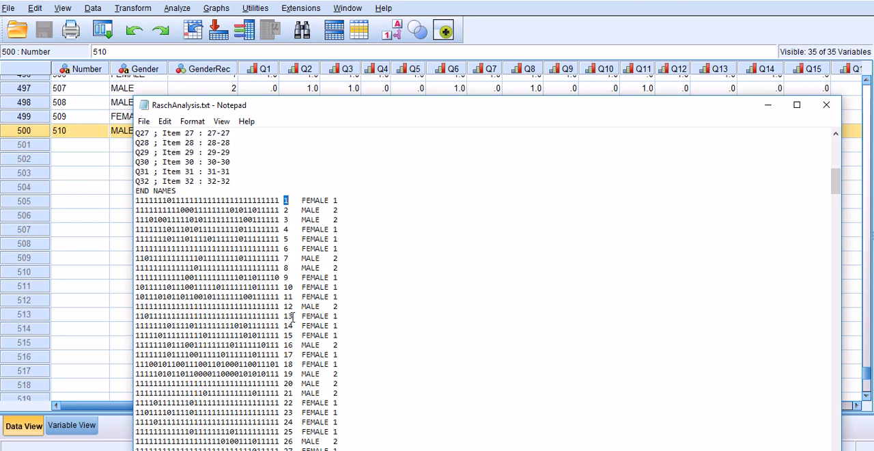
{"action": "scroll", "coordinate": [294, 403], "scroll_direction": "down", "scroll_amount": 10}
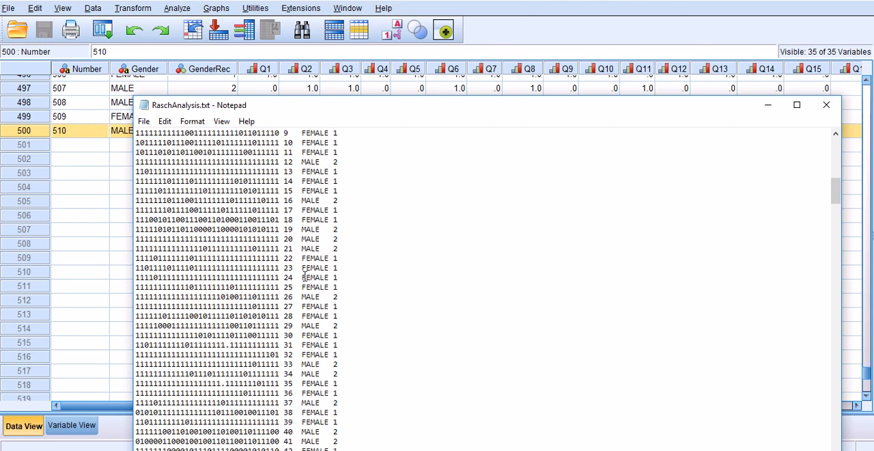
{"action": "scroll", "coordinate": [321, 319], "scroll_direction": "down", "scroll_amount": 7}
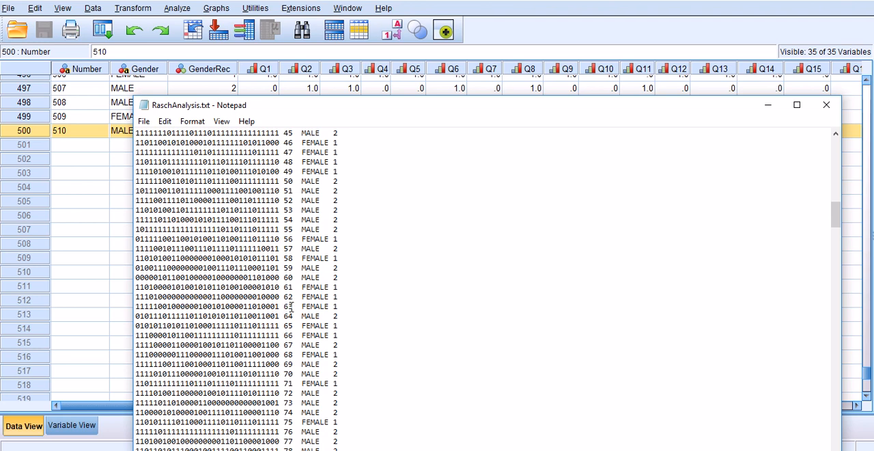
{"action": "scroll", "coordinate": [290, 309], "scroll_direction": "down", "scroll_amount": 16}
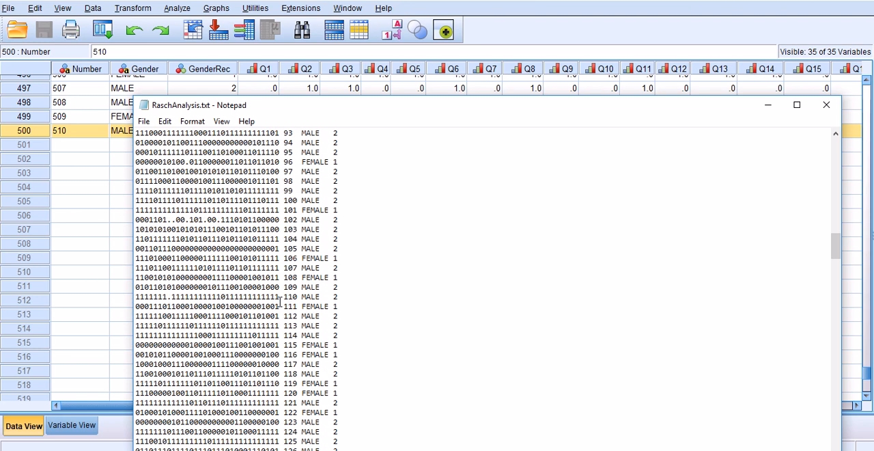
{"action": "scroll", "coordinate": [284, 305], "scroll_direction": "up", "scroll_amount": 20}
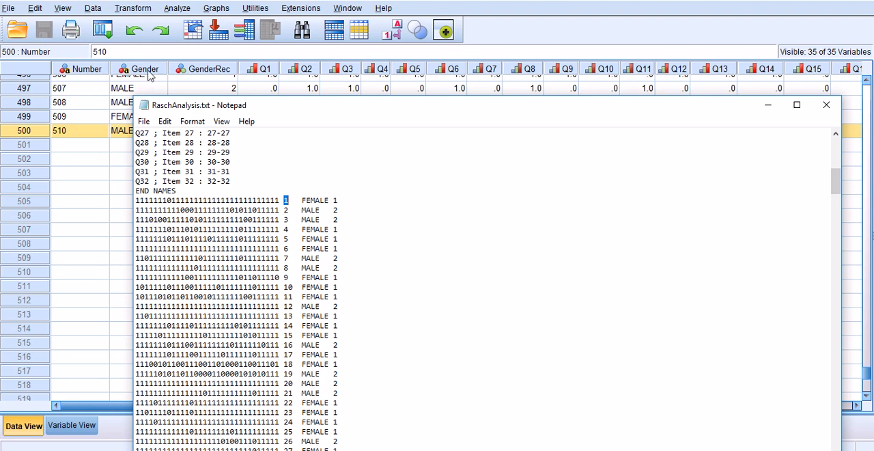
{"action": "left_click_drag", "start_coordinate": [301, 200], "coordinate": [327, 200]}
{"action": "left_click", "coordinate": [336, 200]}
{"action": "double_click", "coordinate": [336, 200]}
Step: Close RaschAnalysis.txt and the SPSS Processing for Winsteps window
{"action": "left_click", "coordinate": [826, 105]}
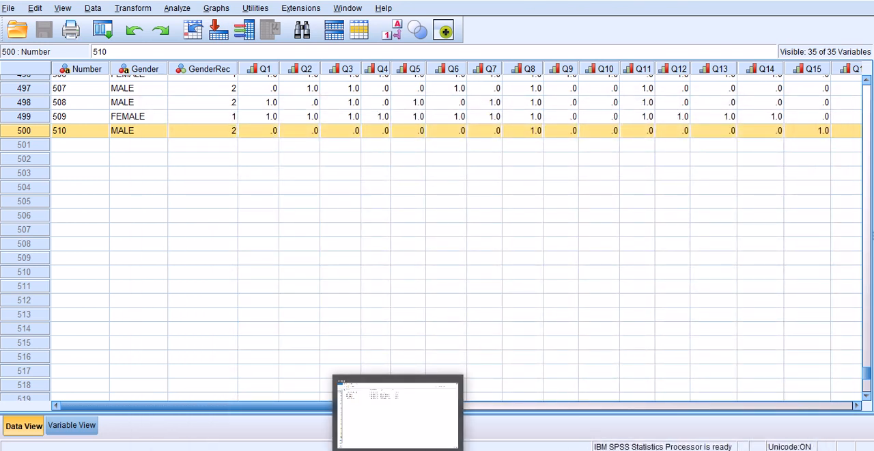
{"action": "left_click", "coordinate": [460, 435]}
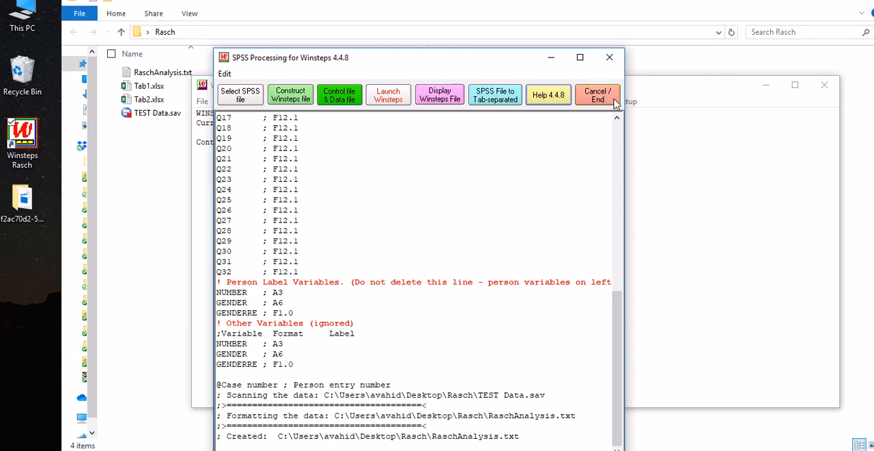
{"action": "left_click", "coordinate": [609, 57]}
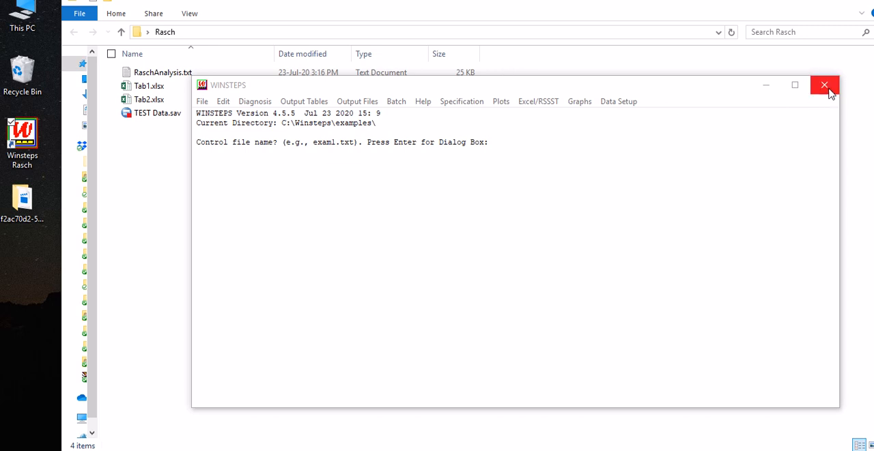
Step: Close the WINSTEPS window to return to the Rasch folder
{"action": "left_click", "coordinate": [202, 101]}
{"action": "mouse_move", "coordinate": [224, 102]}
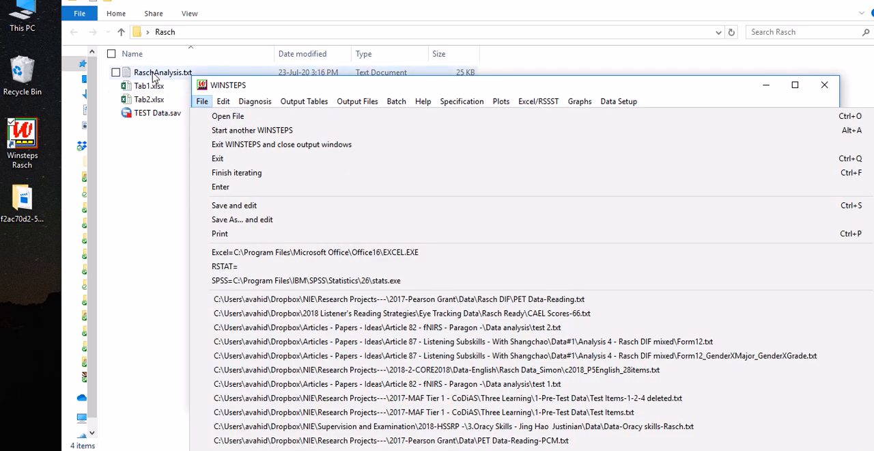
{"action": "left_click", "coordinate": [828, 92]}
{"action": "left_click", "coordinate": [825, 85]}
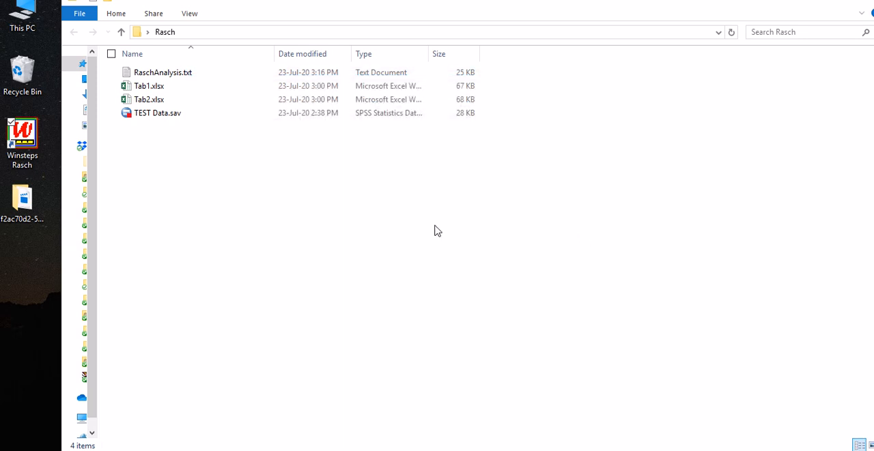
Step: Load RaschAnalysis.txt into Winsteps and run the analysis with a temporary report output file and no extra specifications
{"action": "left_click", "coordinate": [147, 76]}
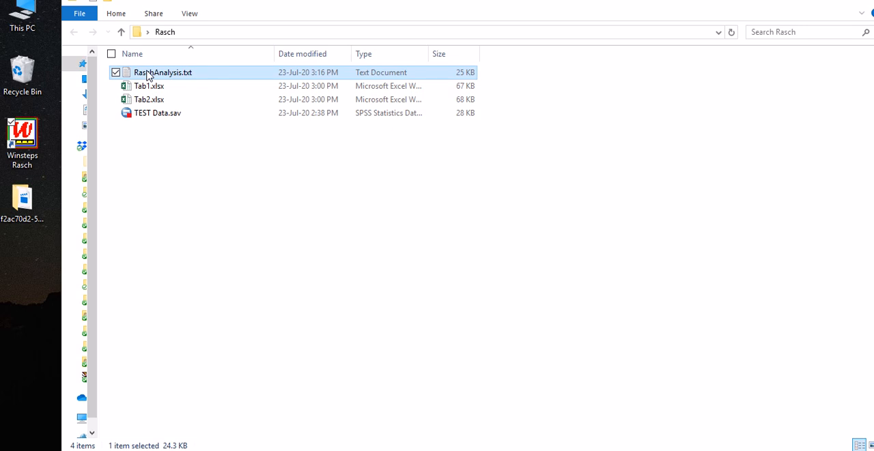
{"action": "left_click_drag", "start_coordinate": [148, 75], "coordinate": [24, 147]}
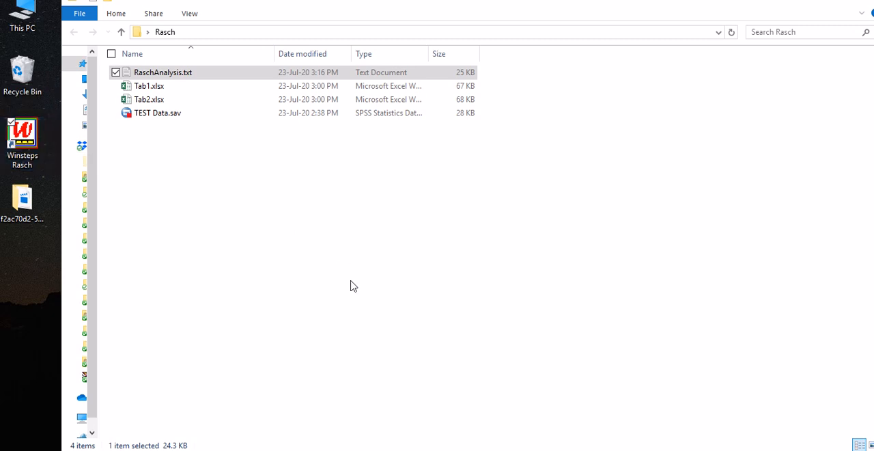
{"action": "left_click_drag", "start_coordinate": [266, 35], "coordinate": [383, 71]}
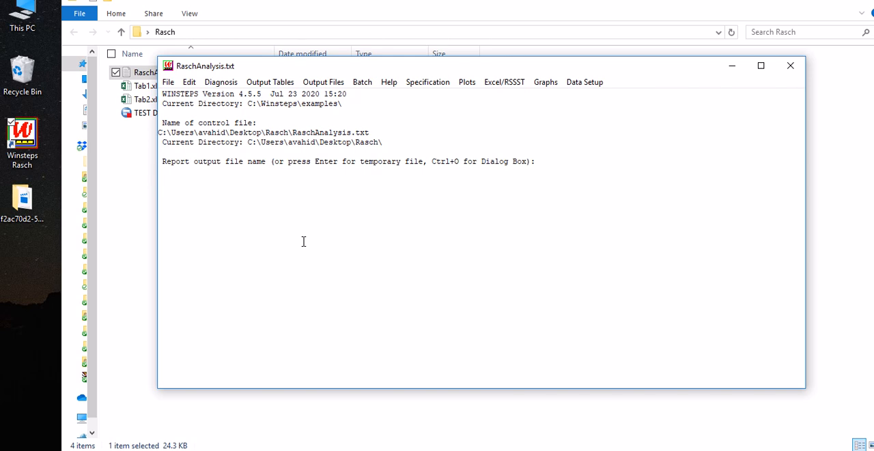
{"action": "key", "text": "Return"}
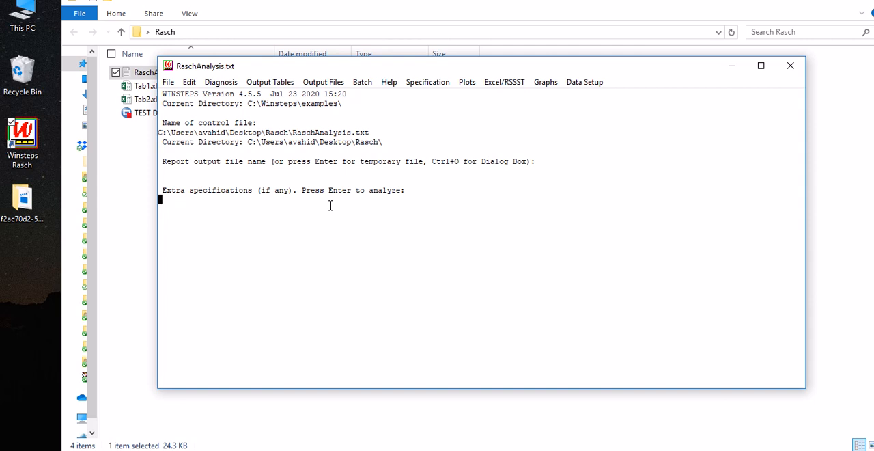
{"action": "key", "text": "Return"}
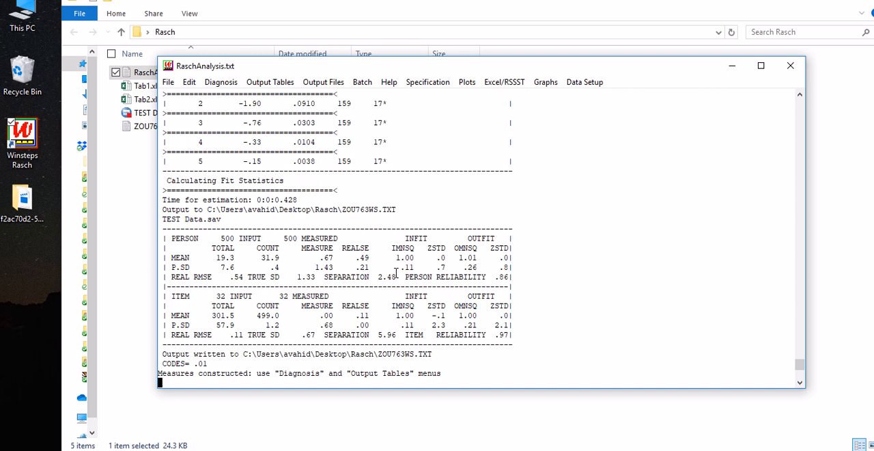
Step: Move the analysis window clear of the file list and open Tab1.xlsx in Excel to view its data sheet
{"action": "left_click_drag", "start_coordinate": [526, 69], "coordinate": [534, 70]}
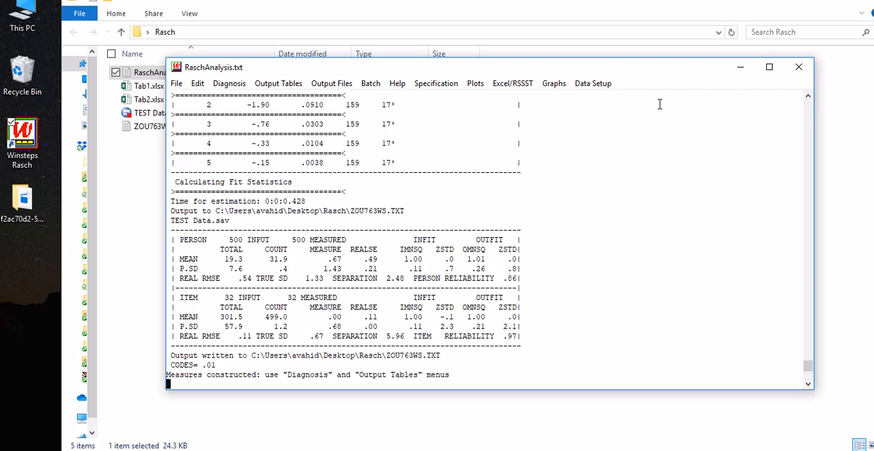
{"action": "left_click_drag", "start_coordinate": [650, 69], "coordinate": [667, 76]}
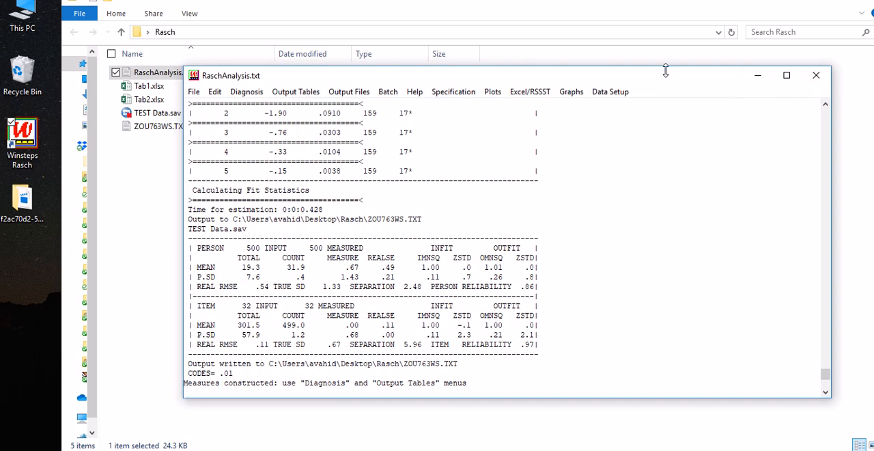
{"action": "left_click_drag", "start_coordinate": [658, 80], "coordinate": [678, 83]}
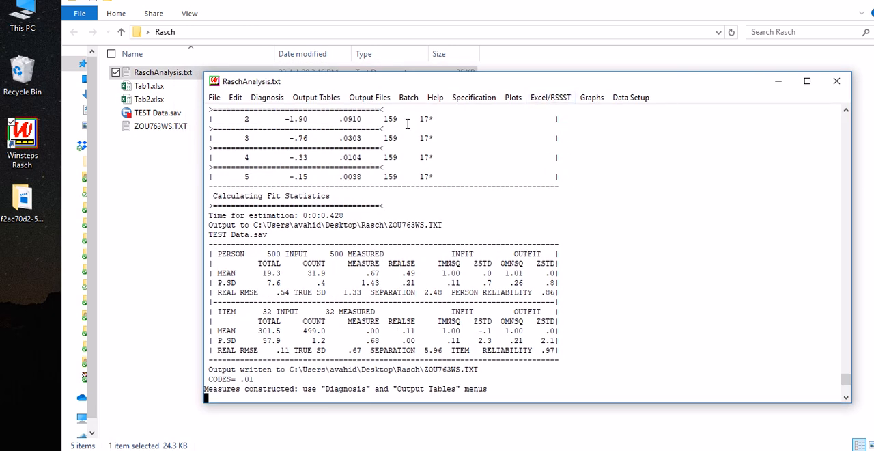
{"action": "left_click", "coordinate": [143, 92]}
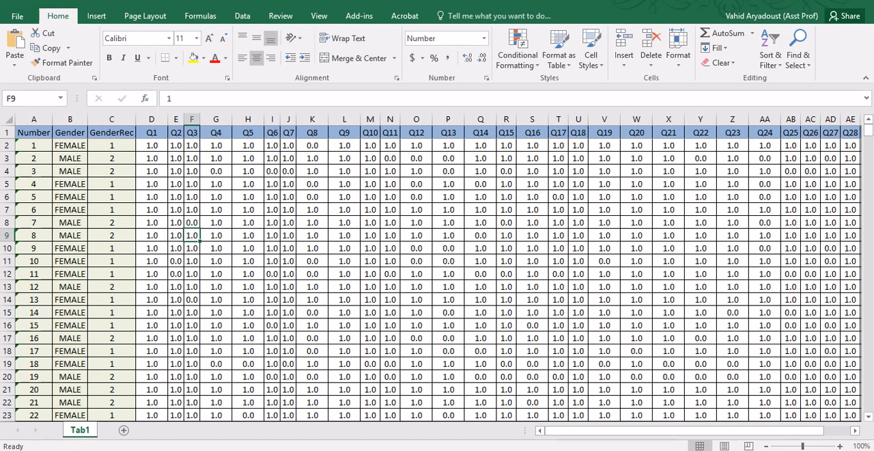
Step: Open Tab2.xlsx from the Rasch folder and look over the data on its Tab2 sheet
{"action": "key", "text": "alt+Tab"}
{"action": "double_click", "coordinate": [157, 113]}
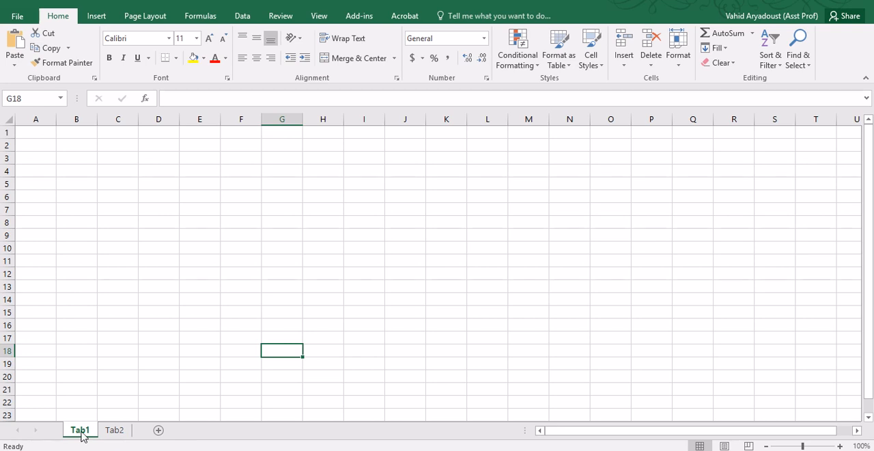
{"action": "left_click", "coordinate": [113, 431]}
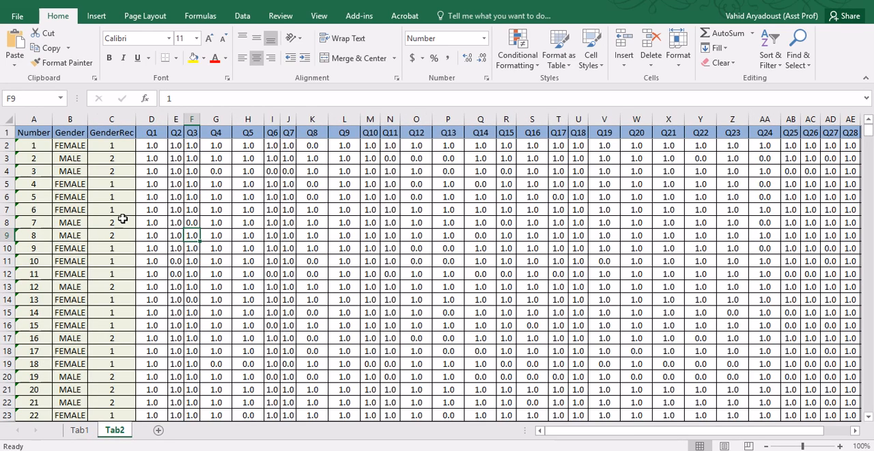
{"action": "scroll", "coordinate": [445, 220], "scroll_direction": "down", "scroll_amount": 2}
{"action": "scroll", "coordinate": [444, 220], "scroll_direction": "up", "scroll_amount": 2}
Step: Compare Tab1.xlsx with the two sheets of Tab2.xlsx and close the Tab1.xlsx workbook
{"action": "key", "text": "alt+Tab"}
{"action": "key", "text": "alt+Tab"}
{"action": "left_click", "coordinate": [81, 431]}
{"action": "left_click", "coordinate": [114, 430]}
{"action": "key", "text": "alt+Tab"}
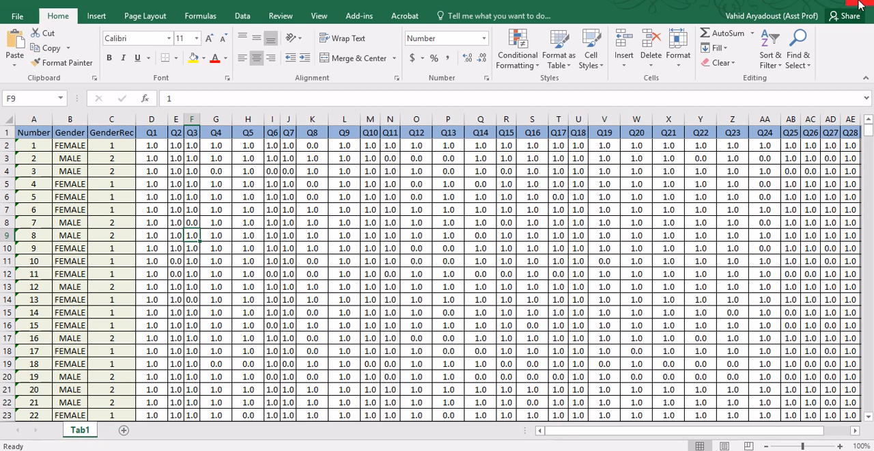
{"action": "key", "text": "alt+Tab"}
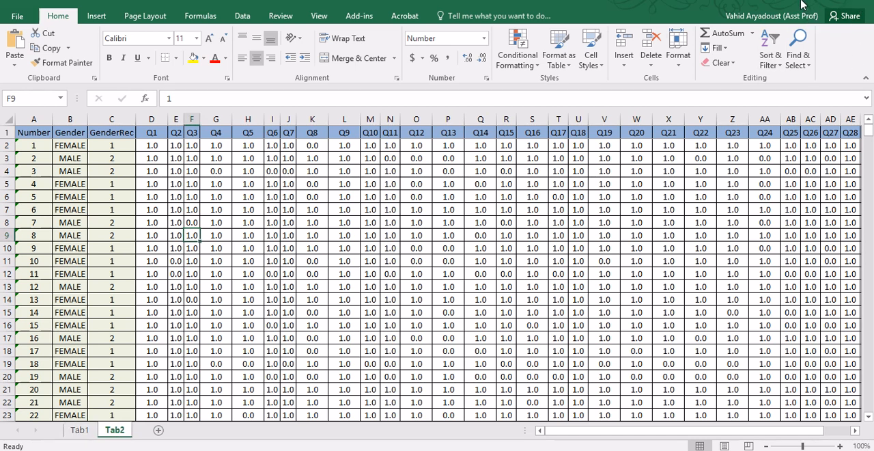
Step: Check the Tab1 and Tab2 sheets of Tab2.xlsx once more and minimize Excel to return to Winsteps
{"action": "left_click", "coordinate": [794, 4]}
{"action": "left_click", "coordinate": [79, 431]}
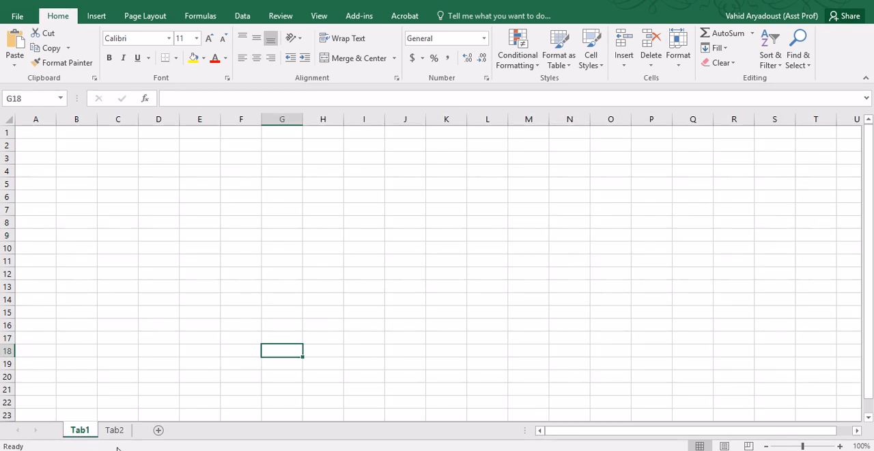
{"action": "left_click", "coordinate": [115, 430]}
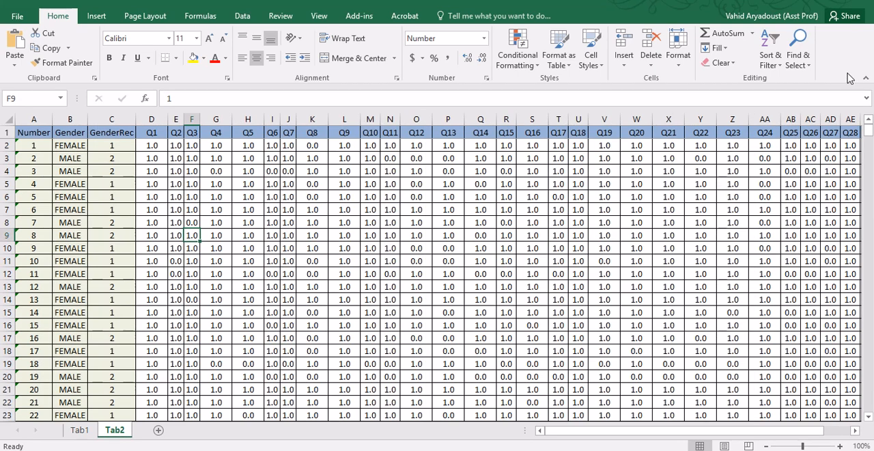
{"action": "left_click", "coordinate": [802, 4]}
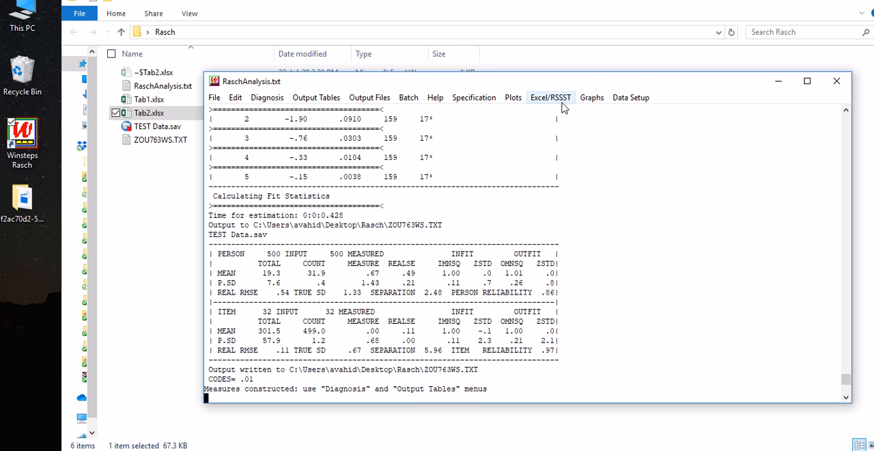
Step: Start the Excel conversion to Winsteps format and load Tab2.xlsx with its blank Tab1 sheet active
{"action": "left_click", "coordinate": [561, 100]}
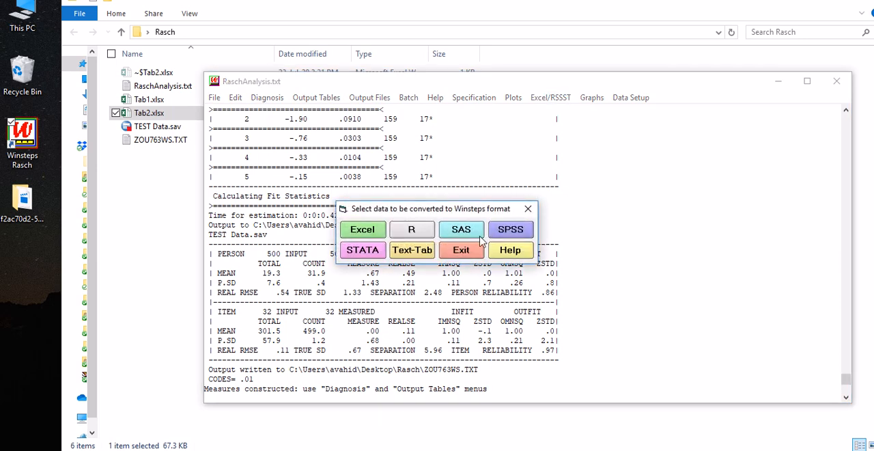
{"action": "left_click", "coordinate": [385, 180]}
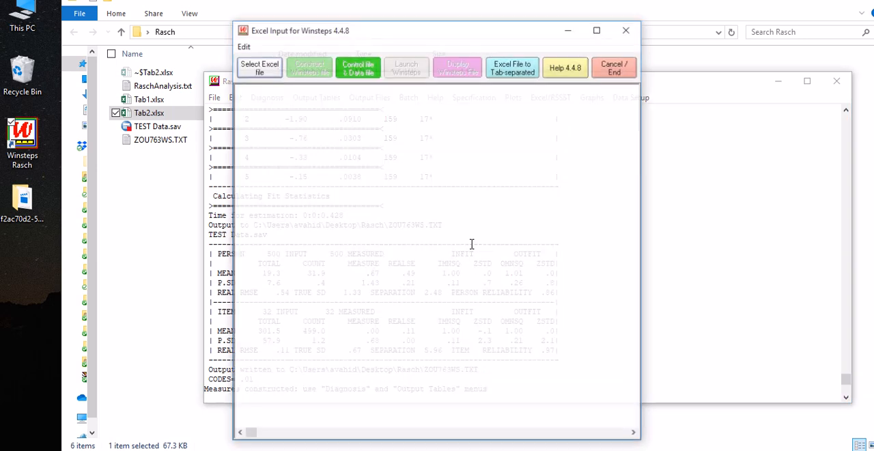
{"action": "left_click", "coordinate": [266, 69]}
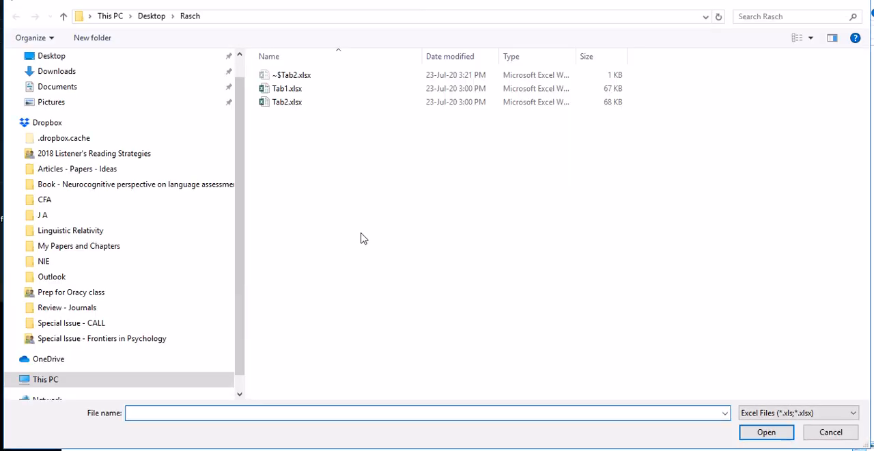
{"action": "left_click", "coordinate": [289, 108]}
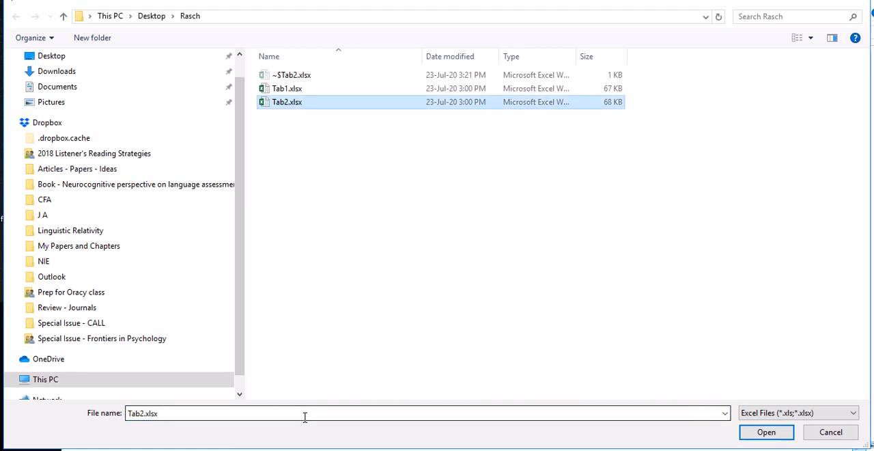
{"action": "key", "text": "Return"}
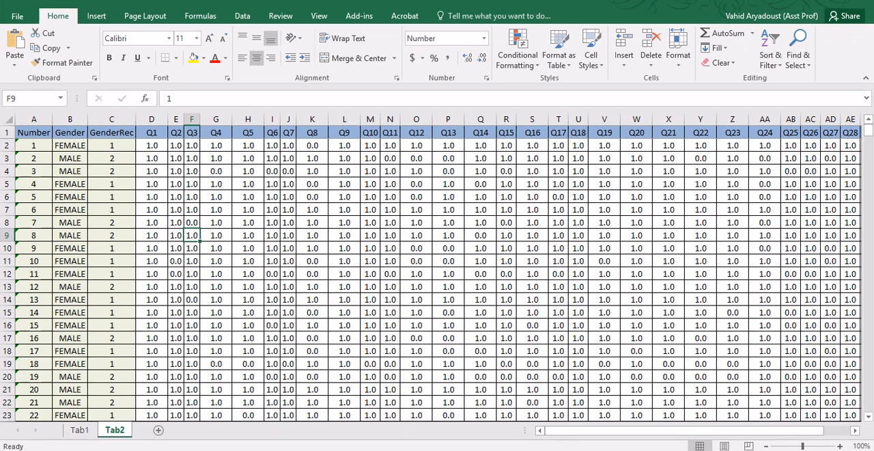
{"action": "left_click", "coordinate": [79, 430]}
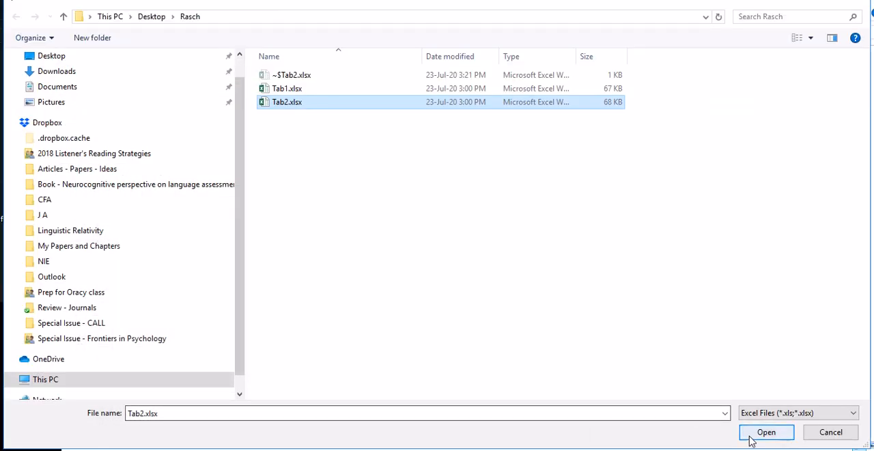
{"action": "left_click", "coordinate": [751, 437]}
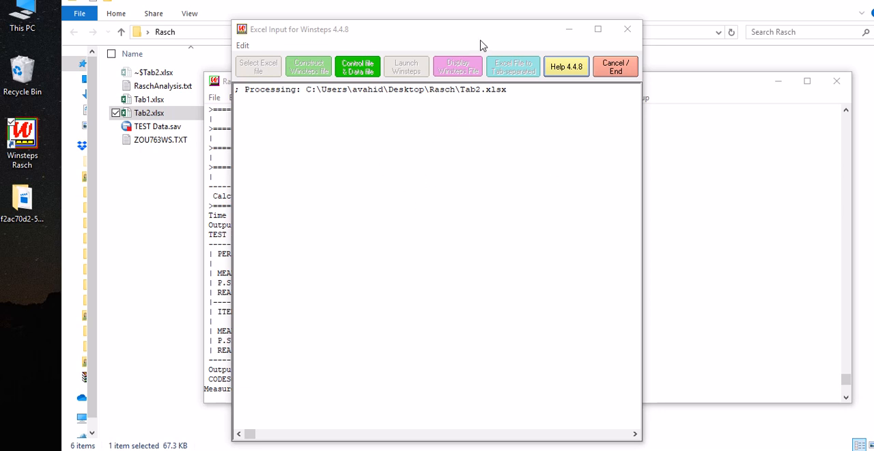
Step: Dismiss the busy-application message and close the Tab2.xlsx workbook in Excel to let the import finish
{"action": "left_click", "coordinate": [434, 198]}
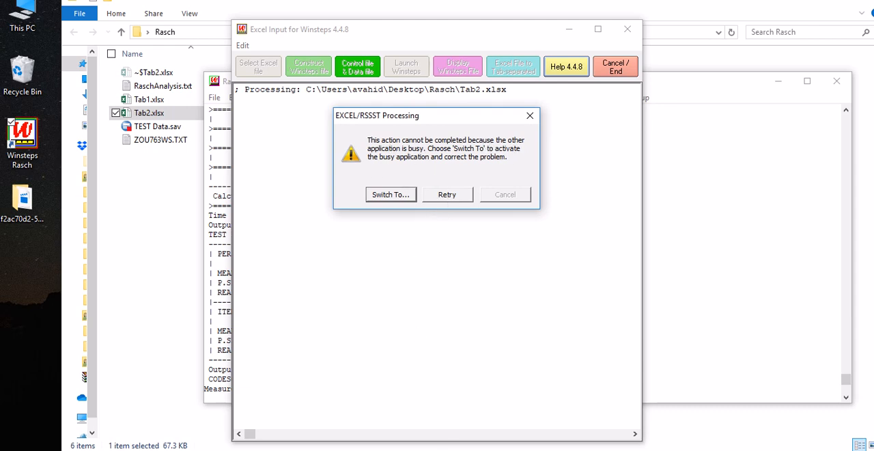
{"action": "left_click", "coordinate": [273, 450]}
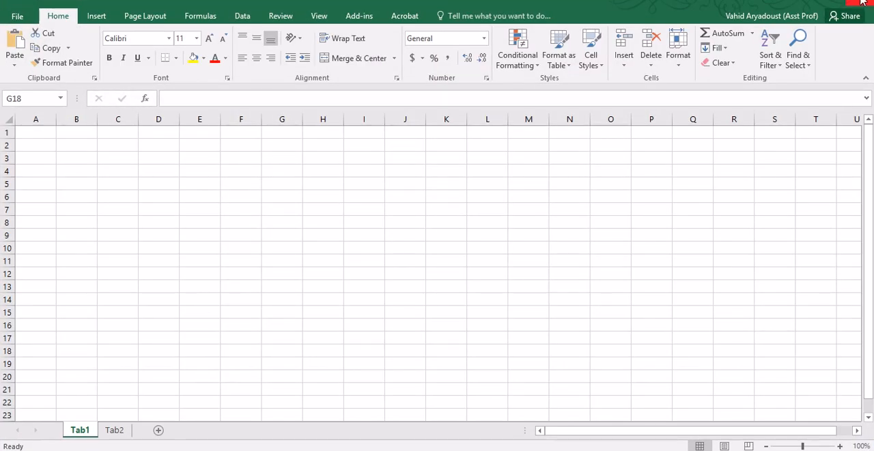
{"action": "left_click", "coordinate": [863, 2]}
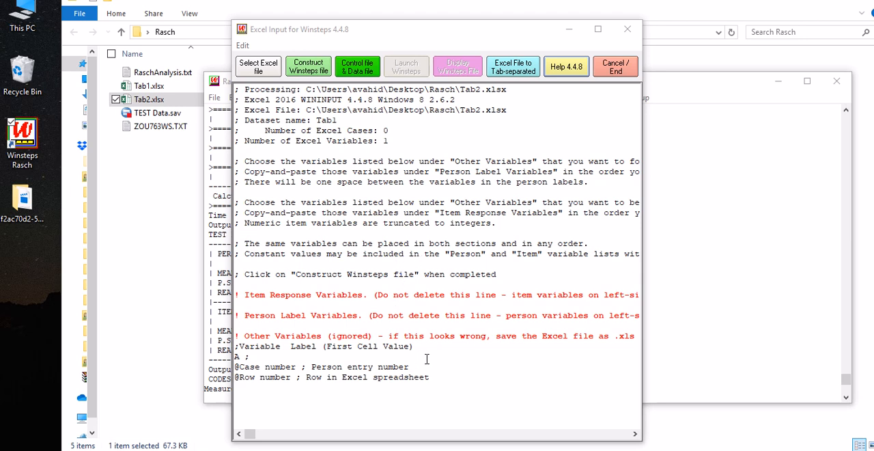
Step: Widen the Excel Input for Winsteps window and load Tab1.xlsx as the Excel source file
{"action": "left_click_drag", "start_coordinate": [638, 312], "coordinate": [833, 318]}
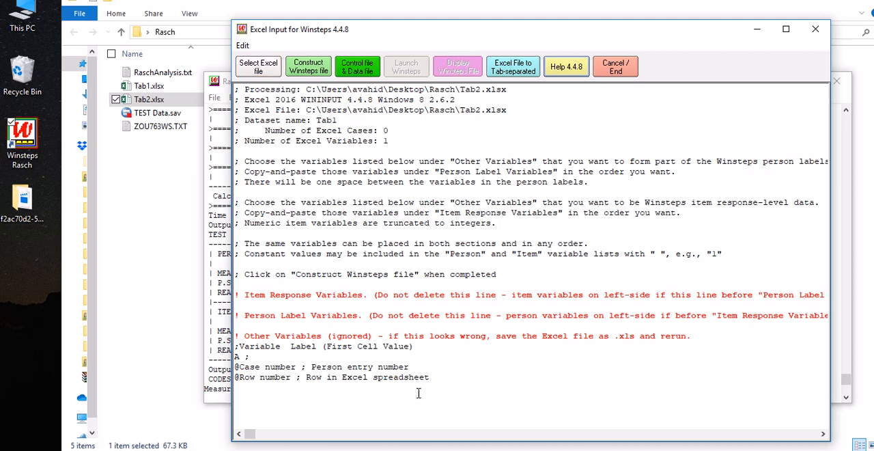
{"action": "left_click", "coordinate": [260, 67]}
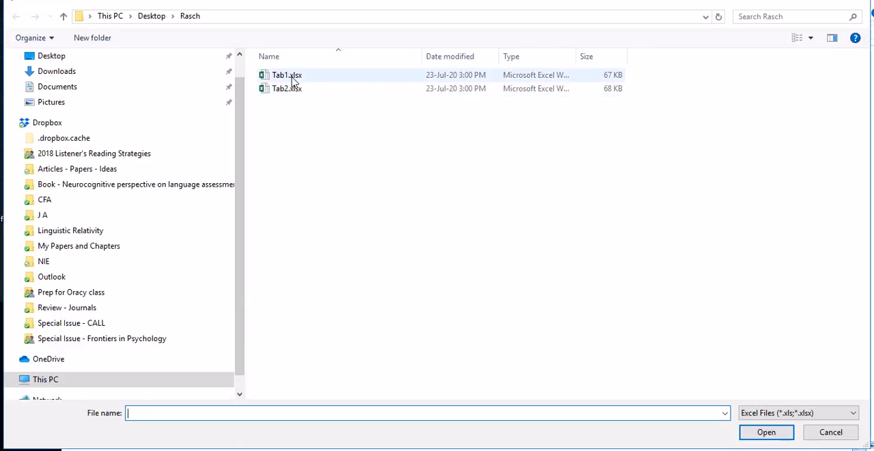
{"action": "left_click", "coordinate": [293, 77]}
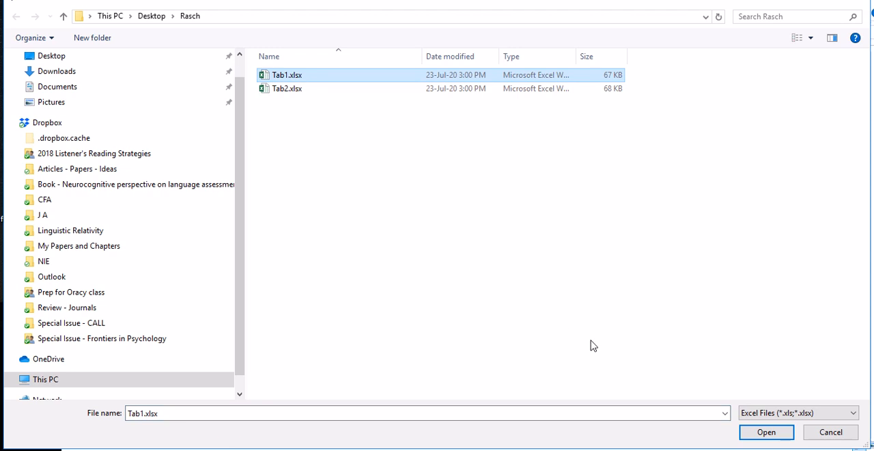
{"action": "left_click", "coordinate": [758, 434]}
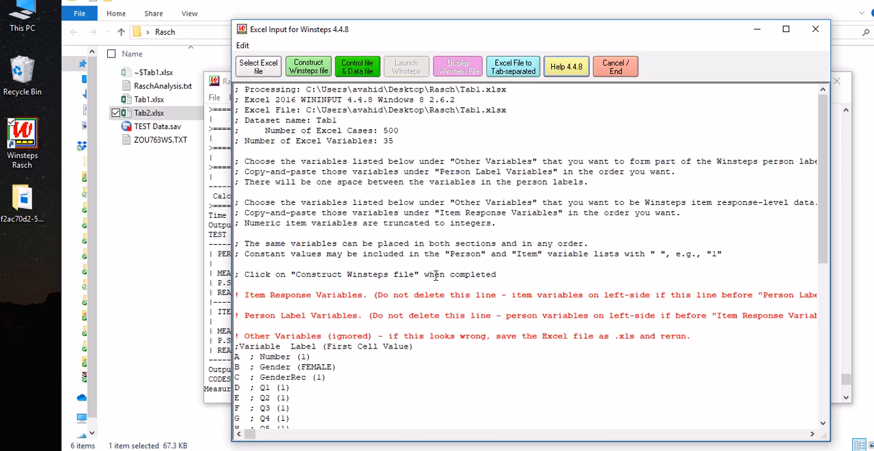
Step: Move the variables Q1 to Q32 (columns D to AI) from Other Variables to below the Item Response Variables line
{"action": "scroll", "coordinate": [369, 315], "scroll_direction": "down", "scroll_amount": 2}
{"action": "scroll", "coordinate": [369, 315], "scroll_direction": "down", "scroll_amount": 8}
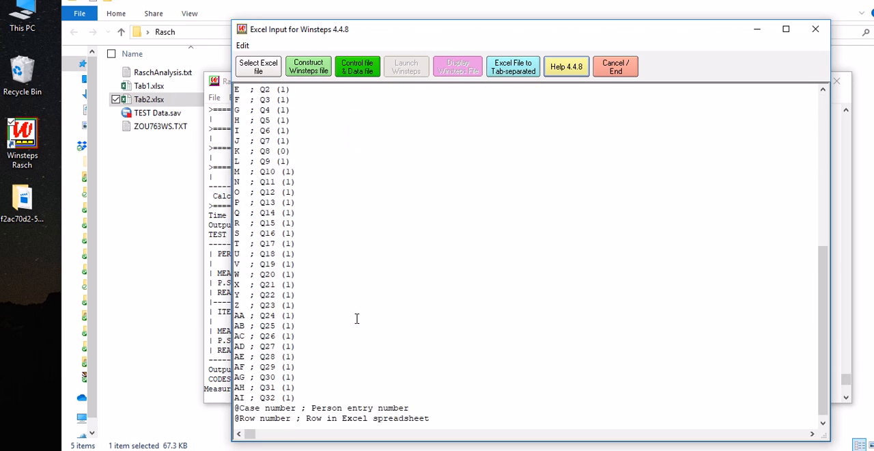
{"action": "scroll", "coordinate": [297, 394], "scroll_direction": "up", "scroll_amount": 5}
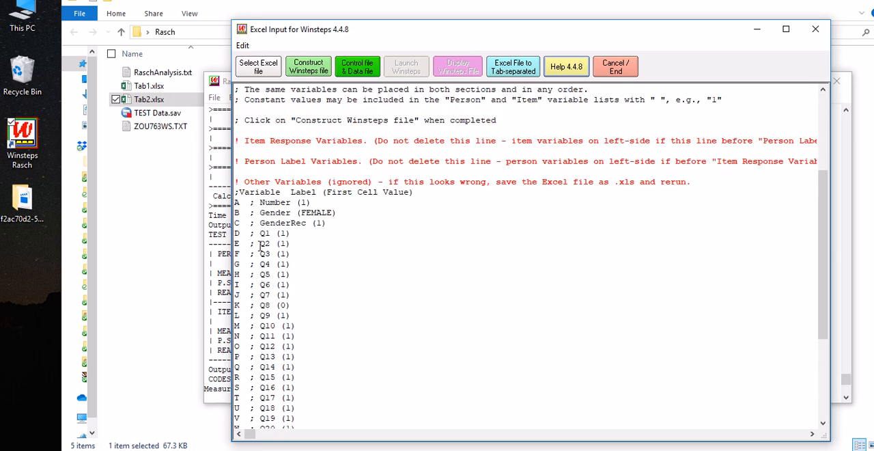
{"action": "left_click_drag", "start_coordinate": [236, 238], "coordinate": [303, 388]}
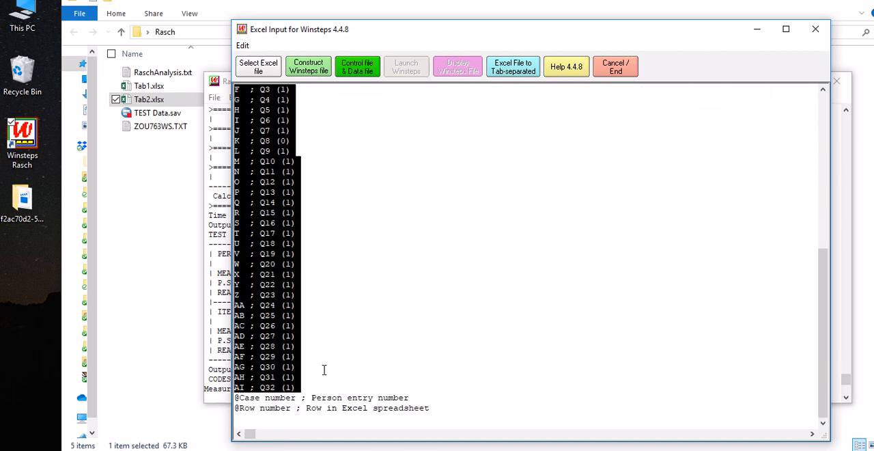
{"action": "scroll", "coordinate": [319, 384], "scroll_direction": "up", "scroll_amount": 8}
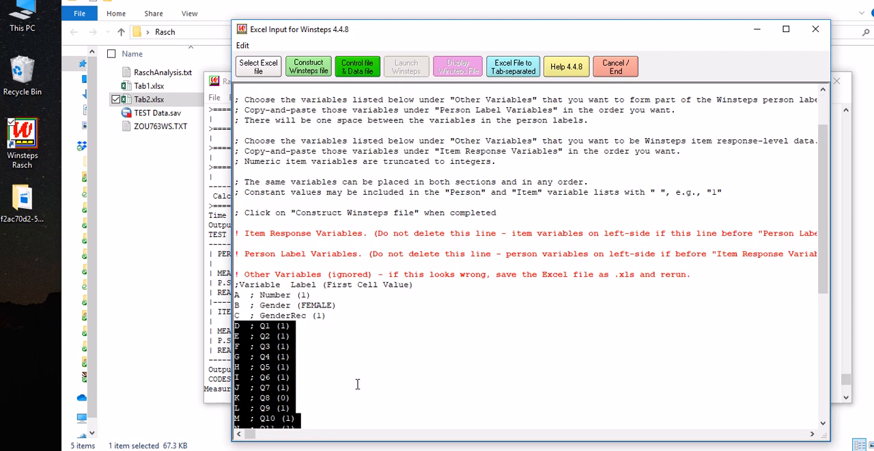
{"action": "left_click_drag", "start_coordinate": [261, 339], "coordinate": [260, 254]}
{"action": "scroll", "coordinate": [307, 338], "scroll_direction": "down", "scroll_amount": 4}
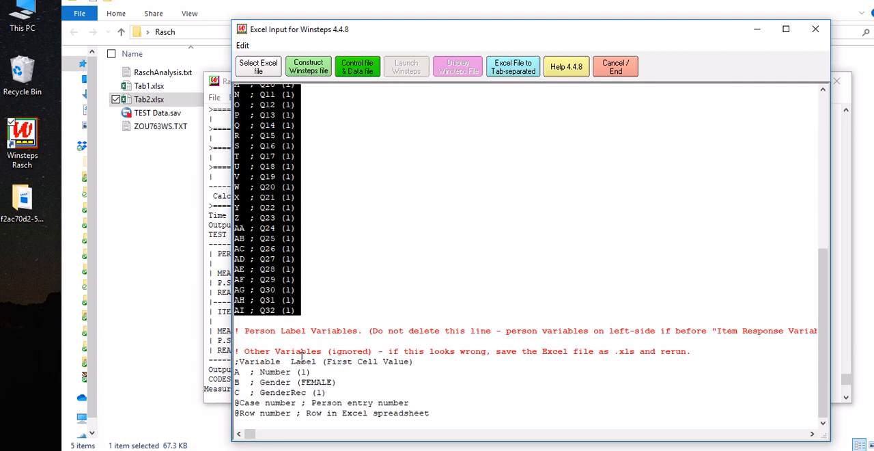
Step: Move the variables Number, Gender and GenderRec from Other Variables to below the Person Label Variables line
{"action": "left_click_drag", "start_coordinate": [326, 395], "coordinate": [251, 346]}
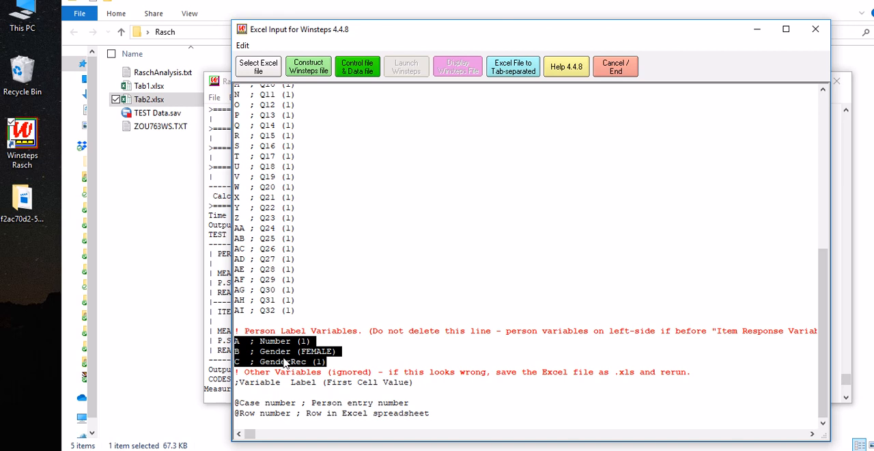
{"action": "left_click", "coordinate": [285, 362]}
{"action": "scroll", "coordinate": [277, 321], "scroll_direction": "up", "scroll_amount": 10}
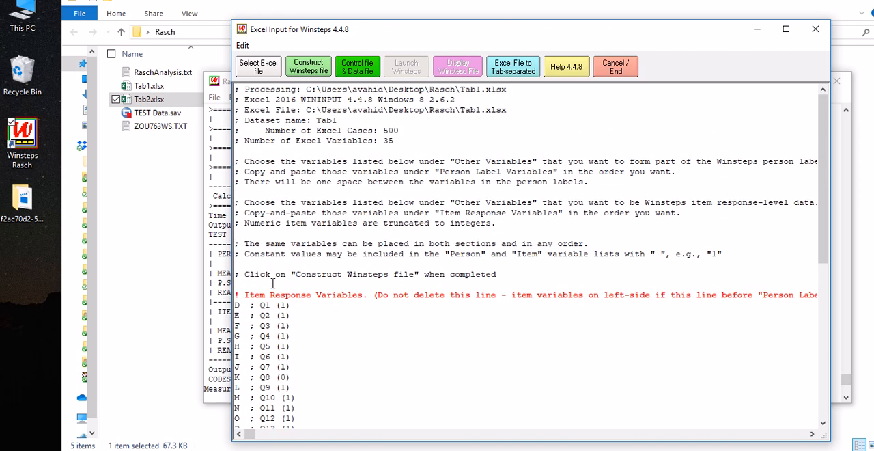
{"action": "scroll", "coordinate": [308, 329], "scroll_direction": "down", "scroll_amount": 1}
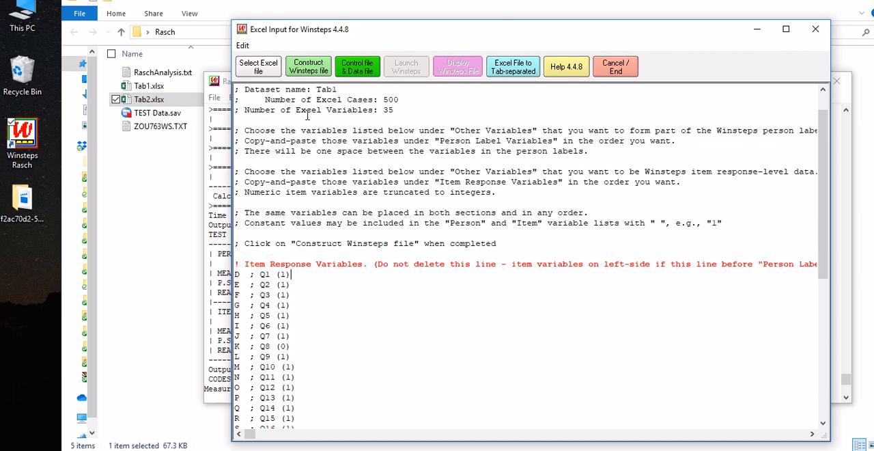
Step: Construct the Winsteps file from the arranged variables and save it as RaschAnalysis_Ex.txt in the Rasch folder
{"action": "left_click", "coordinate": [311, 73]}
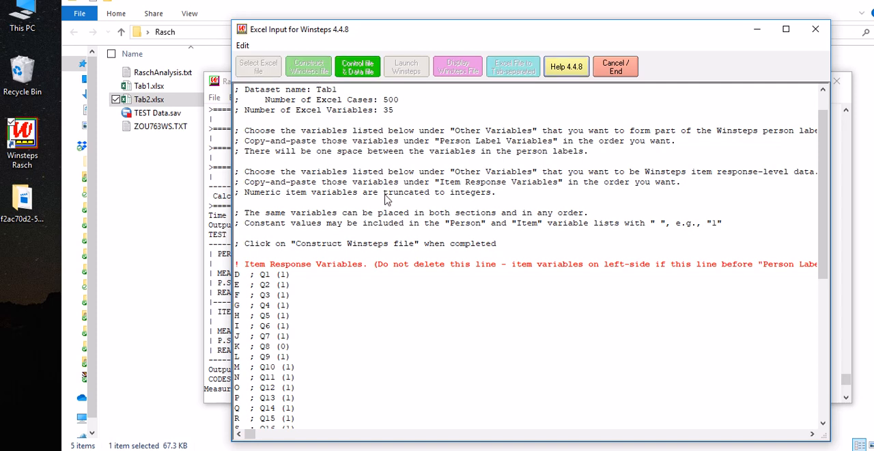
{"action": "scroll", "coordinate": [385, 208], "scroll_direction": "down", "scroll_amount": 10}
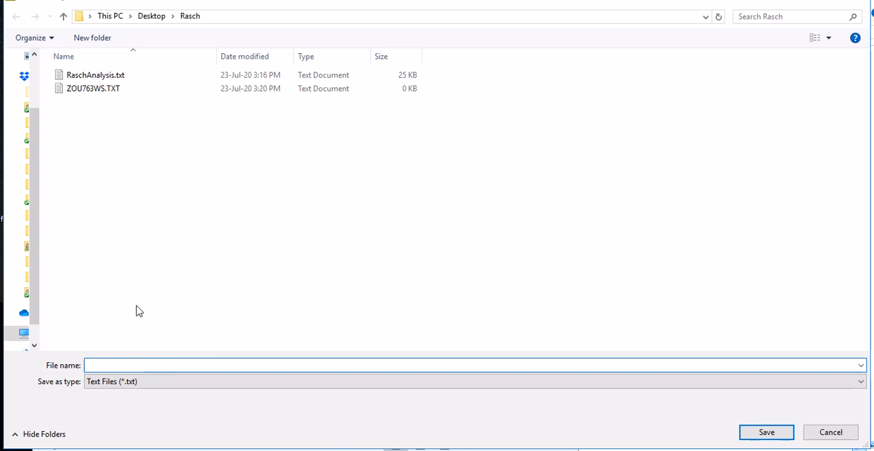
{"action": "left_click", "coordinate": [91, 81]}
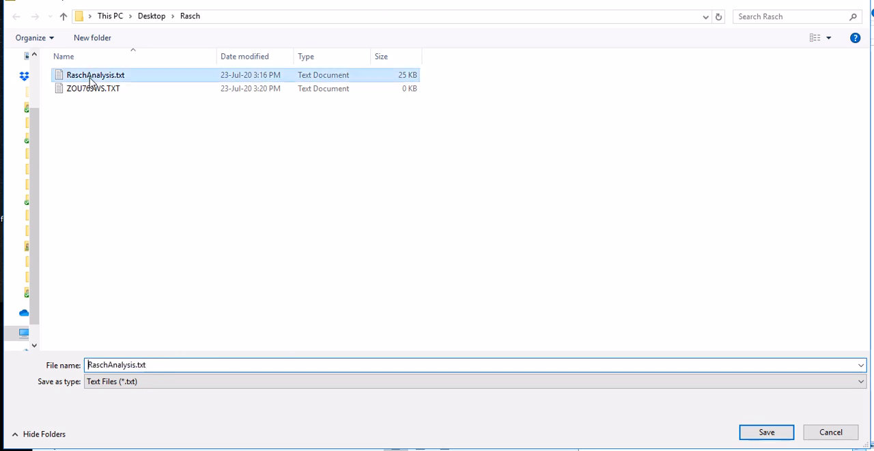
{"action": "double_click", "coordinate": [137, 367]}
{"action": "left_click", "coordinate": [136, 366]}
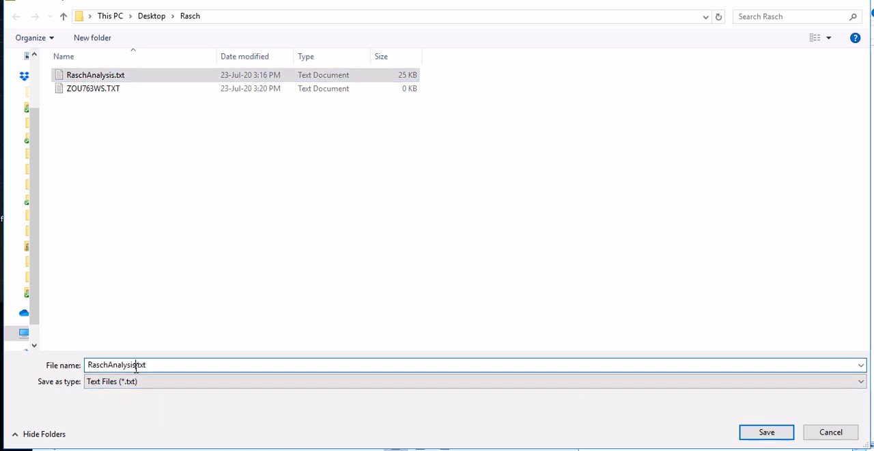
{"action": "type", "text": "_Ex"}
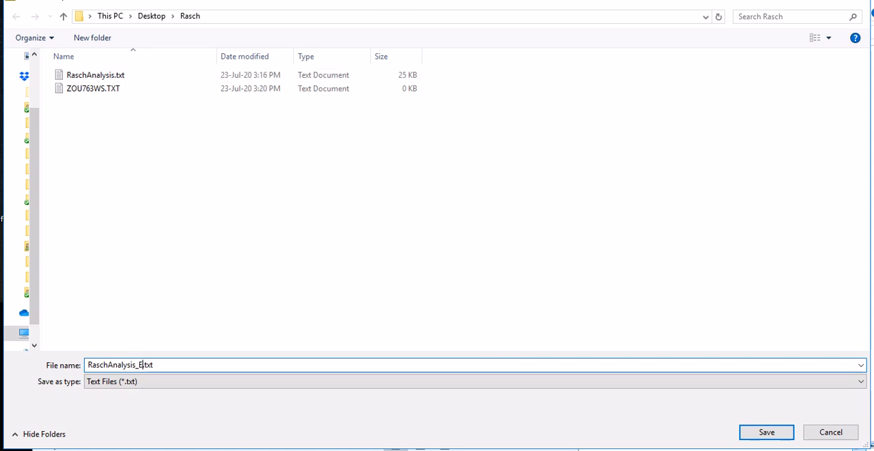
{"action": "left_click", "coordinate": [768, 435]}
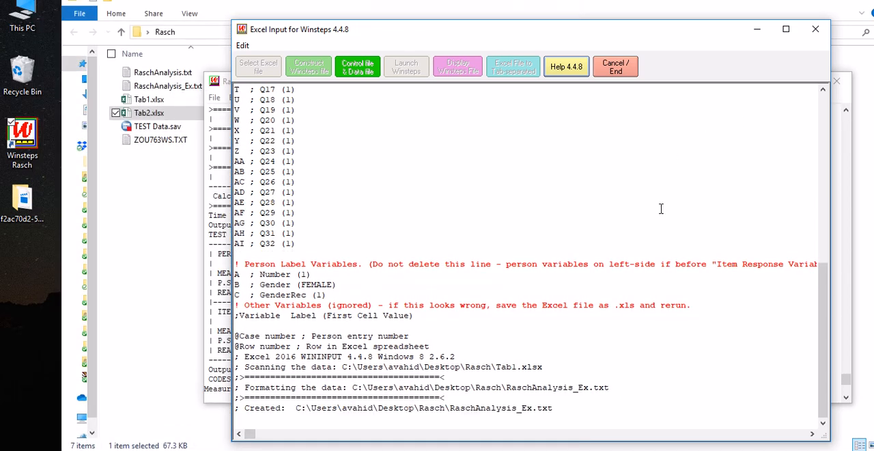
Step: Examine the title, person label variables, item labels and data rows in the RaschAnalysis_Ex.txt control file
{"action": "left_click_drag", "start_coordinate": [564, 106], "coordinate": [571, 26]}
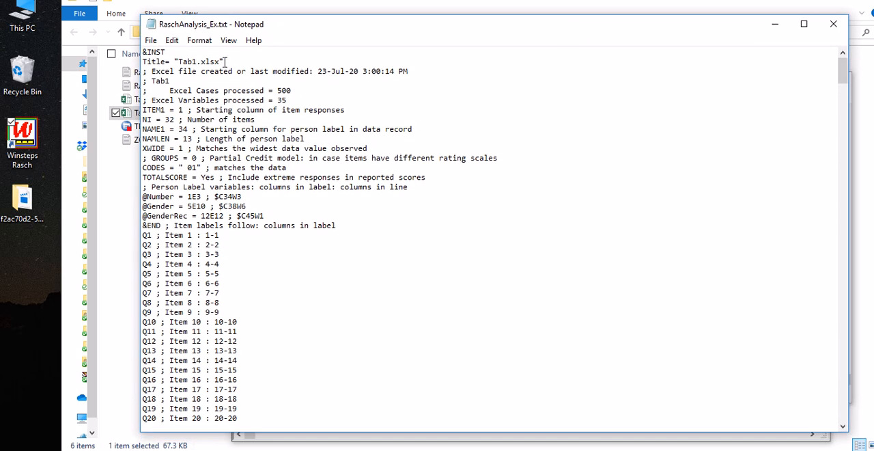
{"action": "left_click_drag", "start_coordinate": [226, 61], "coordinate": [143, 62]}
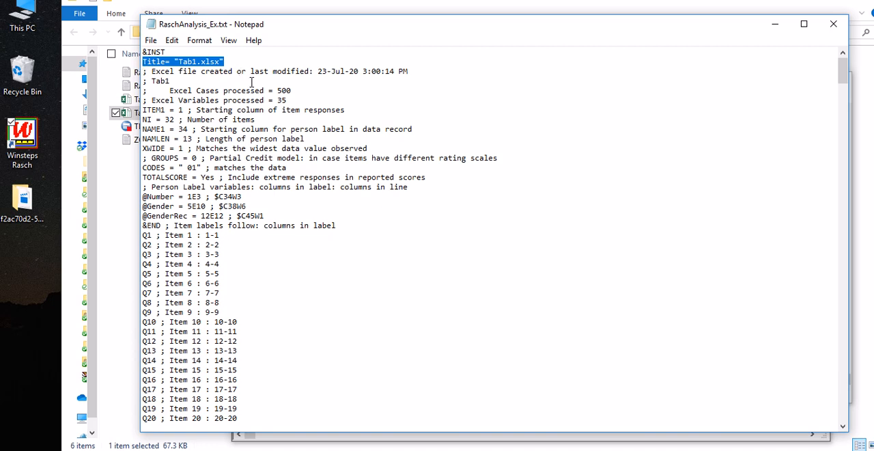
{"action": "left_click_drag", "start_coordinate": [247, 28], "coordinate": [275, 24]}
{"action": "scroll", "coordinate": [248, 213], "scroll_direction": "down", "scroll_amount": 1}
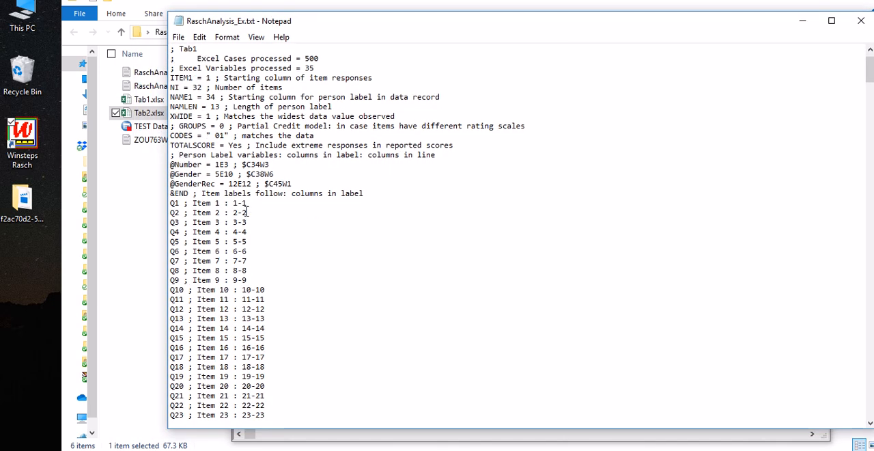
{"action": "left_click_drag", "start_coordinate": [312, 185], "coordinate": [171, 165]}
{"action": "scroll", "coordinate": [271, 230], "scroll_direction": "down", "scroll_amount": 20}
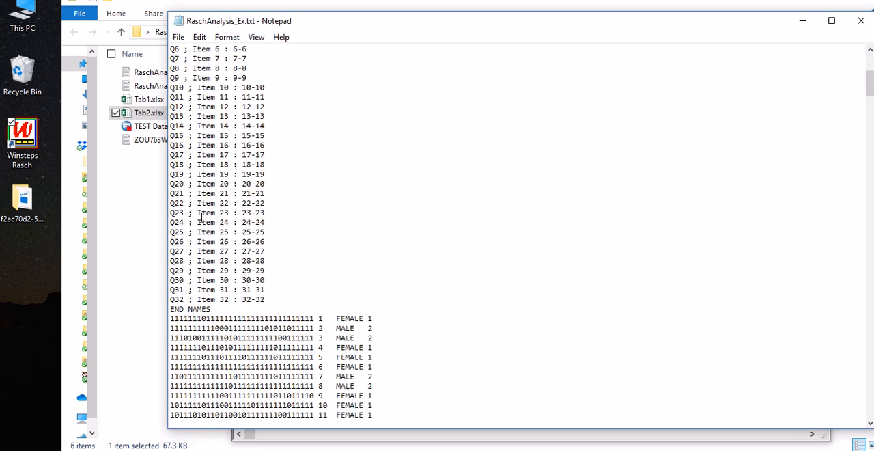
{"action": "scroll", "coordinate": [416, 275], "scroll_direction": "down", "scroll_amount": 3}
{"action": "left_click_drag", "start_coordinate": [870, 144], "coordinate": [870, 75]}
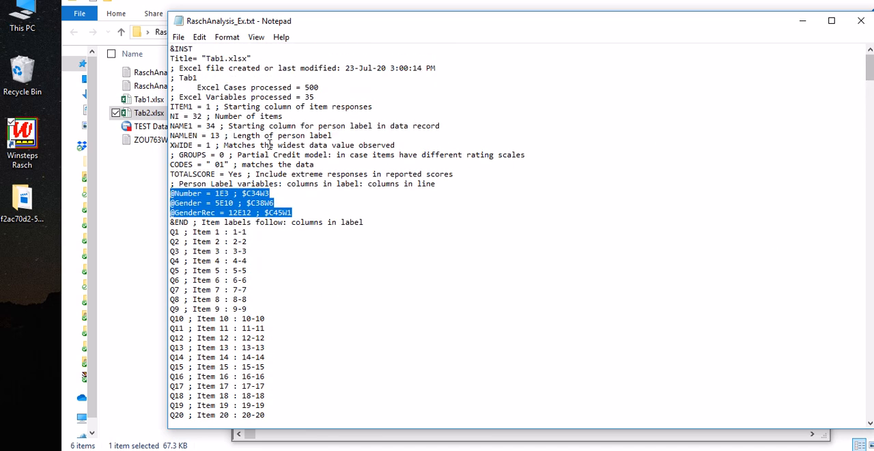
Step: Compare the CODES setting in the control file with the response strings in the data rows
{"action": "left_click_drag", "start_coordinate": [215, 164], "coordinate": [225, 163]}
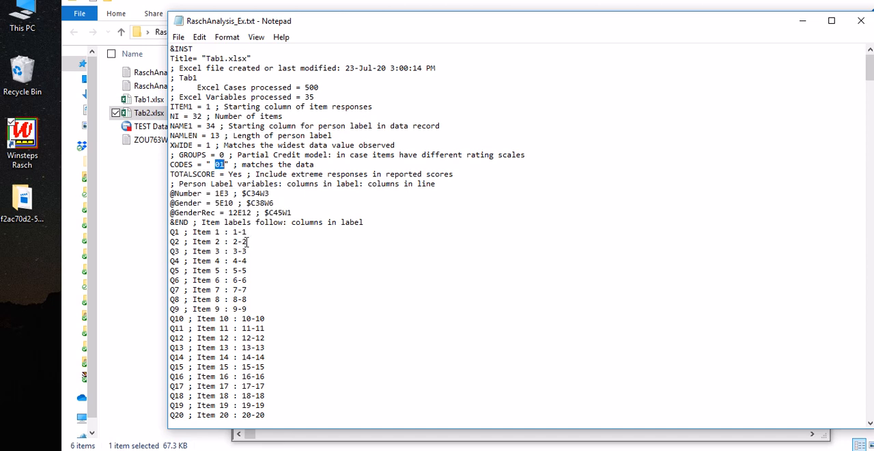
{"action": "scroll", "coordinate": [270, 252], "scroll_direction": "down", "scroll_amount": 19}
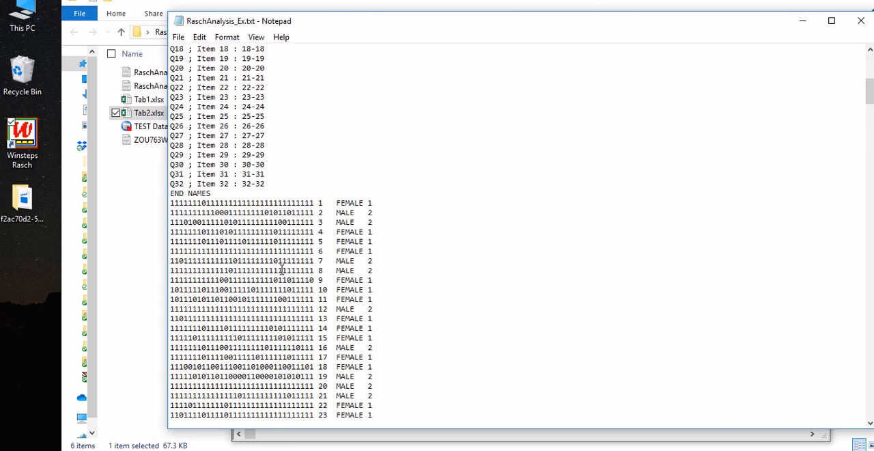
{"action": "scroll", "coordinate": [282, 270], "scroll_direction": "down", "scroll_amount": 20}
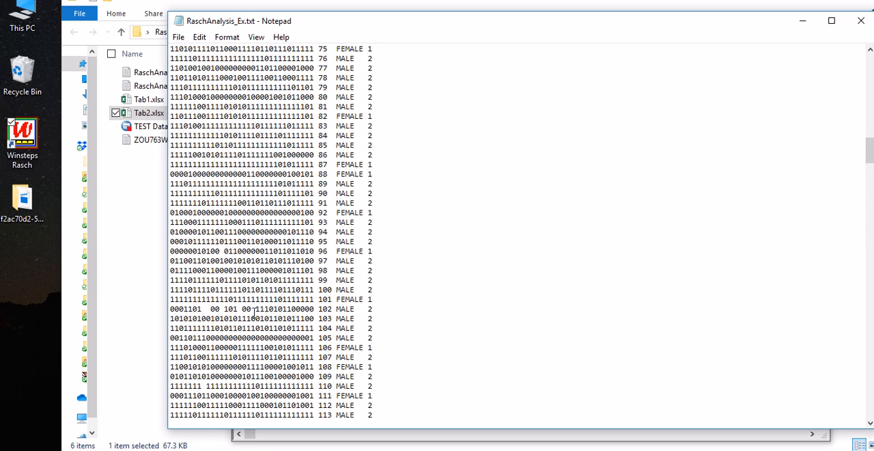
{"action": "left_click_drag", "start_coordinate": [251, 309], "coordinate": [256, 309]}
{"action": "scroll", "coordinate": [238, 260], "scroll_direction": "up", "scroll_amount": 20}
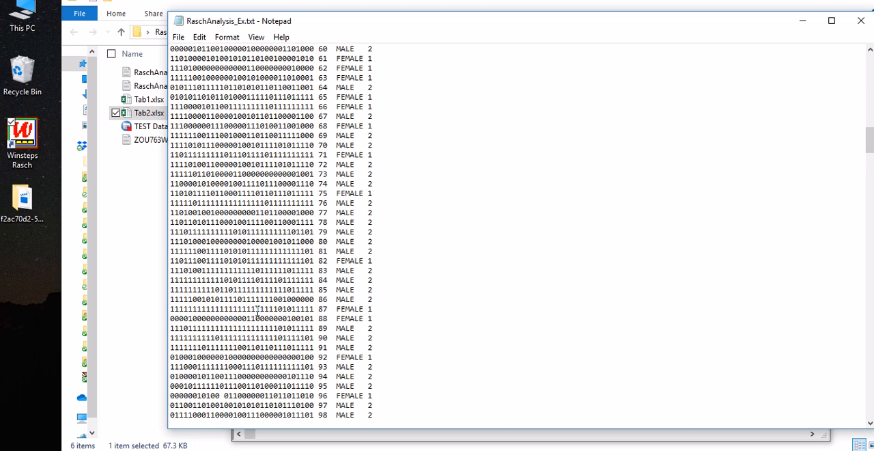
{"action": "scroll", "coordinate": [237, 261], "scroll_direction": "up", "scroll_amount": 5}
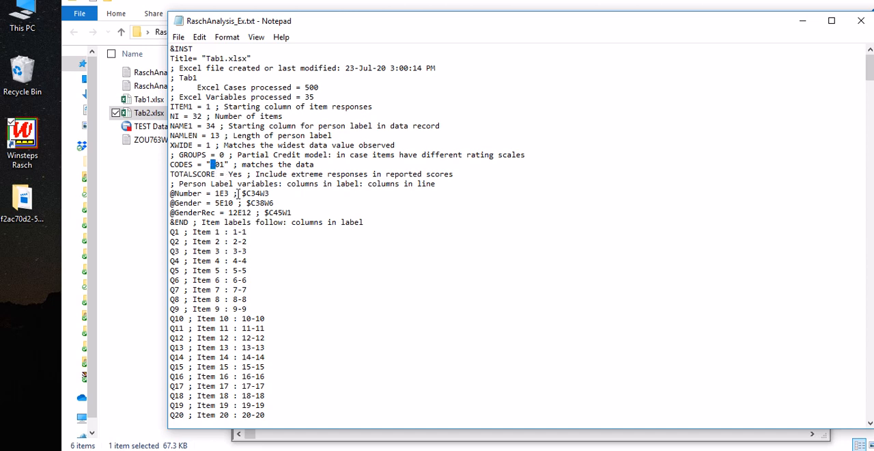
Step: Examine the data rows of RaschAnalysis_Ex.txt for blank spaces that represent missing responses
{"action": "scroll", "coordinate": [281, 191], "scroll_direction": "down", "scroll_amount": 4}
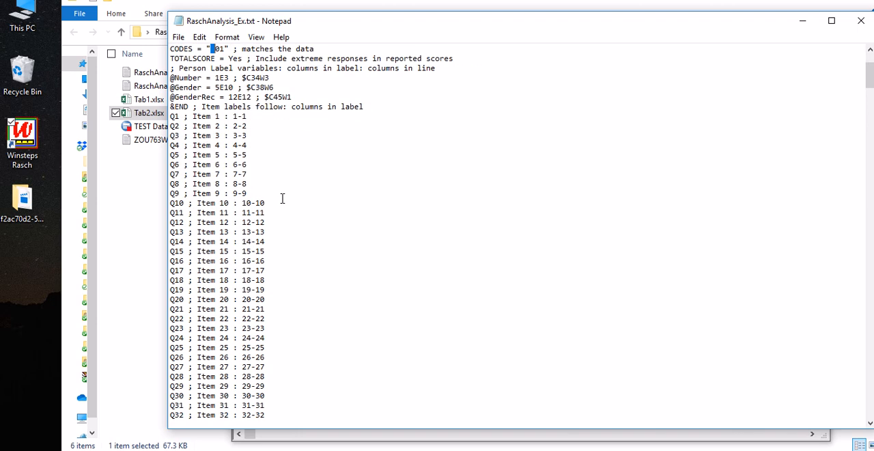
{"action": "scroll", "coordinate": [283, 195], "scroll_direction": "up", "scroll_amount": 3}
{"action": "scroll", "coordinate": [252, 185], "scroll_direction": "down", "scroll_amount": 20}
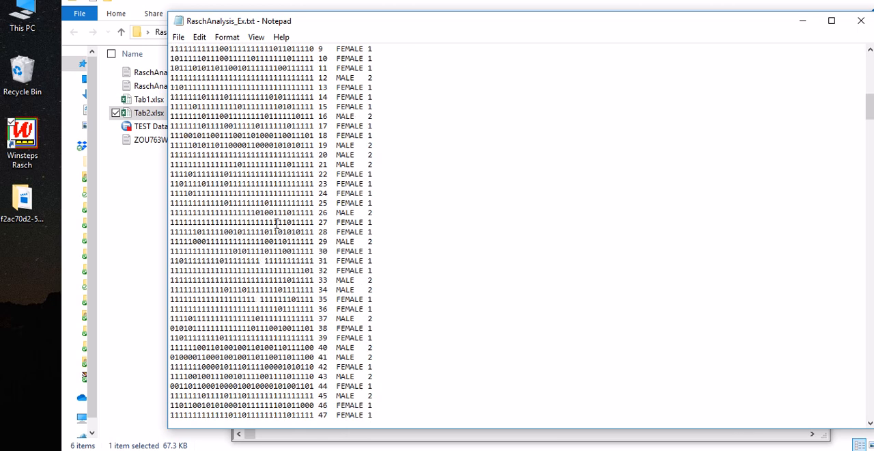
{"action": "left_click_drag", "start_coordinate": [257, 184], "coordinate": [260, 184]}
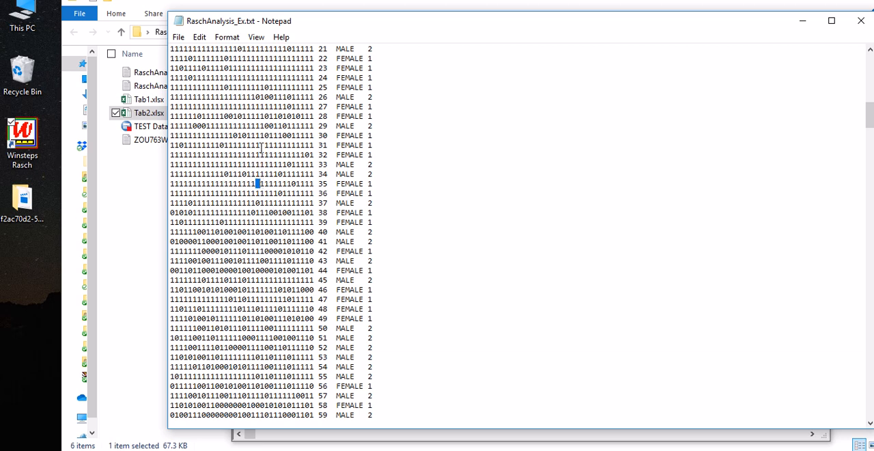
{"action": "left_click_drag", "start_coordinate": [260, 145], "coordinate": [264, 145]}
{"action": "left_click_drag", "start_coordinate": [255, 191], "coordinate": [264, 192]}
{"action": "scroll", "coordinate": [270, 222], "scroll_direction": "down", "scroll_amount": 11}
{"action": "scroll", "coordinate": [272, 232], "scroll_direction": "down", "scroll_amount": 15}
{"action": "scroll", "coordinate": [276, 218], "scroll_direction": "down", "scroll_amount": 12}
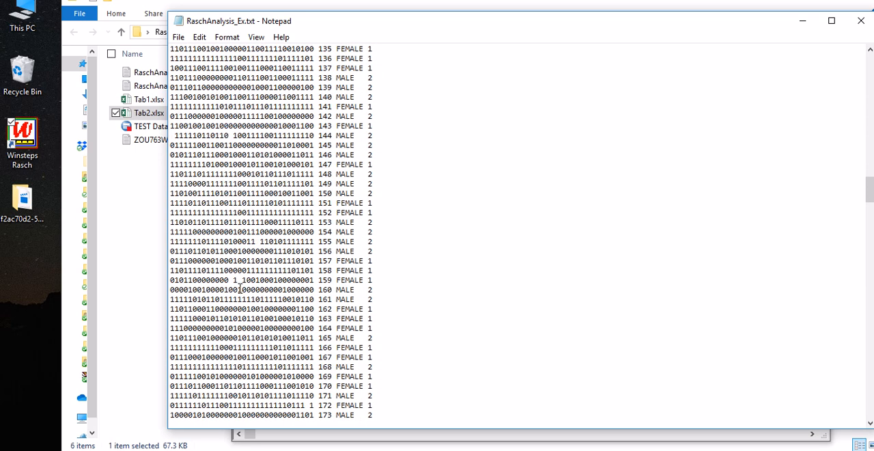
{"action": "left_click_drag", "start_coordinate": [240, 282], "coordinate": [234, 282]}
Step: Close the RaschAnalysis_Ex.txt file and the Excel Input window, and reposition the RaschAnalysis.txt analysis window
{"action": "left_click", "coordinate": [861, 20]}
{"action": "left_click", "coordinate": [815, 29]}
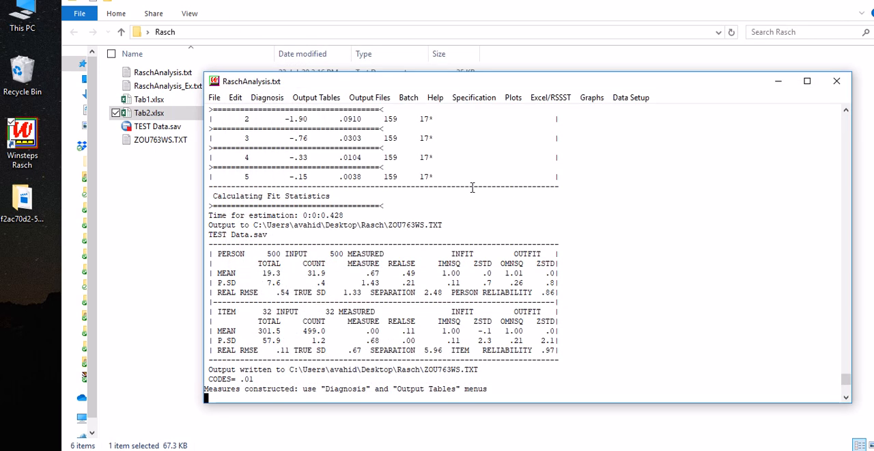
{"action": "left_click_drag", "start_coordinate": [531, 89], "coordinate": [513, 83]}
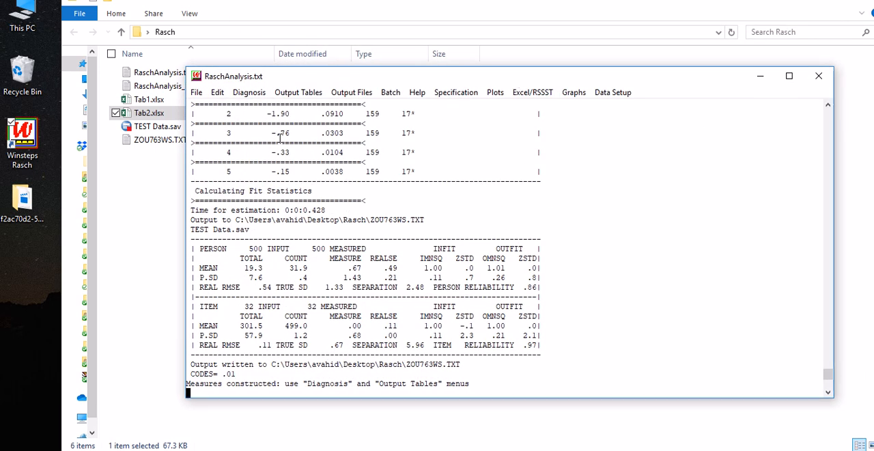
{"action": "left_click_drag", "start_coordinate": [317, 72], "coordinate": [339, 92]}
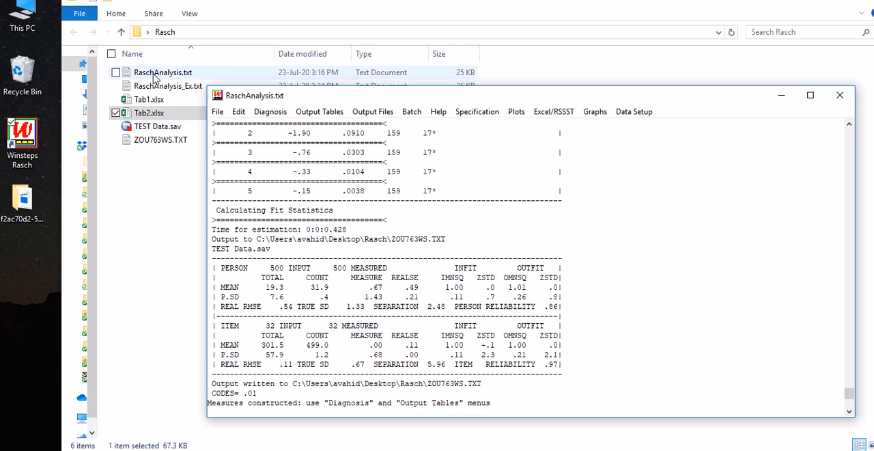
{"action": "left_click_drag", "start_coordinate": [450, 100], "coordinate": [438, 85]}
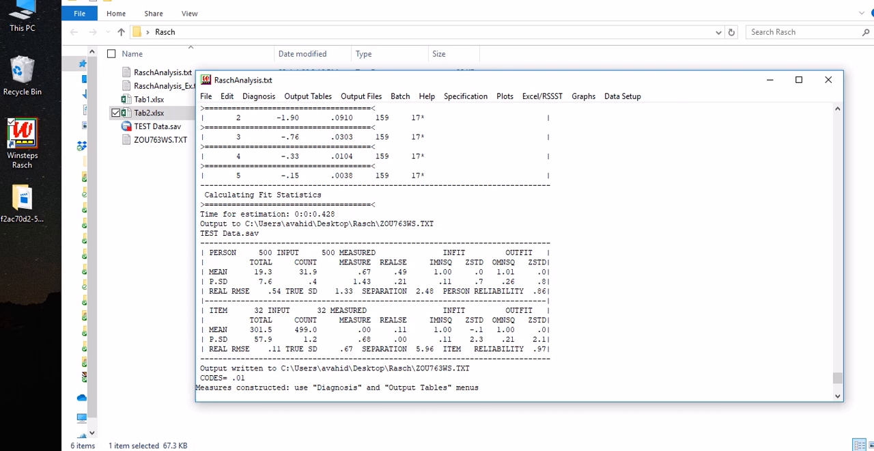
Step: Switch to the Word checklist and review its points on reliability and separation, fit statistics, and unidimensionality and local independence
{"action": "key", "text": "alt+Tab"}
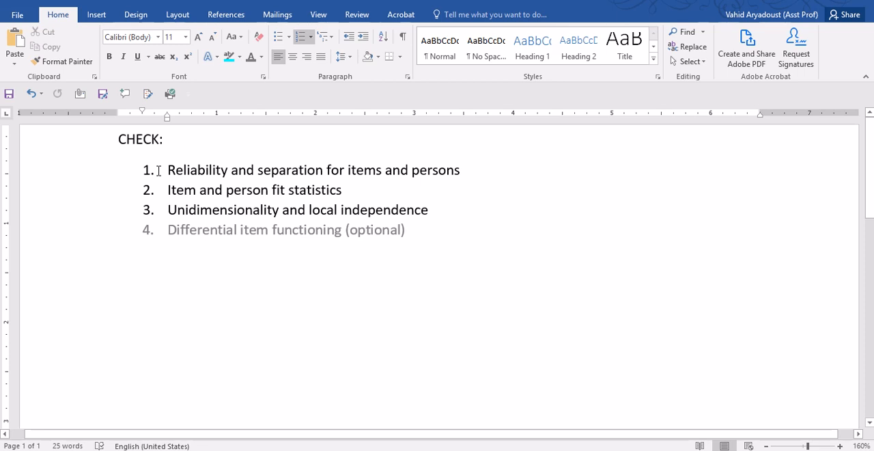
{"action": "left_click_drag", "start_coordinate": [167, 172], "coordinate": [452, 172]}
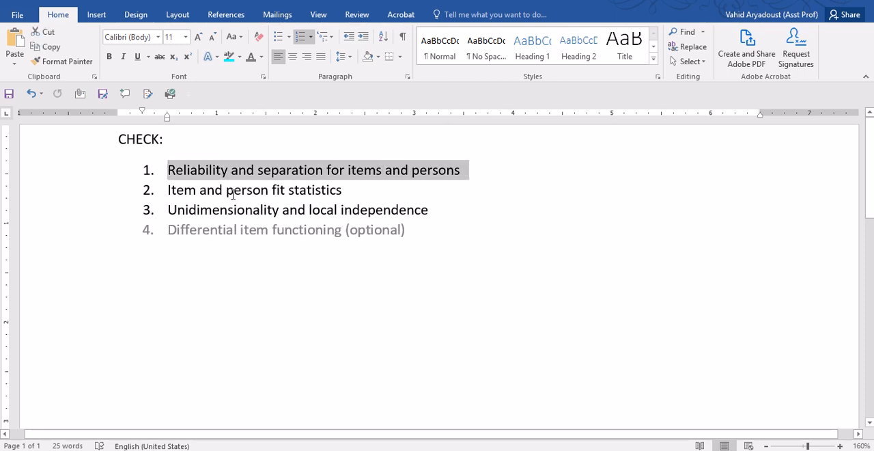
{"action": "left_click_drag", "start_coordinate": [179, 190], "coordinate": [347, 192]}
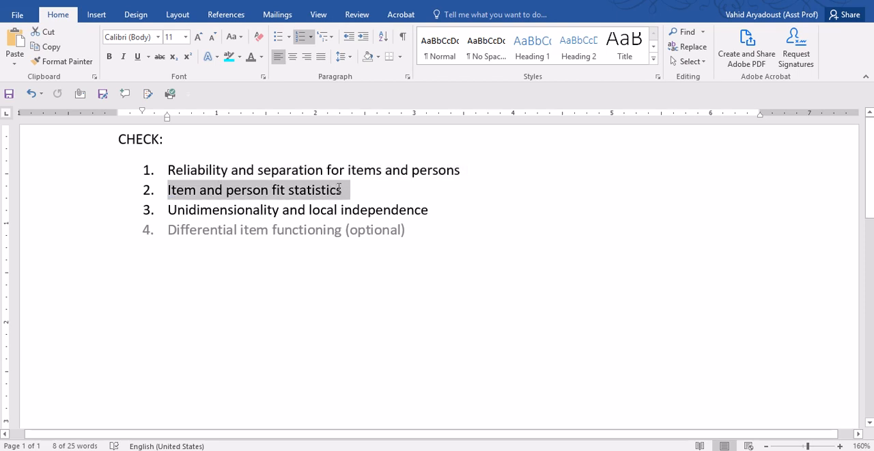
{"action": "left_click_drag", "start_coordinate": [190, 211], "coordinate": [435, 212]}
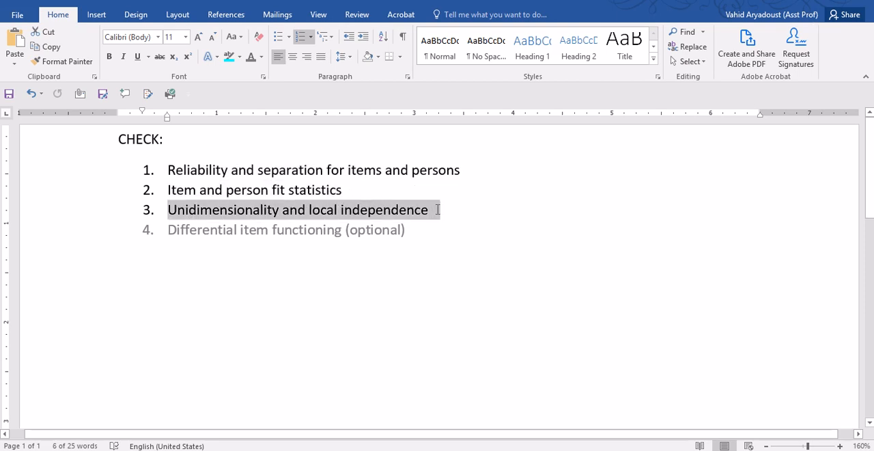
Step: Switch to the RaschAnalysis.txt analysis and check the person reliability in the PERSON summary
{"action": "mouse_move", "coordinate": [321, 448]}
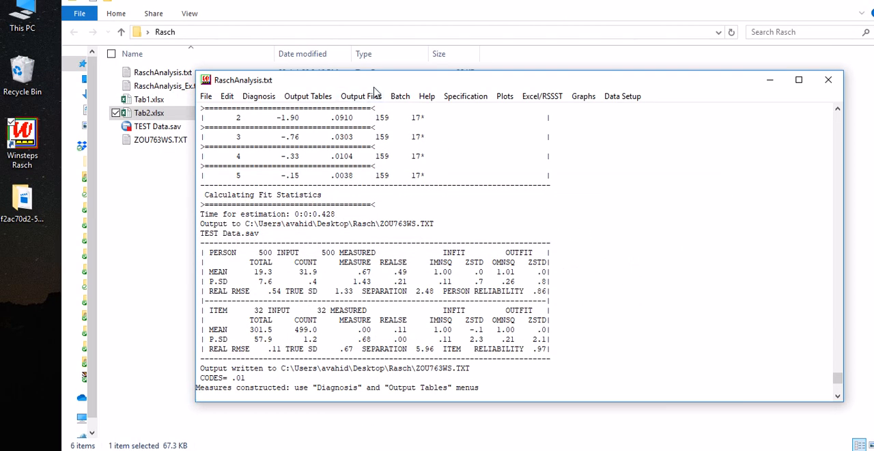
{"action": "left_click_drag", "start_coordinate": [370, 85], "coordinate": [380, 59]}
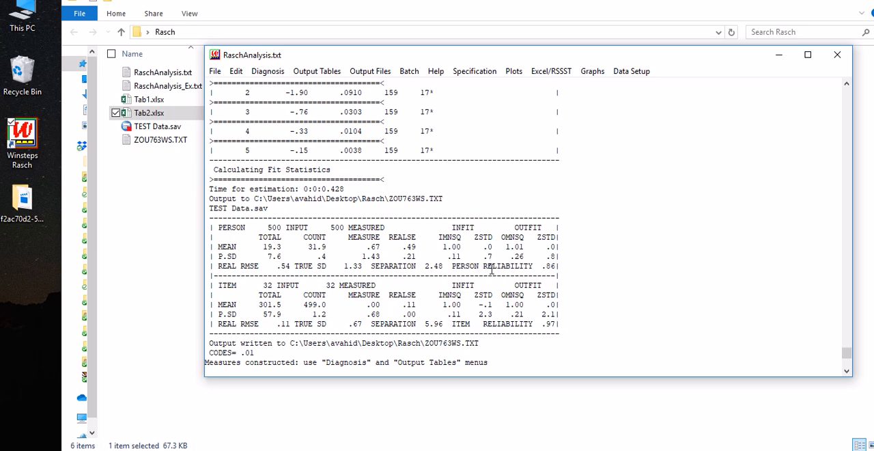
{"action": "left_click_drag", "start_coordinate": [465, 266], "coordinate": [528, 266]}
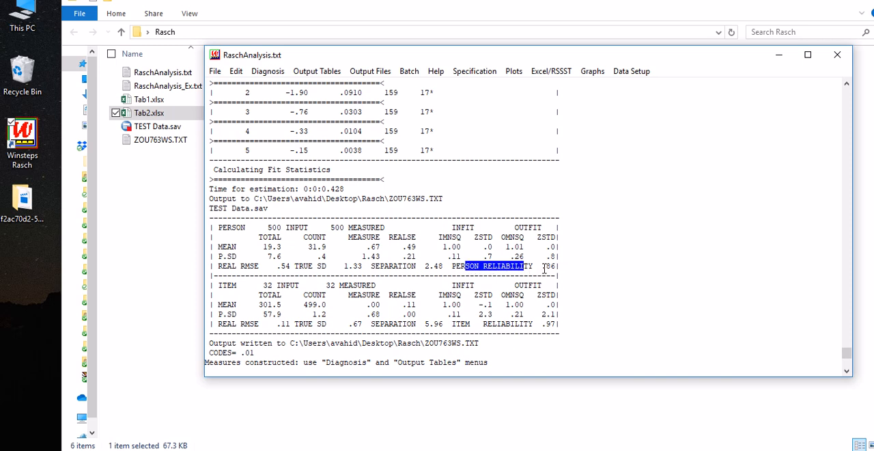
{"action": "left_click", "coordinate": [563, 266]}
{"action": "left_click_drag", "start_coordinate": [563, 266], "coordinate": [542, 265]}
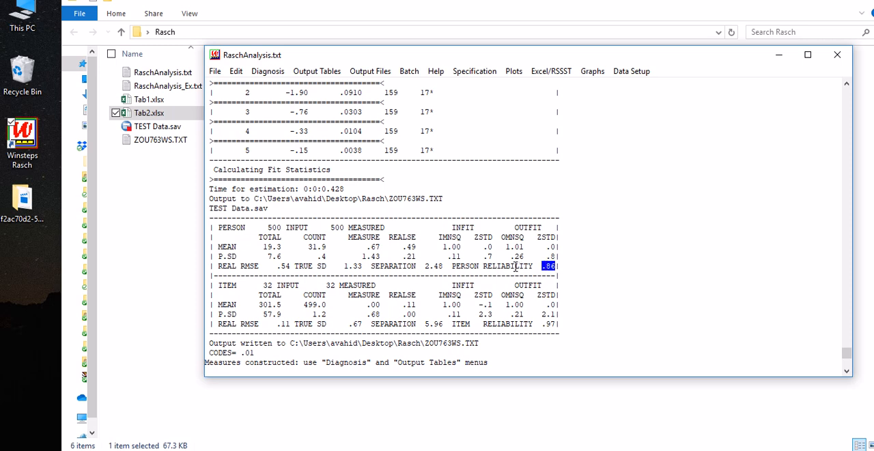
{"action": "left_click", "coordinate": [542, 268]}
{"action": "left_click_drag", "start_coordinate": [542, 266], "coordinate": [560, 268]}
{"action": "left_click", "coordinate": [559, 269]}
Step: Check the person separation index alongside the reliability in the PERSON summary
{"action": "double_click", "coordinate": [465, 266]}
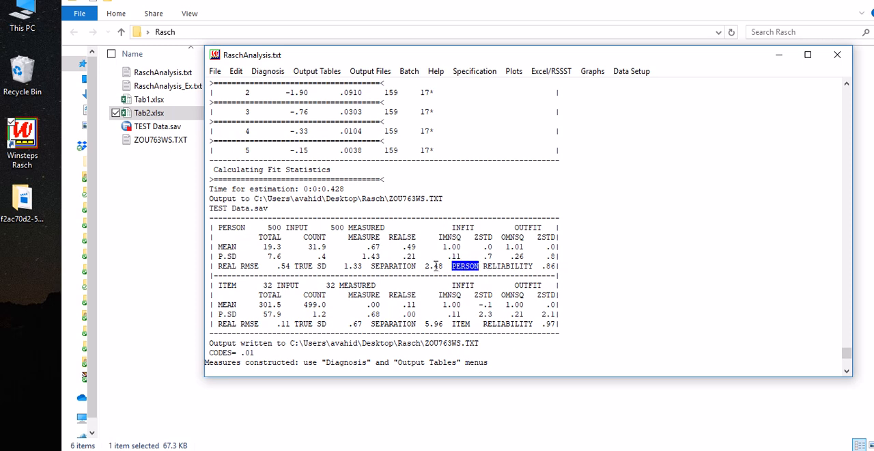
{"action": "left_click_drag", "start_coordinate": [425, 267], "coordinate": [446, 267]}
{"action": "left_click", "coordinate": [467, 266]}
{"action": "left_click_drag", "start_coordinate": [558, 263], "coordinate": [372, 265]}
{"action": "left_click", "coordinate": [565, 267]}
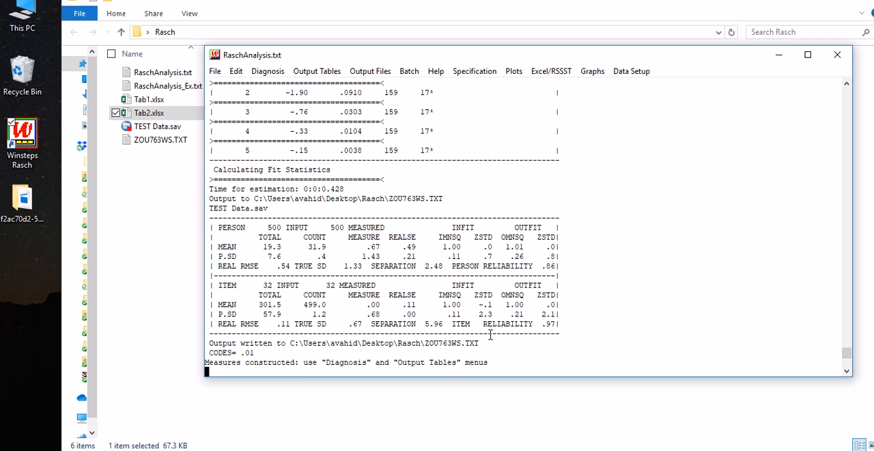
Step: Check the item reliability and the item separation index in the ITEM summary
{"action": "left_click_drag", "start_coordinate": [453, 325], "coordinate": [536, 318]}
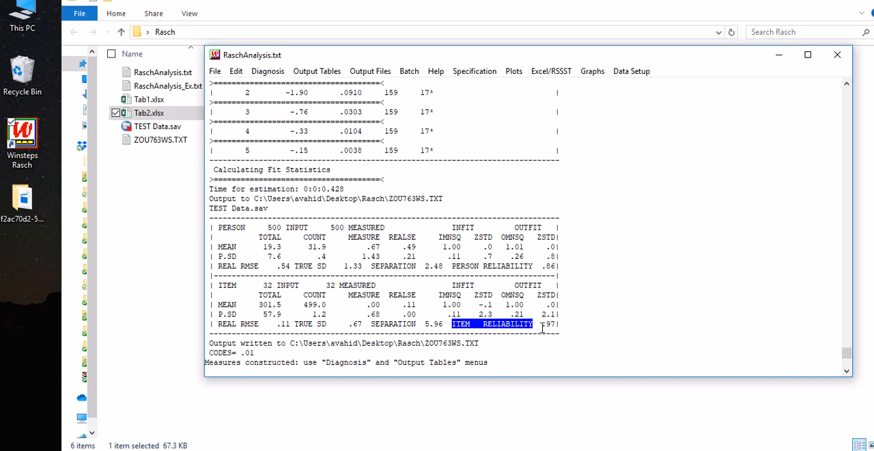
{"action": "left_click_drag", "start_coordinate": [545, 324], "coordinate": [559, 324]}
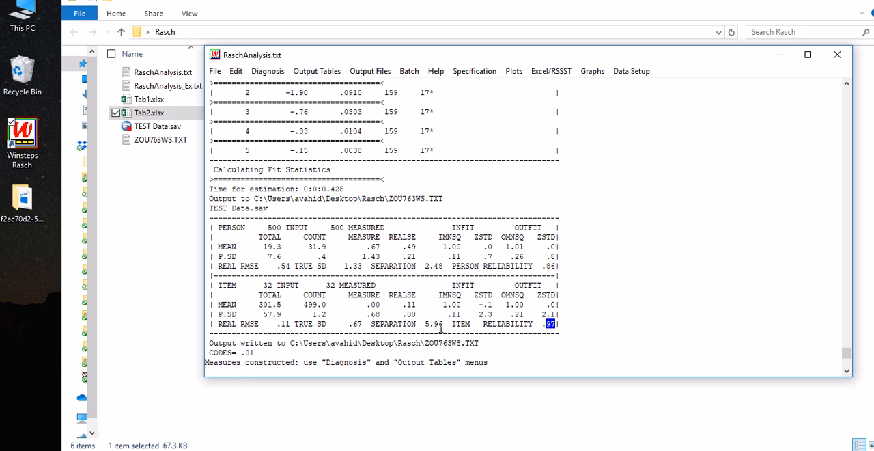
{"action": "left_click", "coordinate": [433, 323]}
{"action": "left_click_drag", "start_coordinate": [434, 324], "coordinate": [371, 323]}
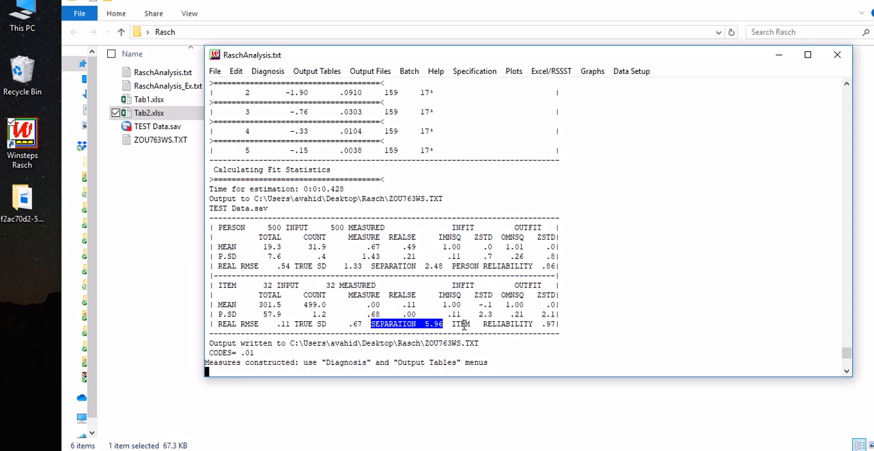
{"action": "right_click", "coordinate": [389, 123]}
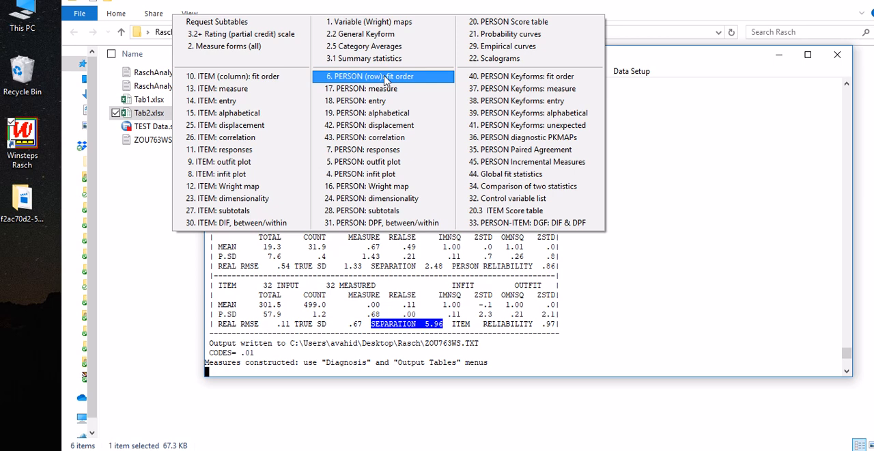
{"action": "right_click", "coordinate": [651, 144]}
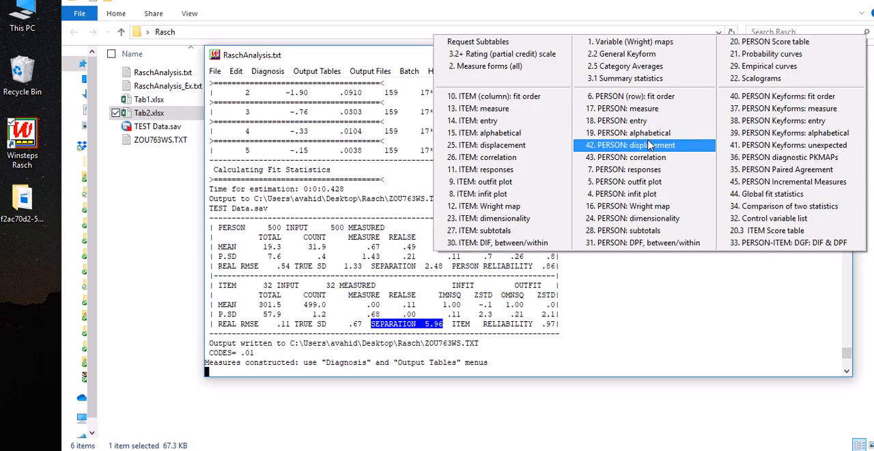
{"action": "right_click", "coordinate": [357, 194]}
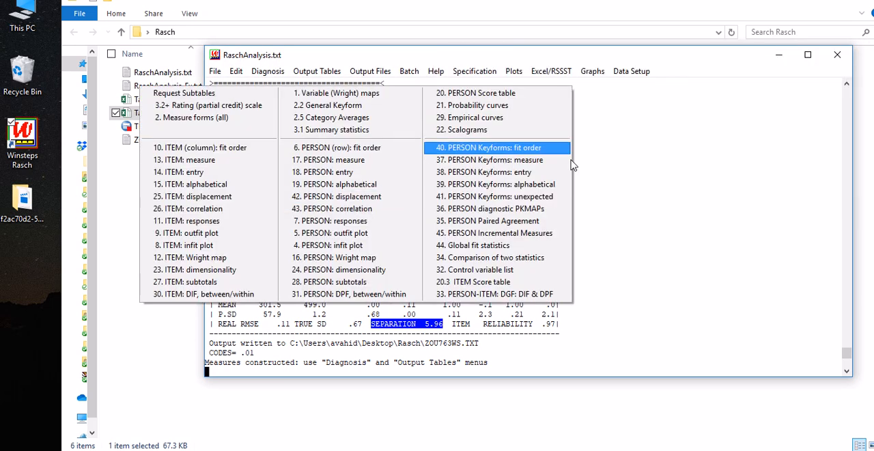
{"action": "left_click", "coordinate": [645, 179]}
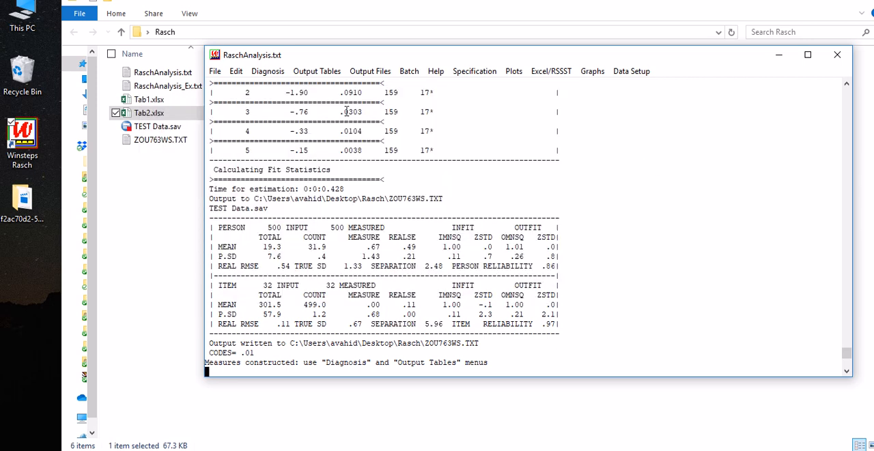
Step: Produce output table 10, ITEM (column): fit order, and reposition its Notepad window
{"action": "left_click", "coordinate": [317, 71]}
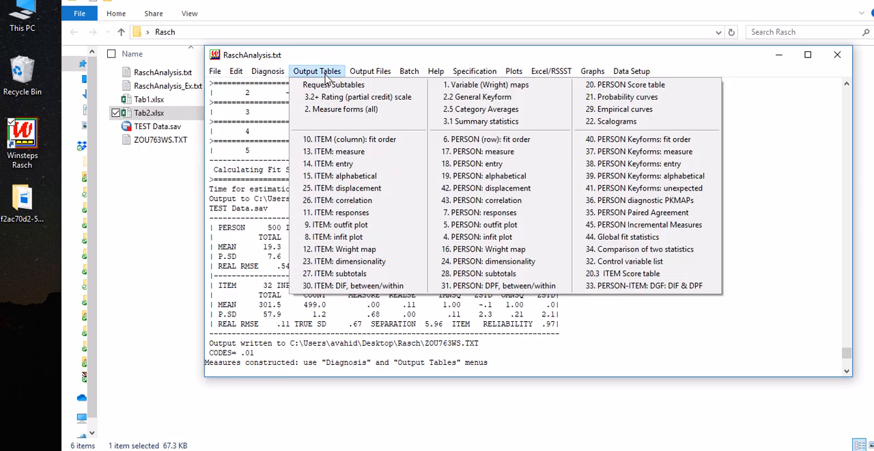
{"action": "left_click", "coordinate": [377, 146]}
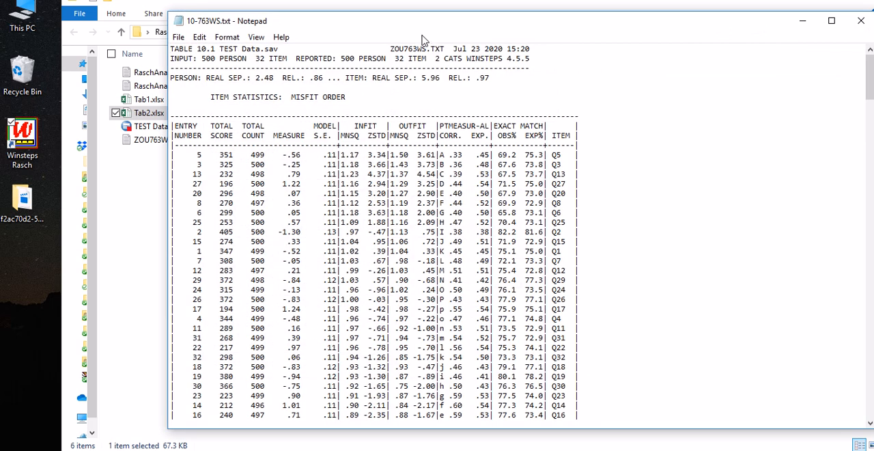
{"action": "left_click_drag", "start_coordinate": [432, 26], "coordinate": [417, 16]}
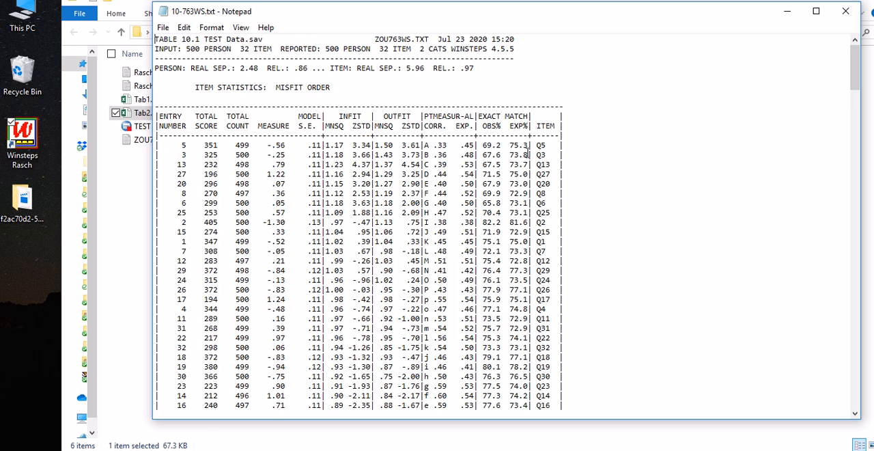
Step: Examine the infit and outfit columns of the item misfit-order table, dismissing the restart notification
{"action": "mouse_move", "coordinate": [537, 145]}
{"action": "left_mouse_down"}
{"action": "mouse_move", "coordinate": [549, 146]}
{"action": "mouse_move", "coordinate": [535, 155]}
{"action": "left_mouse_up"}
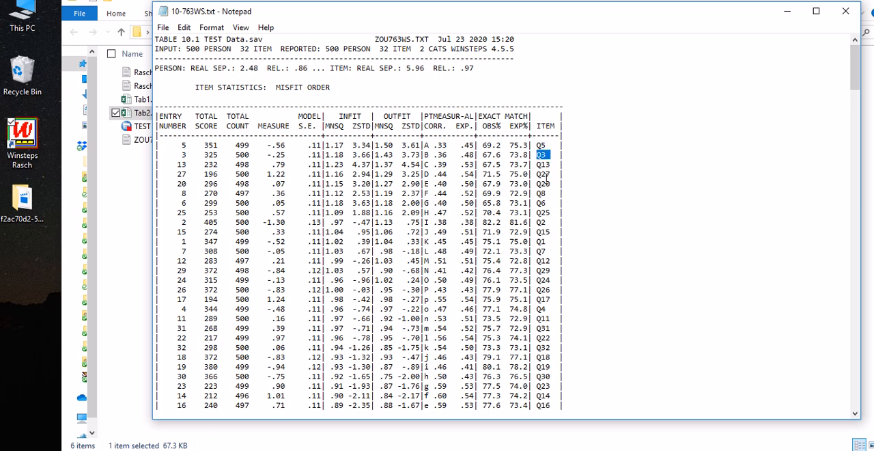
{"action": "left_click", "coordinate": [339, 117]}
{"action": "left_click_drag", "start_coordinate": [338, 118], "coordinate": [363, 116]}
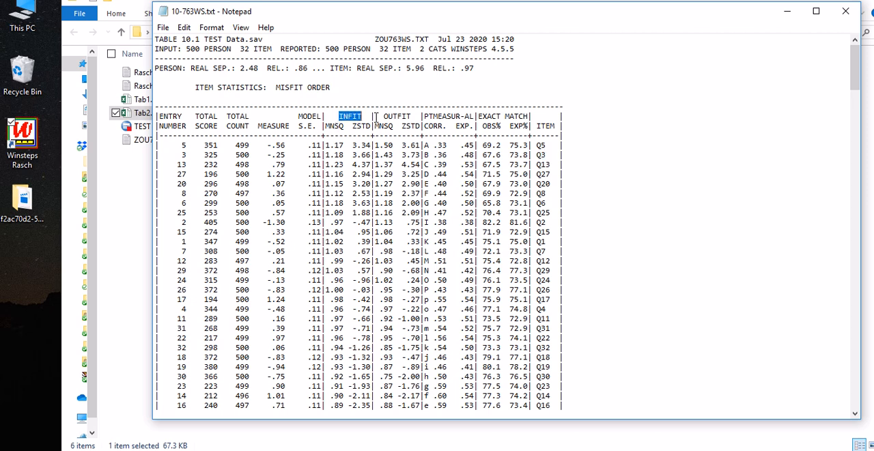
{"action": "left_click", "coordinate": [339, 117]}
{"action": "double_click", "coordinate": [398, 116]}
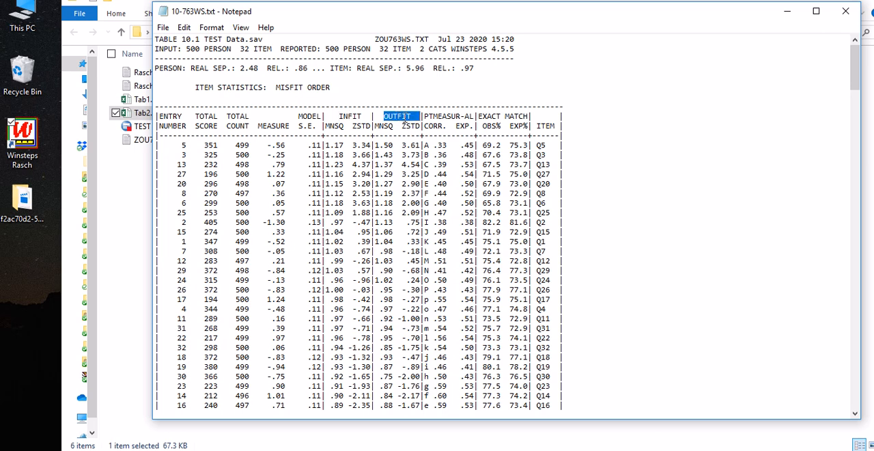
{"action": "left_click", "coordinate": [350, 116]}
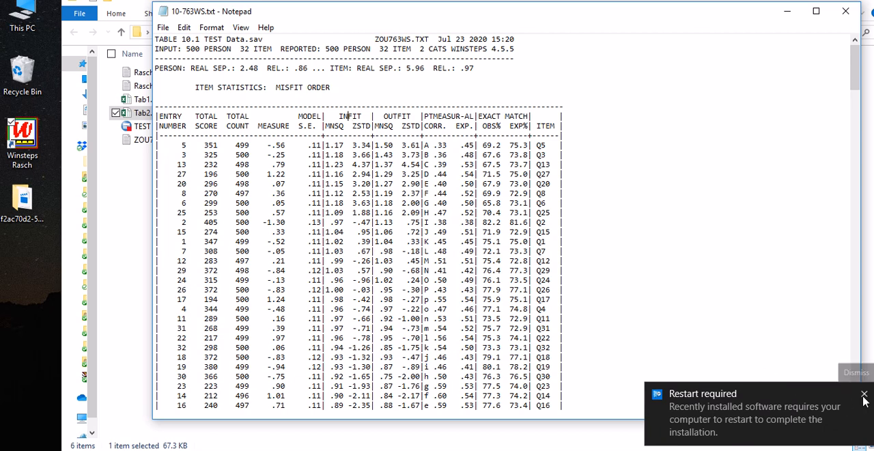
{"action": "left_click", "coordinate": [864, 394]}
{"action": "double_click", "coordinate": [395, 118]}
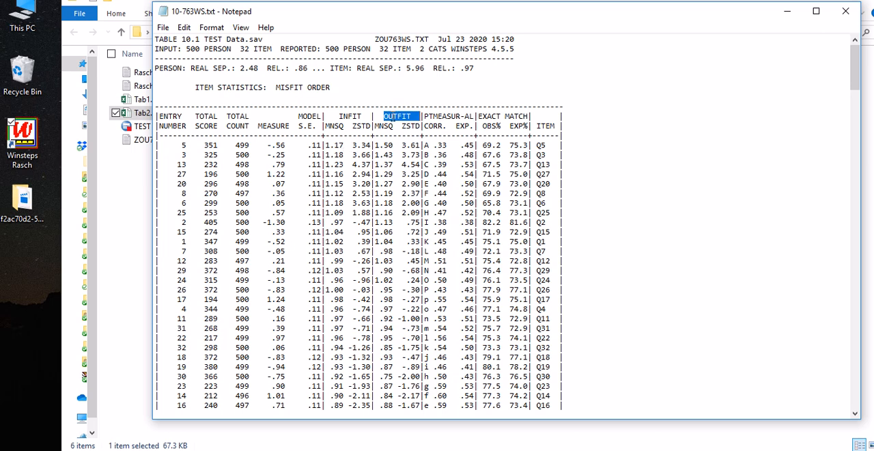
{"action": "left_click", "coordinate": [394, 147]}
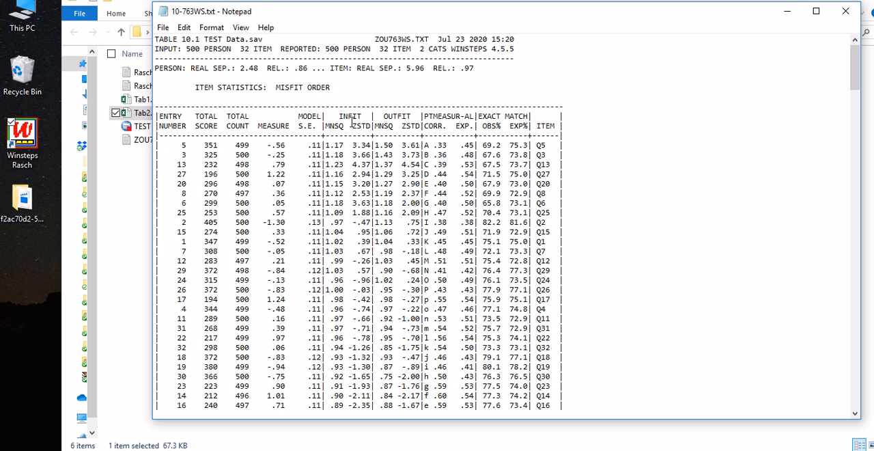
Step: Compare the infit MNSQ values across the item table, from Q5 in the first row to Q10 in the last
{"action": "double_click", "coordinate": [333, 126]}
{"action": "left_click_drag", "start_coordinate": [326, 145], "coordinate": [345, 145]}
{"action": "scroll", "coordinate": [358, 164], "scroll_direction": "down", "scroll_amount": 6}
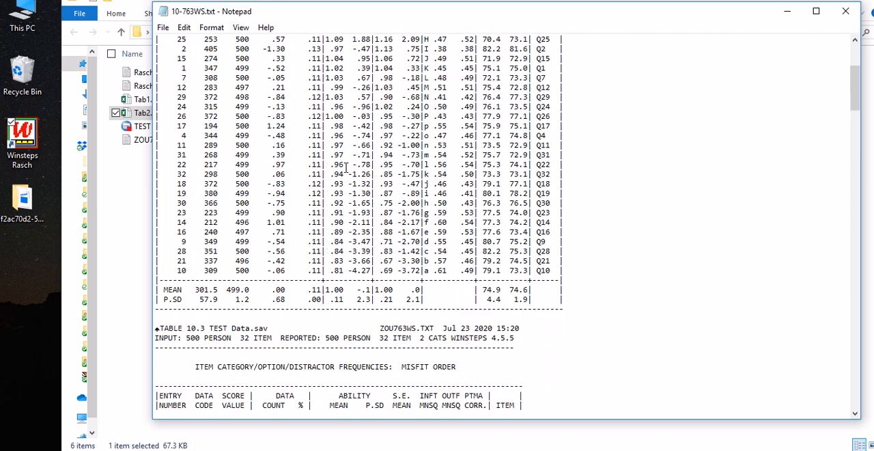
{"action": "left_click_drag", "start_coordinate": [345, 271], "coordinate": [331, 271]}
{"action": "scroll", "coordinate": [357, 262], "scroll_direction": "up", "scroll_amount": 5}
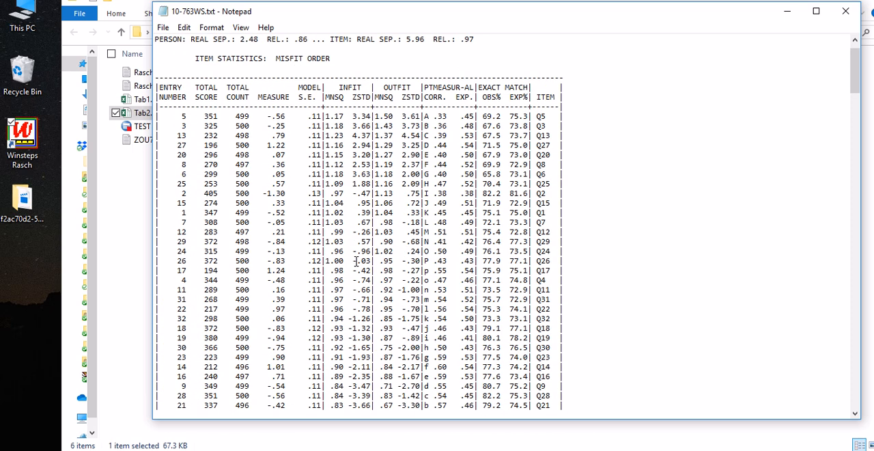
{"action": "scroll", "coordinate": [417, 164], "scroll_direction": "down", "scroll_amount": 1}
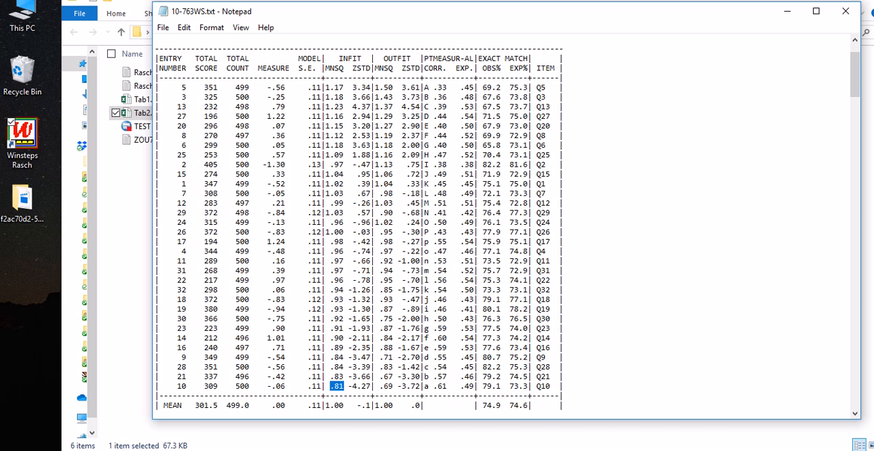
Step: Outline the outfit MNSQ values on screen with rectangles: green for Q5, Q3 and Q13, blue for Q27 and Q20
{"action": "left_click", "coordinate": [557, 450]}
{"action": "left_click", "coordinate": [743, 436]}
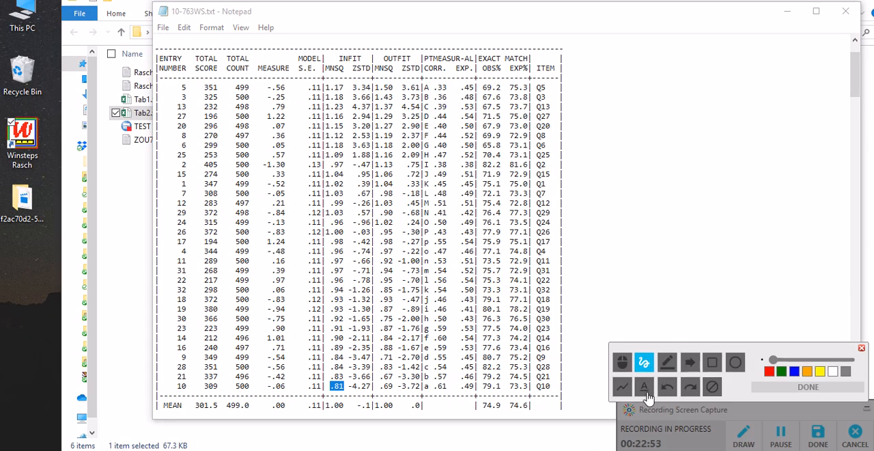
{"action": "left_click", "coordinate": [712, 362]}
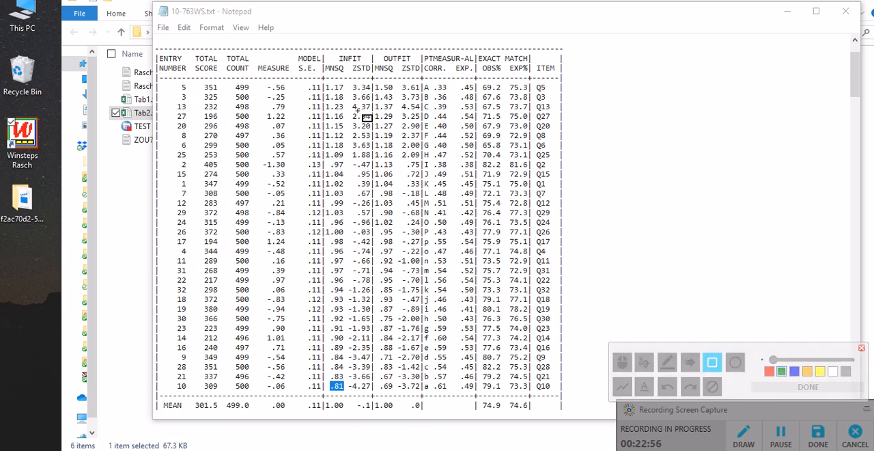
{"action": "mouse_move", "coordinate": [373, 81]}
{"action": "left_mouse_down"}
{"action": "mouse_move", "coordinate": [391, 95]}
{"action": "mouse_move", "coordinate": [397, 130]}
{"action": "left_mouse_up"}
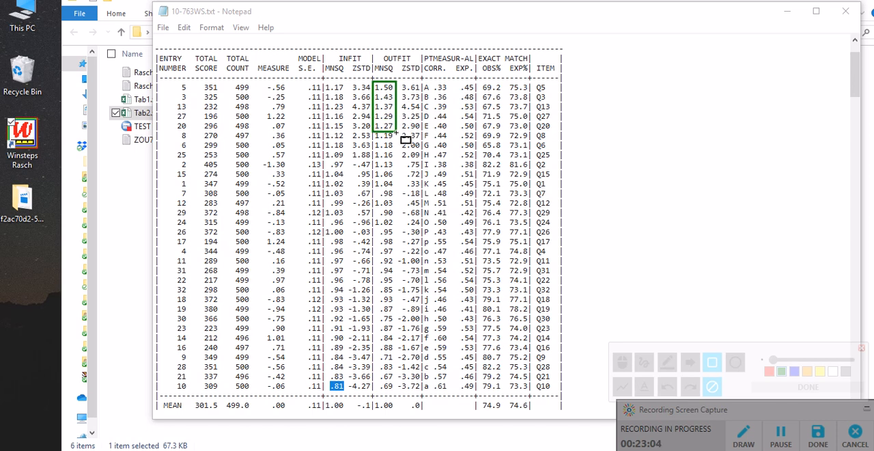
{"action": "left_click_drag", "start_coordinate": [398, 130], "coordinate": [395, 112]}
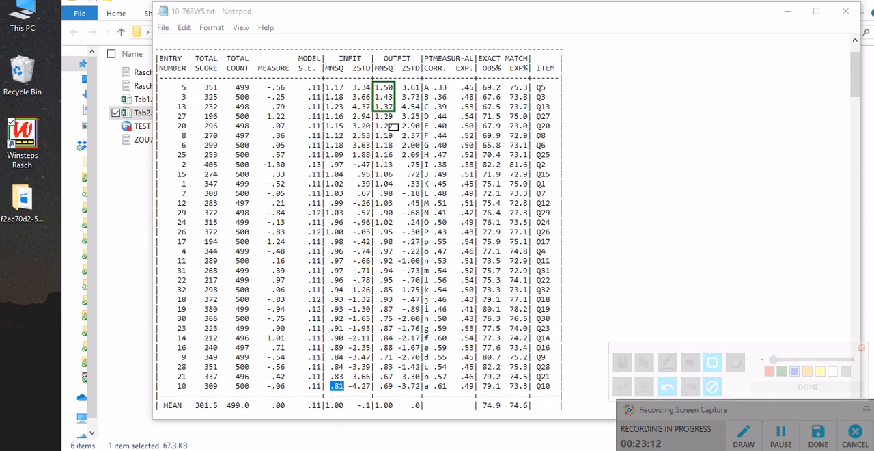
{"action": "left_click_drag", "start_coordinate": [374, 112], "coordinate": [397, 131]}
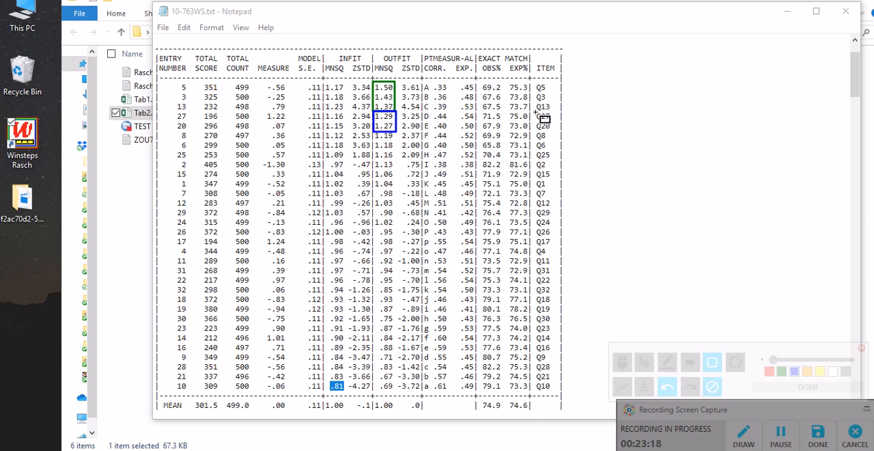
Step: Outline item labels Q27 and Q20 in blue and Q5, Q3 and Q13 in green, and clear all on-screen rectangles
{"action": "mouse_move", "coordinate": [536, 113]}
{"action": "left_mouse_down"}
{"action": "mouse_move", "coordinate": [560, 141]}
{"action": "mouse_move", "coordinate": [551, 131]}
{"action": "left_mouse_up"}
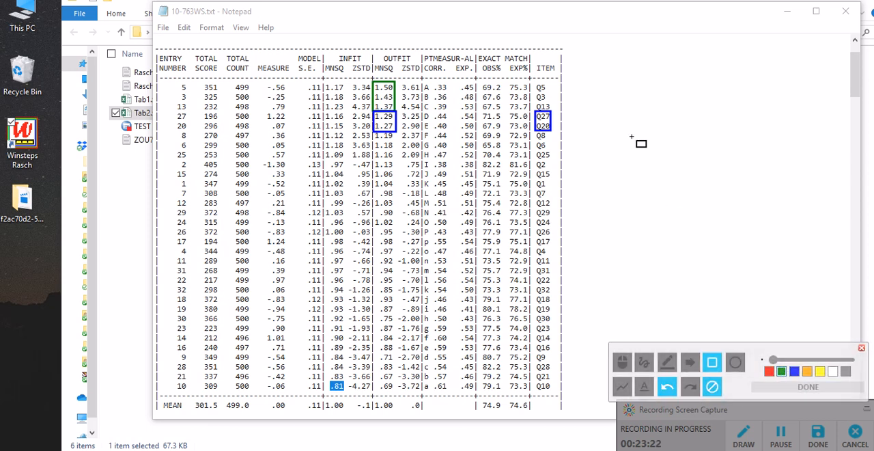
{"action": "left_click_drag", "start_coordinate": [533, 82], "coordinate": [555, 112]}
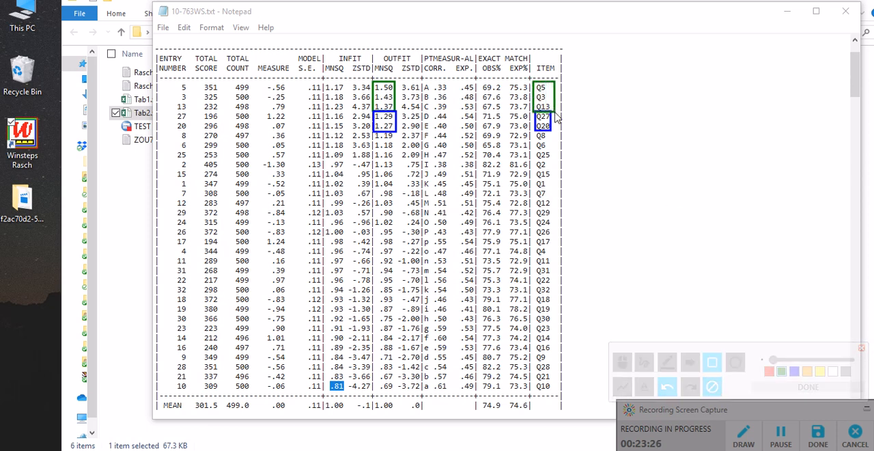
{"action": "left_click", "coordinate": [621, 362]}
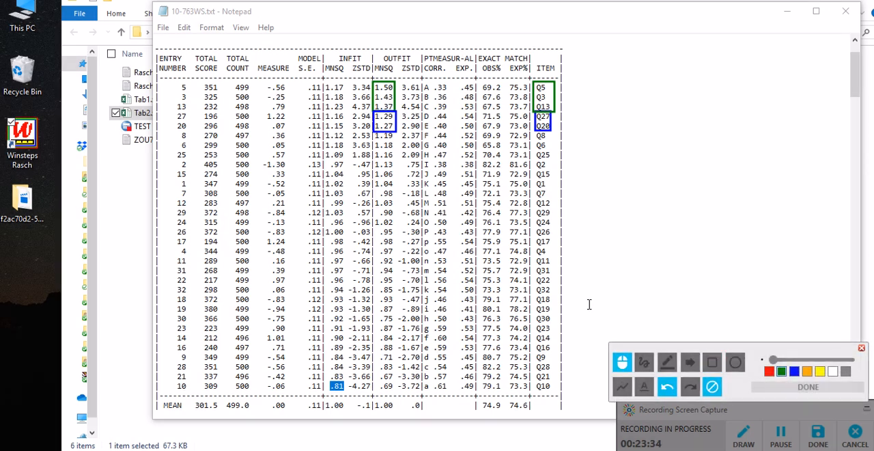
{"action": "left_click", "coordinate": [708, 393]}
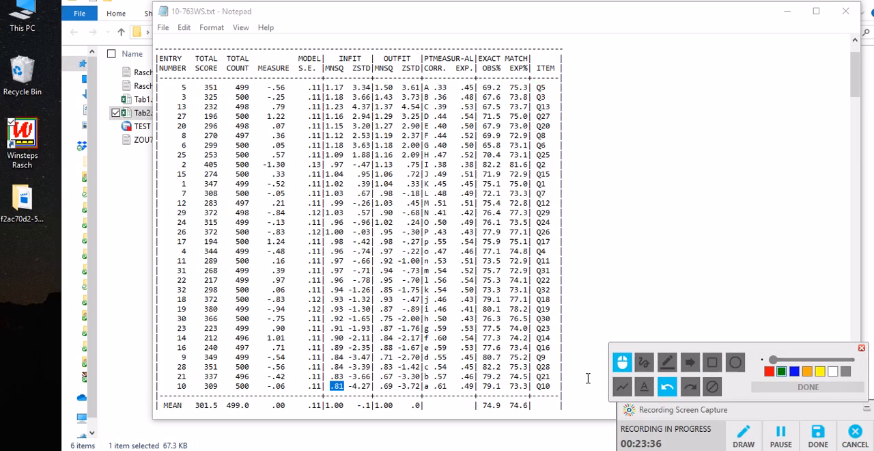
Step: Examine the item category frequencies in Table 10.3 and the most misfitting response strings in Table 10.4
{"action": "scroll", "coordinate": [555, 261], "scroll_direction": "down", "scroll_amount": 2}
{"action": "scroll", "coordinate": [554, 262], "scroll_direction": "down", "scroll_amount": 20}
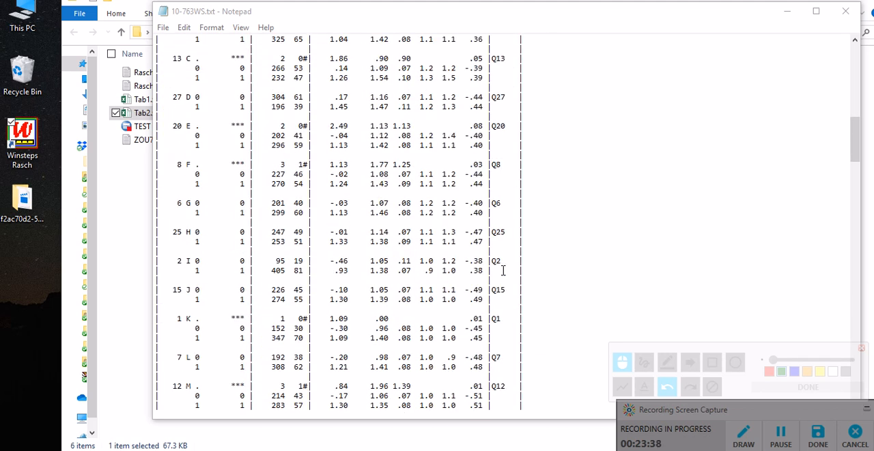
{"action": "scroll", "coordinate": [502, 275], "scroll_direction": "down", "scroll_amount": 20}
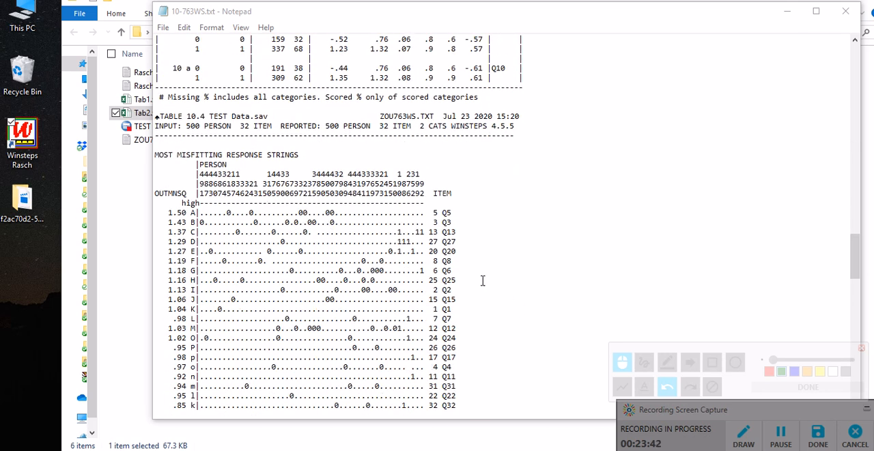
{"action": "scroll", "coordinate": [198, 118], "scroll_direction": "down", "scroll_amount": 1}
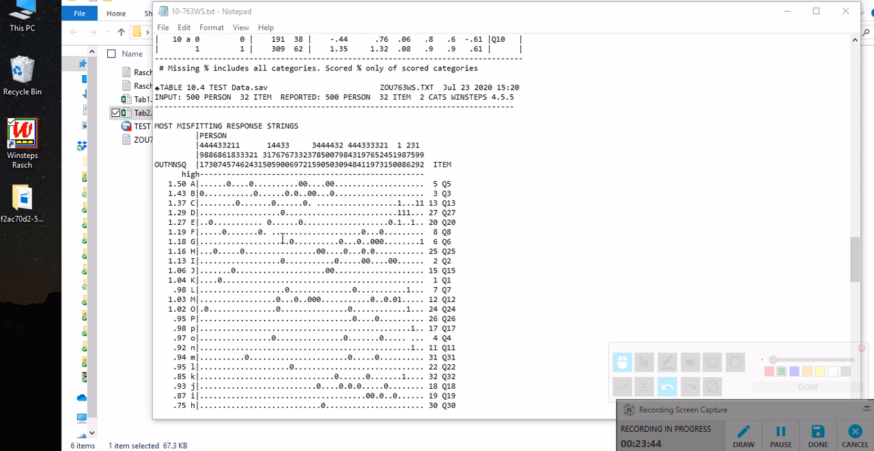
Step: Highlight the heading MOST MISFITTING RESPONSE STRINGS in Table 10.4, below the item category frequencies
{"action": "scroll", "coordinate": [299, 250], "scroll_direction": "down", "scroll_amount": 1}
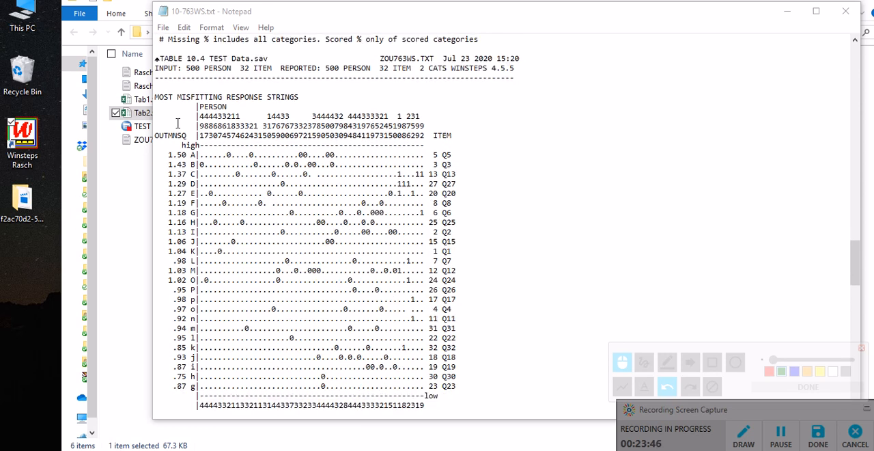
{"action": "left_click_drag", "start_coordinate": [157, 97], "coordinate": [184, 97]}
{"action": "scroll", "coordinate": [359, 289], "scroll_direction": "down", "scroll_amount": 20}
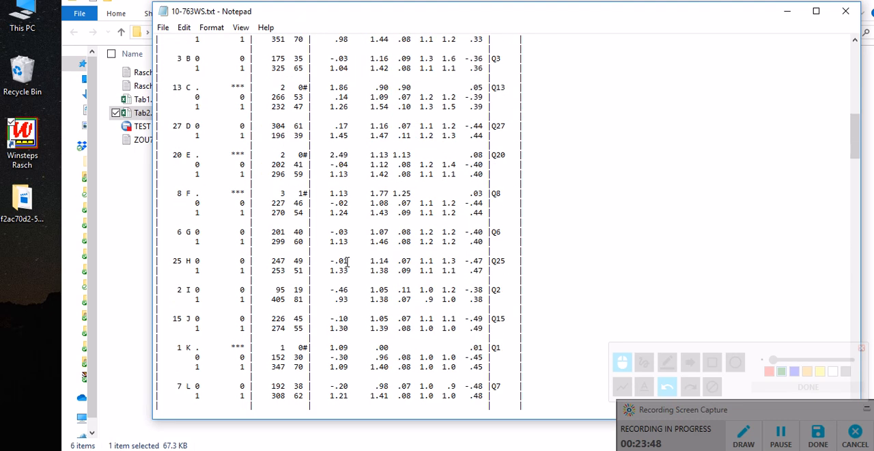
{"action": "scroll", "coordinate": [359, 255], "scroll_direction": "down", "scroll_amount": 10}
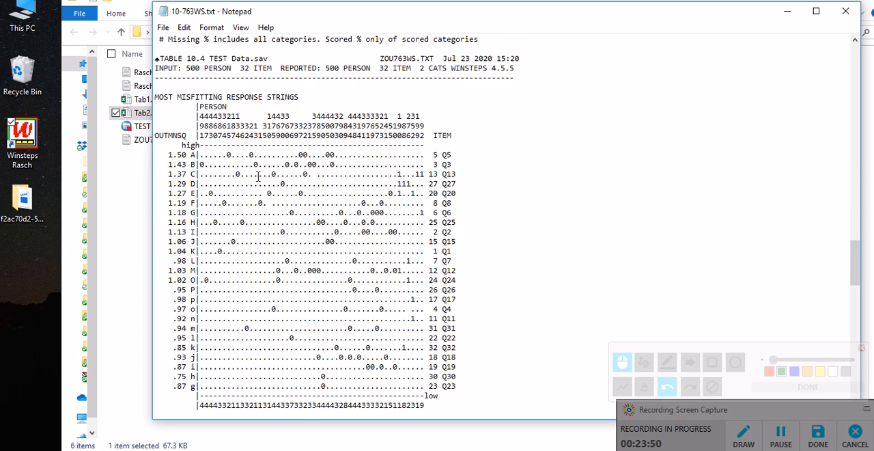
{"action": "left_click_drag", "start_coordinate": [155, 97], "coordinate": [299, 96]}
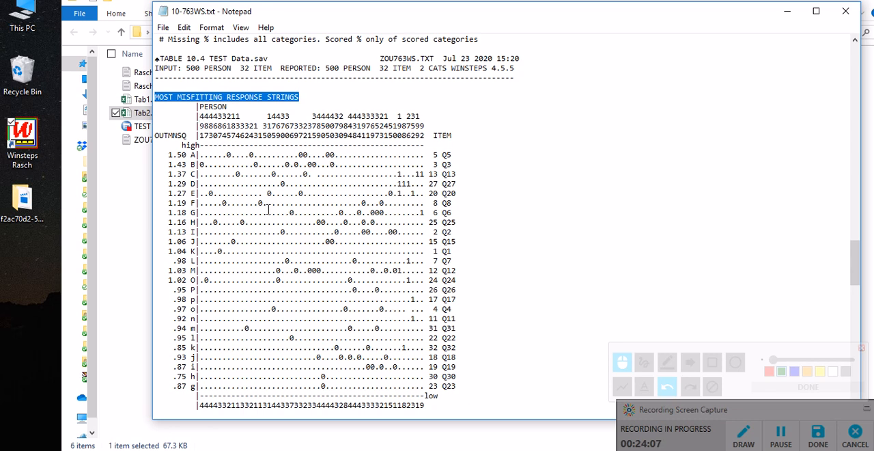
Step: Outline the first person's vertically printed entry number above the Table 10.4 response strings with a green rectangle
{"action": "left_click", "coordinate": [782, 371]}
{"action": "left_click", "coordinate": [712, 362]}
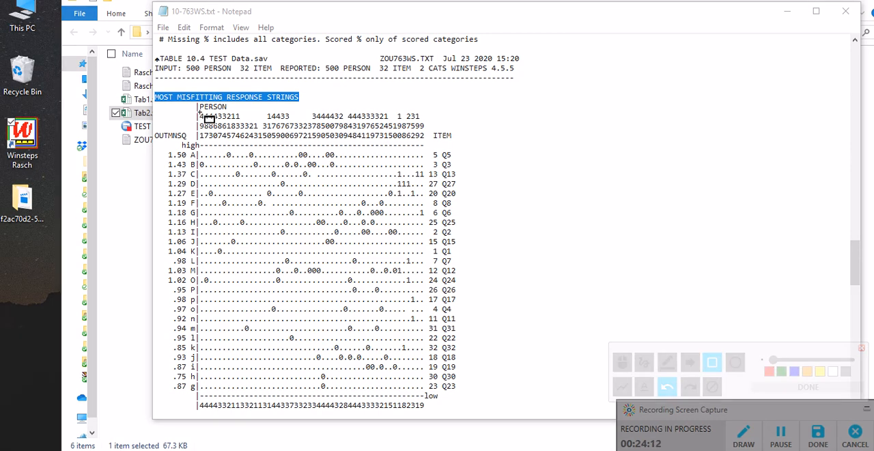
{"action": "left_click_drag", "start_coordinate": [199, 110], "coordinate": [206, 145]}
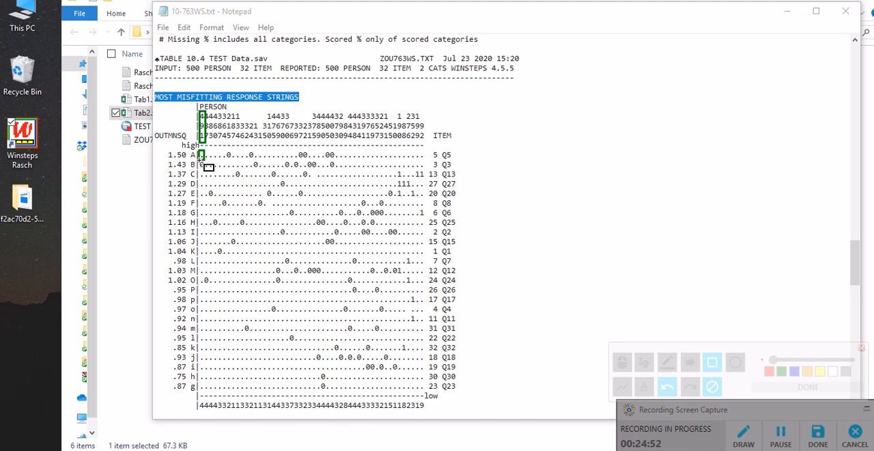
Step: Outline the first person's 0 response to item Q3 in green, and clear all on-screen rectangles
{"action": "left_click_drag", "start_coordinate": [201, 159], "coordinate": [204, 172]}
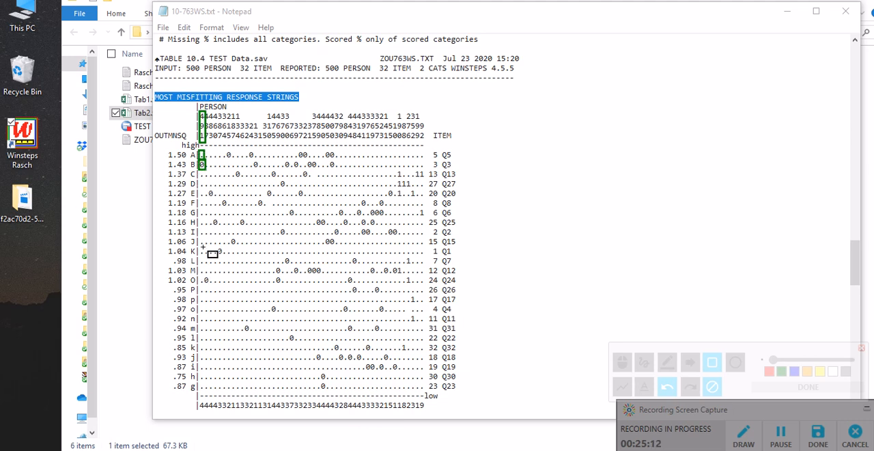
{"action": "left_click", "coordinate": [713, 387]}
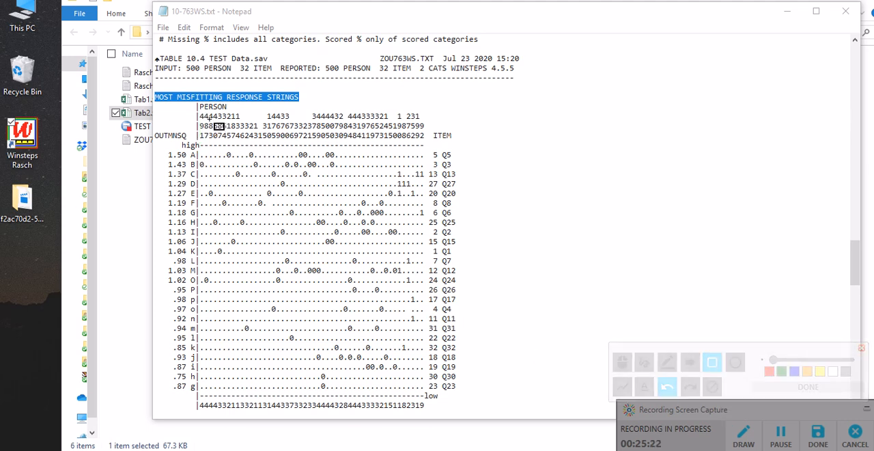
Step: Outline the second person's entry number, the Q20 label, and the person's 0 response and label for Q24; clear the rectangles and close the drawing tools
{"action": "left_click_drag", "start_coordinate": [202, 111], "coordinate": [208, 141]}
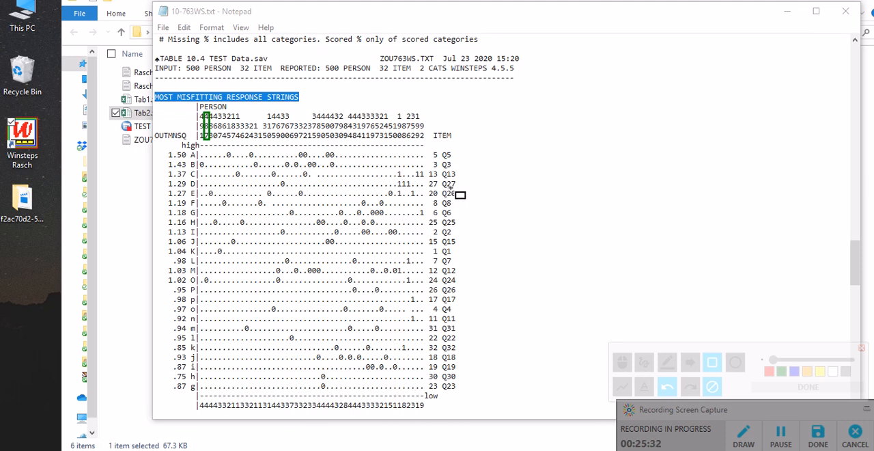
{"action": "mouse_move", "coordinate": [441, 187]}
{"action": "left_mouse_down"}
{"action": "mouse_move", "coordinate": [446, 198]}
{"action": "mouse_move", "coordinate": [461, 201]}
{"action": "left_mouse_up"}
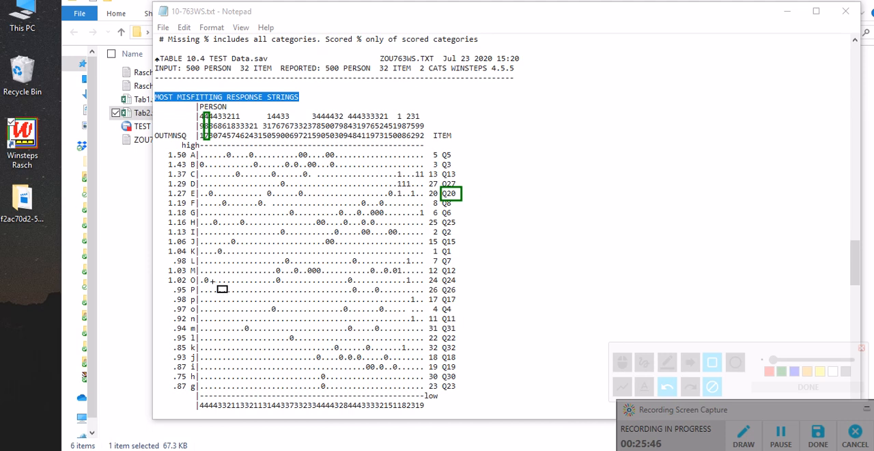
{"action": "left_click_drag", "start_coordinate": [204, 275], "coordinate": [210, 286]}
{"action": "left_click_drag", "start_coordinate": [427, 275], "coordinate": [458, 285]}
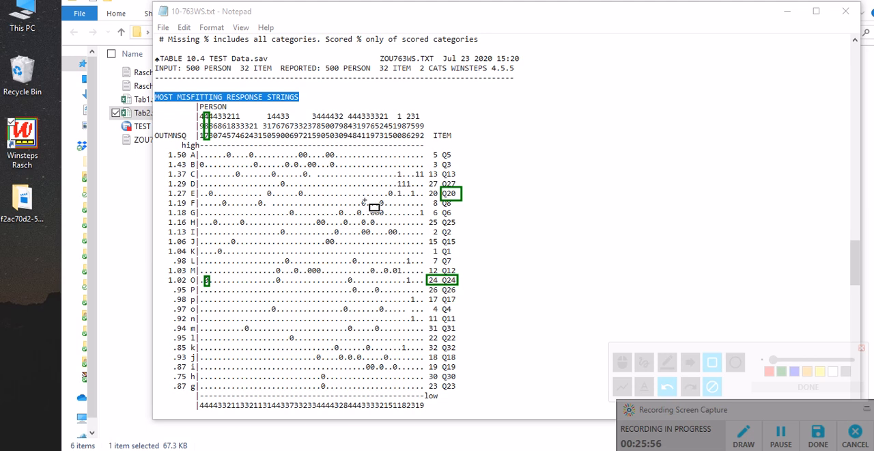
{"action": "left_click", "coordinate": [712, 386]}
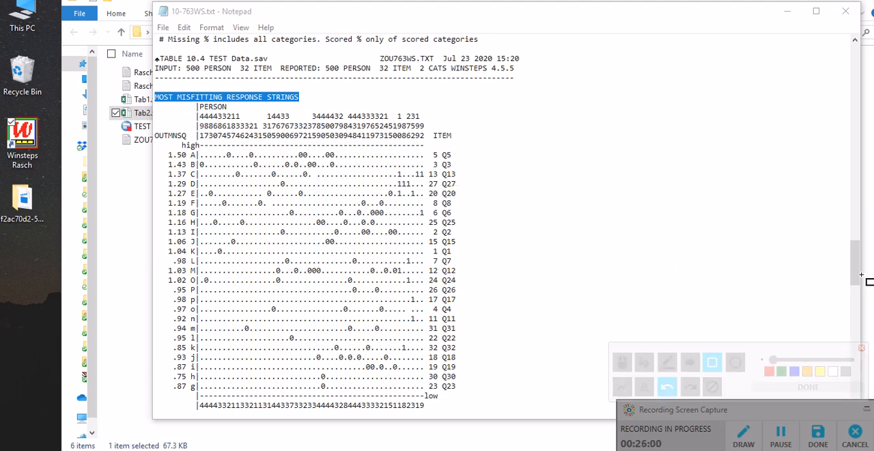
{"action": "left_click", "coordinate": [861, 347]}
Step: Examine the most unexpected responses in the person-by-item matrix of Table 10.5 and the list in Table 10.6
{"action": "scroll", "coordinate": [845, 280], "scroll_direction": "down", "scroll_amount": 7}
{"action": "scroll", "coordinate": [773, 273], "scroll_direction": "down", "scroll_amount": 5}
{"action": "scroll", "coordinate": [766, 281], "scroll_direction": "down", "scroll_amount": 8}
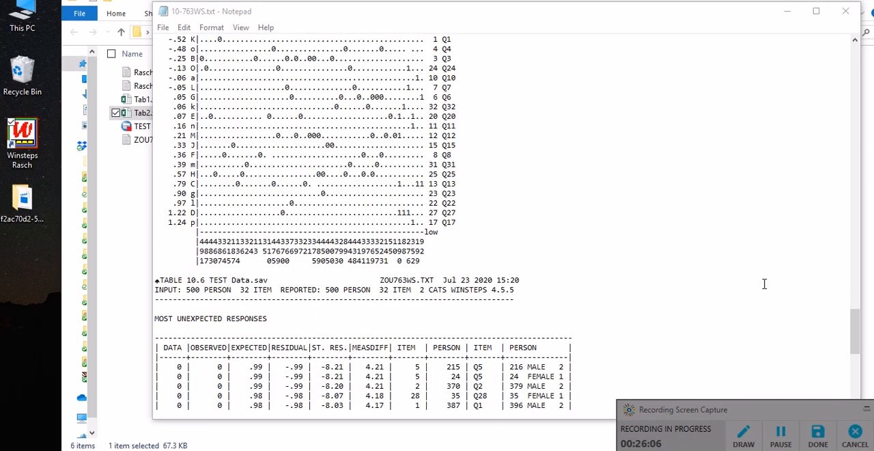
{"action": "scroll", "coordinate": [764, 285], "scroll_direction": "down", "scroll_amount": 6}
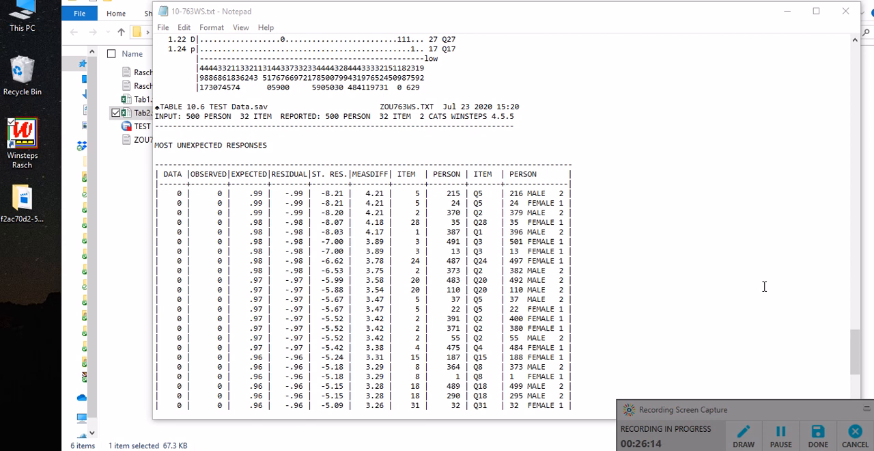
{"action": "scroll", "coordinate": [761, 278], "scroll_direction": "down", "scroll_amount": 1}
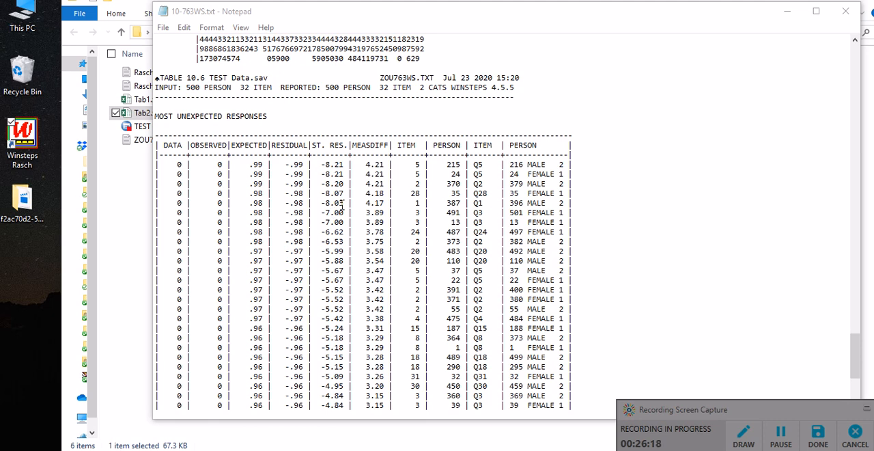
{"action": "scroll", "coordinate": [342, 205], "scroll_direction": "up", "scroll_amount": 5}
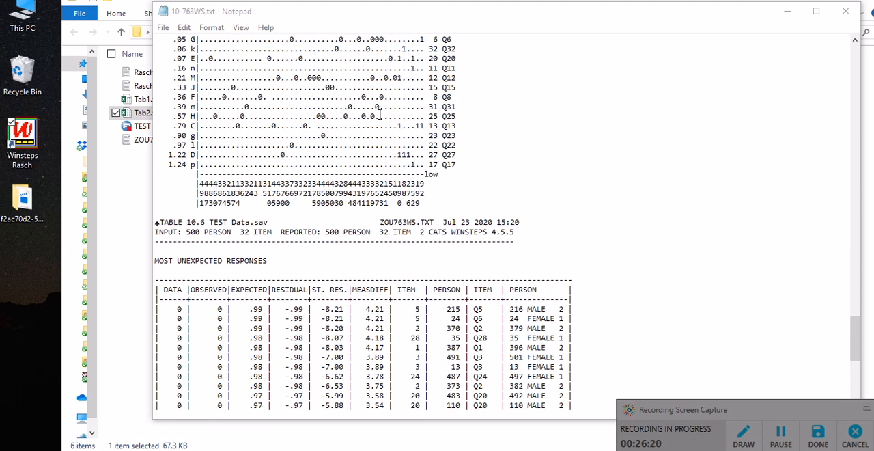
{"action": "scroll", "coordinate": [399, 177], "scroll_direction": "up", "scroll_amount": 8}
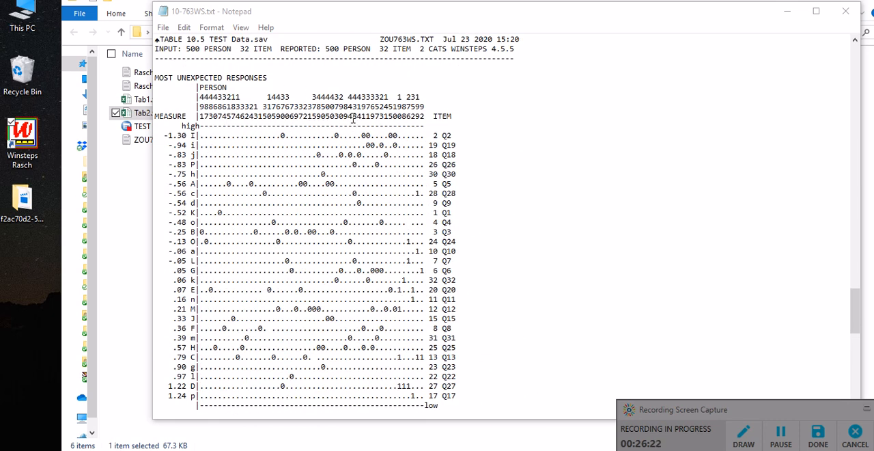
{"action": "scroll", "coordinate": [327, 357], "scroll_direction": "down", "scroll_amount": 1}
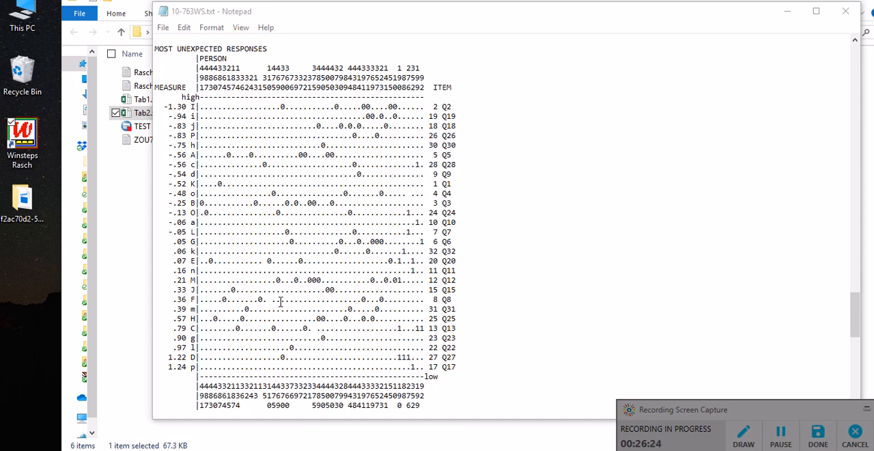
{"action": "scroll", "coordinate": [280, 301], "scroll_direction": "down", "scroll_amount": 2}
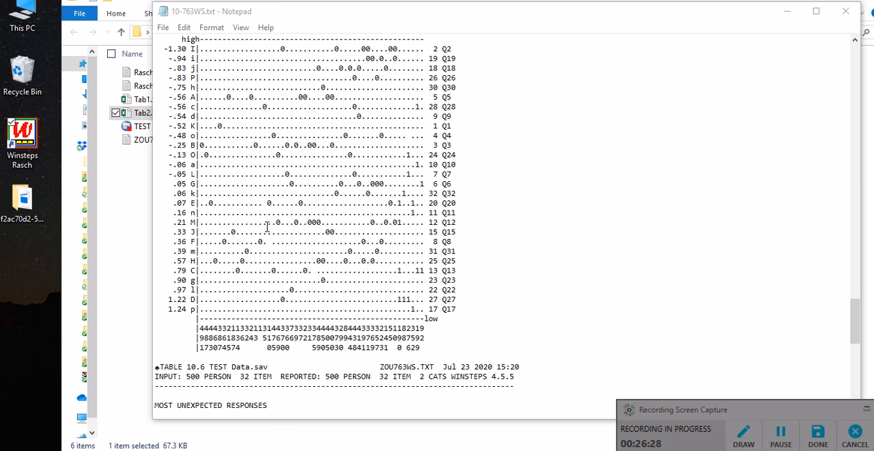
{"action": "scroll", "coordinate": [267, 231], "scroll_direction": "down", "scroll_amount": 11}
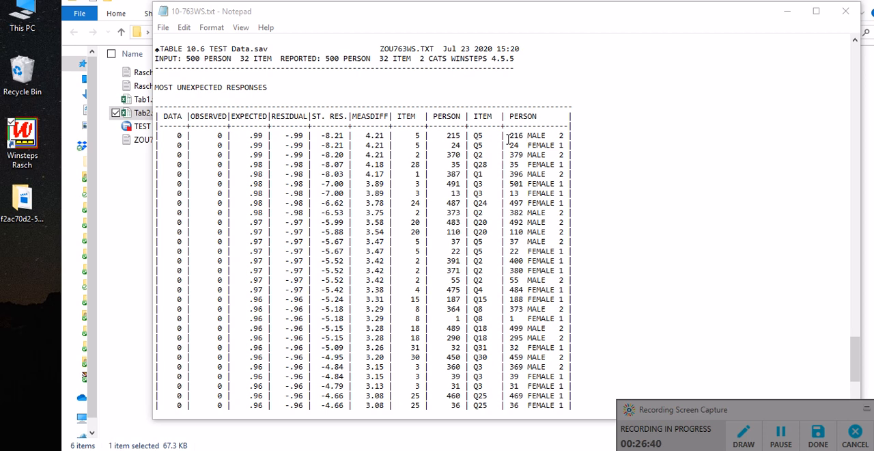
{"action": "scroll", "coordinate": [527, 133], "scroll_direction": "up", "scroll_amount": 12}
{"action": "scroll", "coordinate": [519, 205], "scroll_direction": "down", "scroll_amount": 1}
{"action": "scroll", "coordinate": [504, 201], "scroll_direction": "down", "scroll_amount": 12}
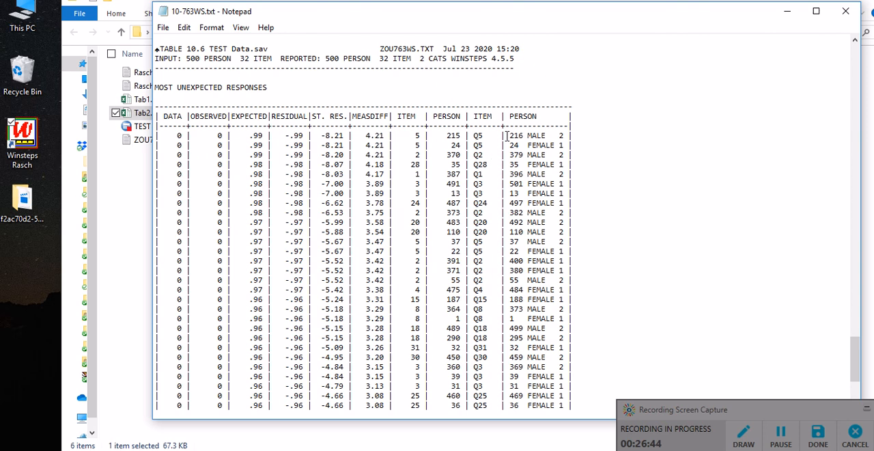
Step: Highlight the person, item, observed and expected entries in the first two rows of Table 10.6
{"action": "left_click_drag", "start_coordinate": [509, 135], "coordinate": [525, 135]}
{"action": "left_click_drag", "start_coordinate": [489, 135], "coordinate": [473, 136]}
{"action": "double_click", "coordinate": [218, 135]}
{"action": "left_click_drag", "start_coordinate": [249, 136], "coordinate": [265, 136]}
{"action": "double_click", "coordinate": [220, 135]}
{"action": "double_click", "coordinate": [515, 145]}
{"action": "double_click", "coordinate": [219, 144]}
{"action": "double_click", "coordinate": [478, 145]}
{"action": "double_click", "coordinate": [254, 145]}
Step: Examine the remaining unexpected responses in Table 10.6, highlight the repeated Q5 item labels, and close the Table 10 report
{"action": "scroll", "coordinate": [513, 202], "scroll_direction": "down", "scroll_amount": 1}
{"action": "scroll", "coordinate": [513, 209], "scroll_direction": "down", "scroll_amount": 7}
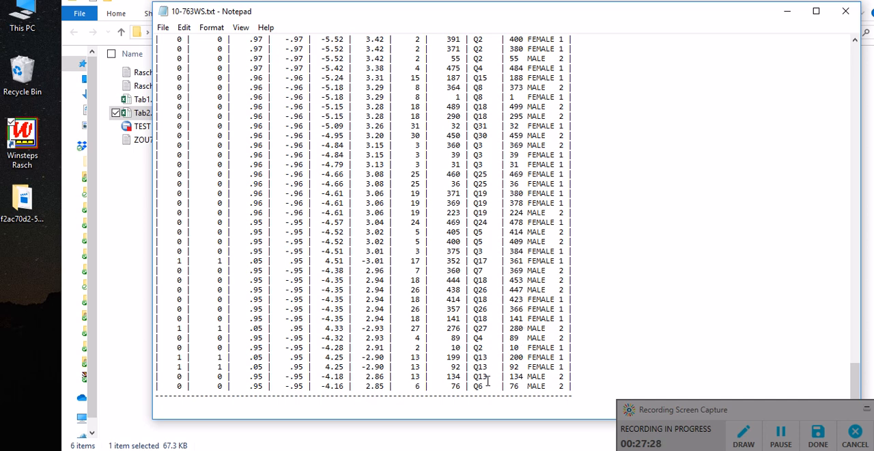
{"action": "double_click", "coordinate": [479, 241]}
{"action": "left_click_drag", "start_coordinate": [480, 232], "coordinate": [475, 231]}
{"action": "scroll", "coordinate": [483, 227], "scroll_direction": "up", "scroll_amount": 3}
{"action": "scroll", "coordinate": [486, 218], "scroll_direction": "up", "scroll_amount": 3}
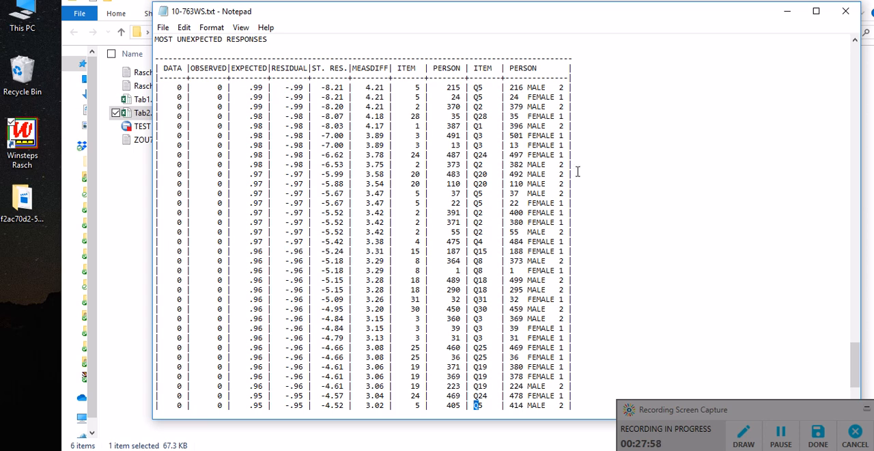
{"action": "left_click", "coordinate": [845, 12]}
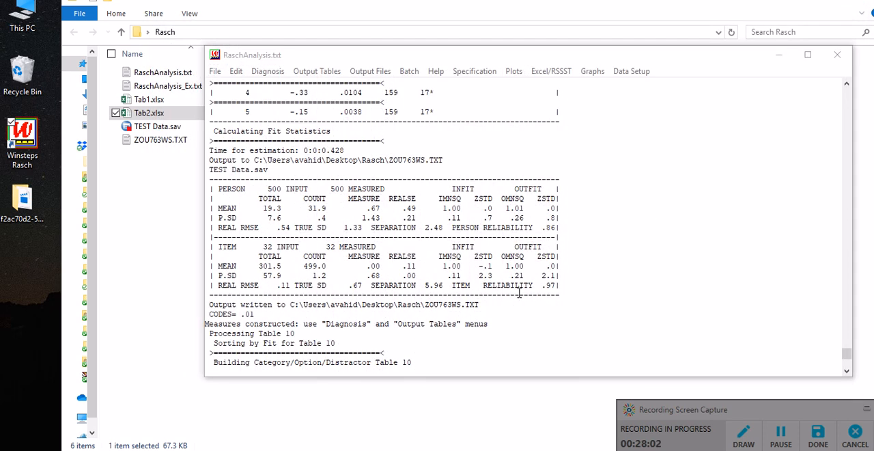
Step: Produce output Table 6, PERSON (row): fit order
{"action": "left_click", "coordinate": [375, 75]}
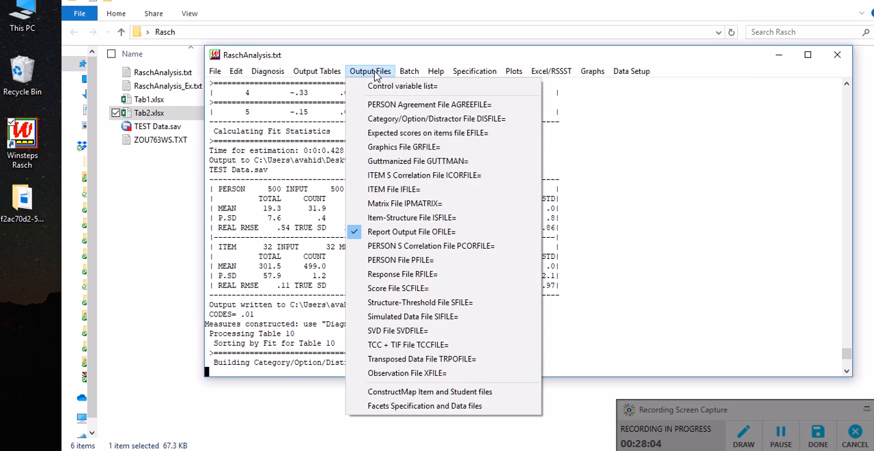
{"action": "mouse_move", "coordinate": [319, 76]}
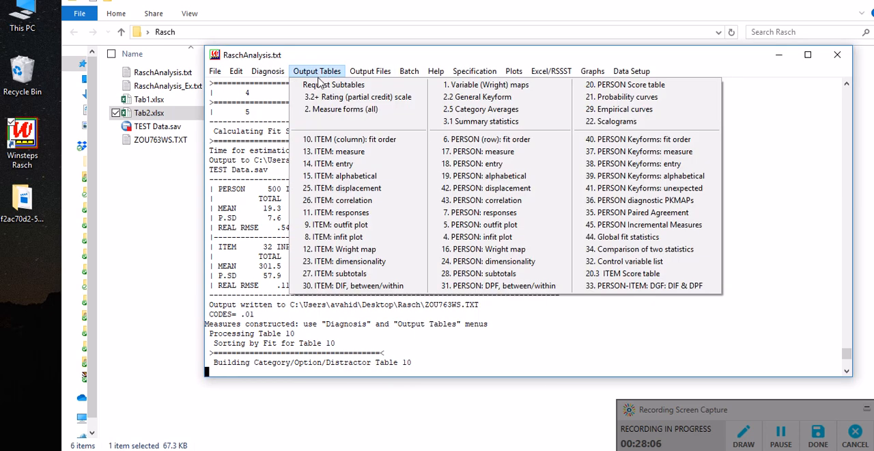
{"action": "left_click", "coordinate": [522, 145]}
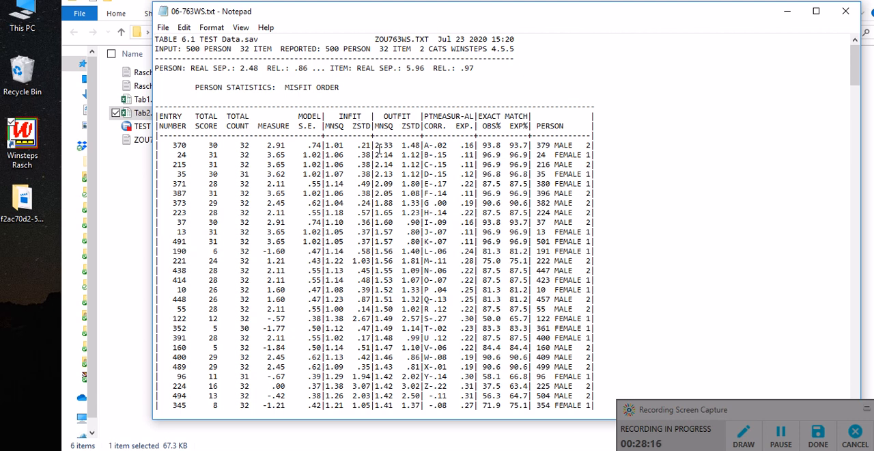
Step: Highlight the largest outfit MNSQ values of the first three persons in Table 6.1, and close the report
{"action": "left_click_drag", "start_coordinate": [375, 146], "coordinate": [393, 164]}
{"action": "scroll", "coordinate": [388, 145], "scroll_direction": "down", "scroll_amount": 1}
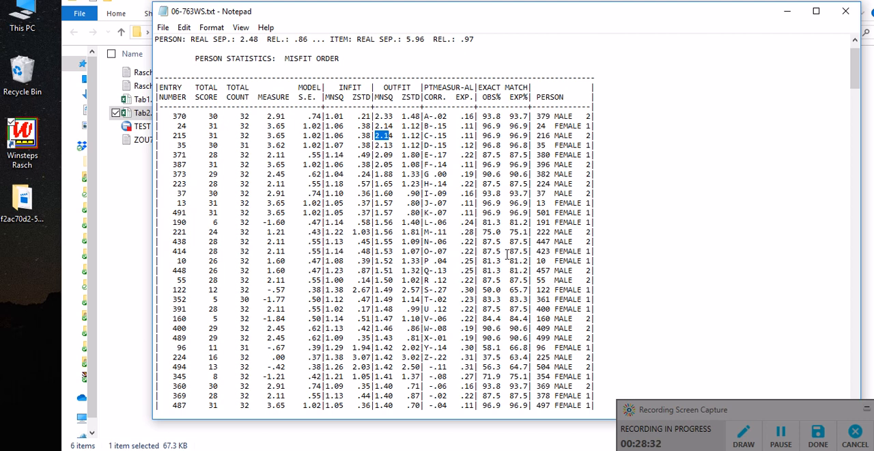
{"action": "scroll", "coordinate": [724, 147], "scroll_direction": "up", "scroll_amount": 1}
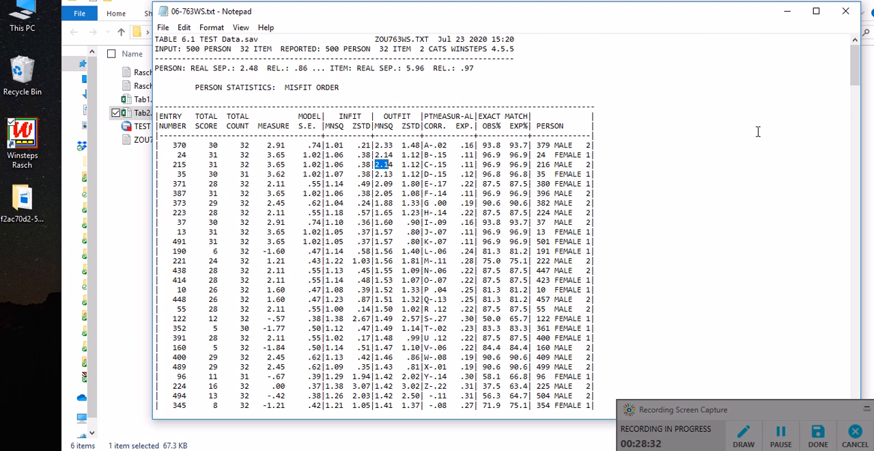
{"action": "left_click", "coordinate": [847, 12]}
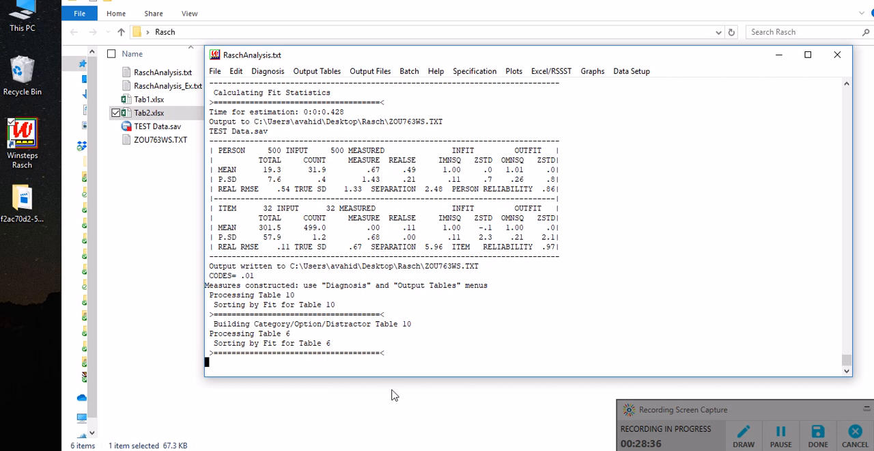
Step: Consult the CHECK list in Word, return to Winsteps, and produce Table 23, ITEM: dimensionality, without the scatterplot of person estimates
{"action": "left_click", "coordinate": [366, 449]}
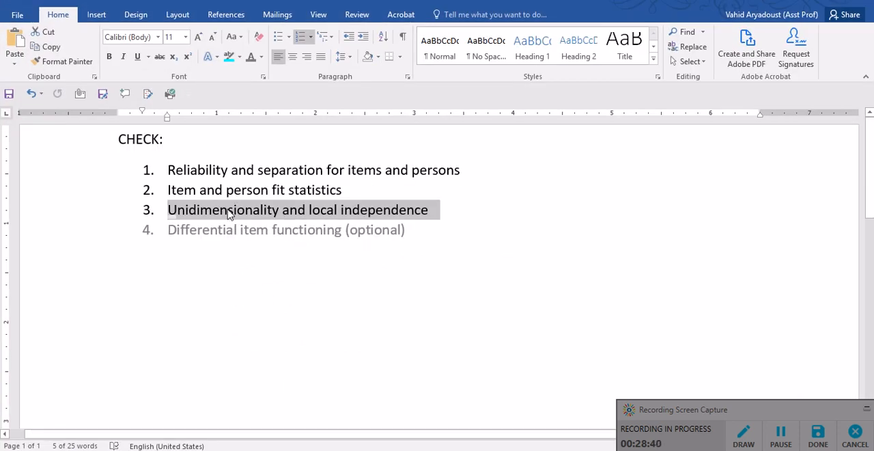
{"action": "left_click", "coordinate": [352, 449]}
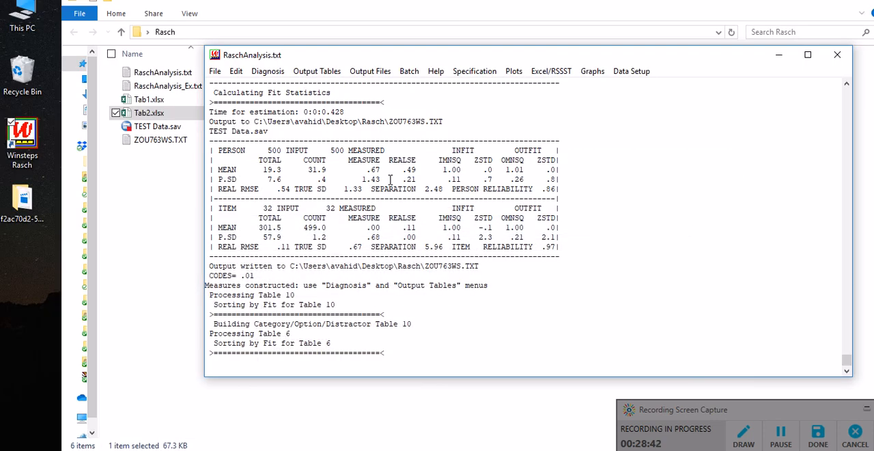
{"action": "right_click", "coordinate": [418, 146]}
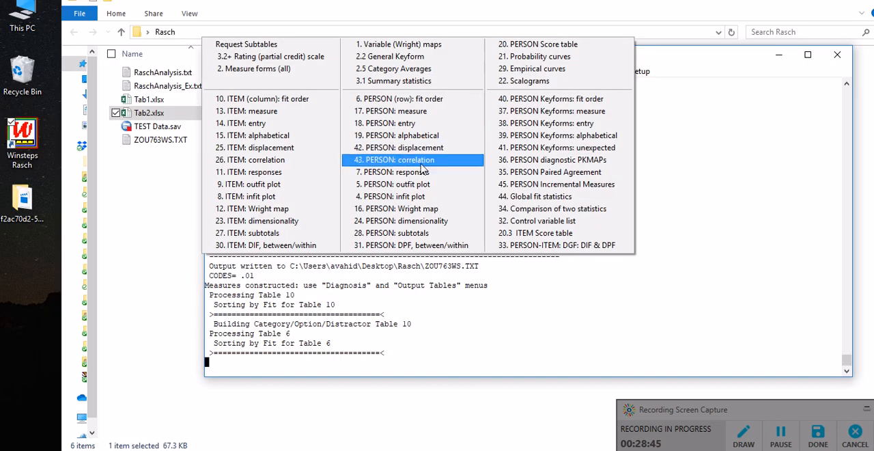
{"action": "left_click", "coordinate": [280, 223]}
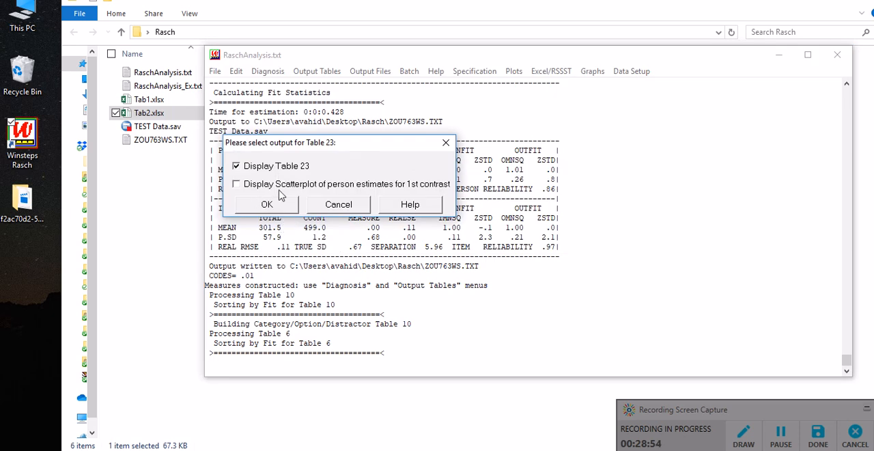
{"action": "left_click", "coordinate": [265, 204]}
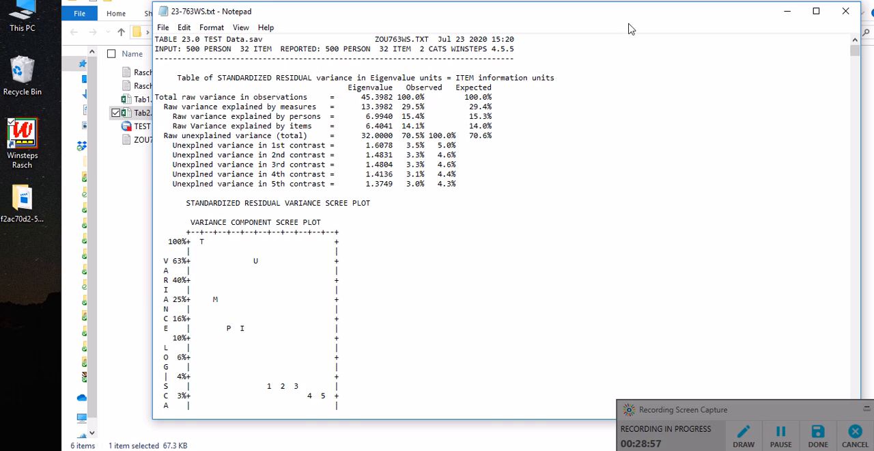
{"action": "mouse_move", "coordinate": [634, 21]}
{"action": "left_mouse_down"}
{"action": "mouse_move", "coordinate": [644, 23]}
{"action": "mouse_move", "coordinate": [627, 27]}
{"action": "left_mouse_up"}
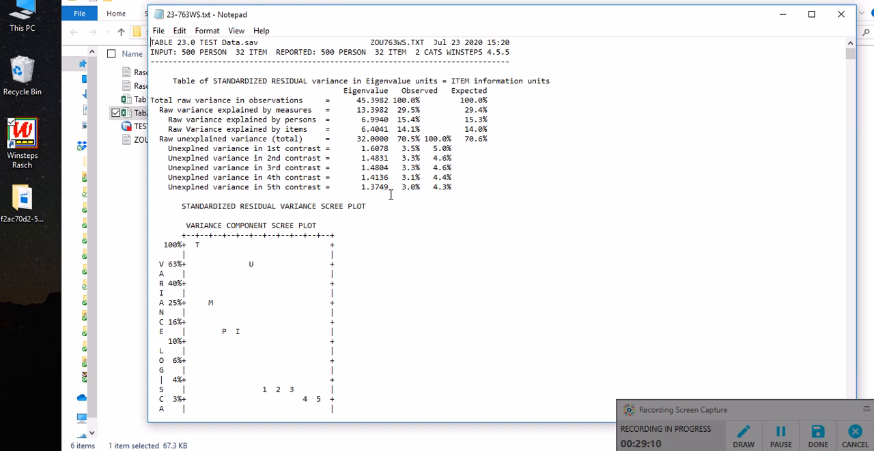
Step: Highlight the eigenvalue and the word "contrast" in the row for unexplained variance in the 1st contrast of Table 23.0
{"action": "left_click_drag", "start_coordinate": [164, 148], "coordinate": [392, 148]}
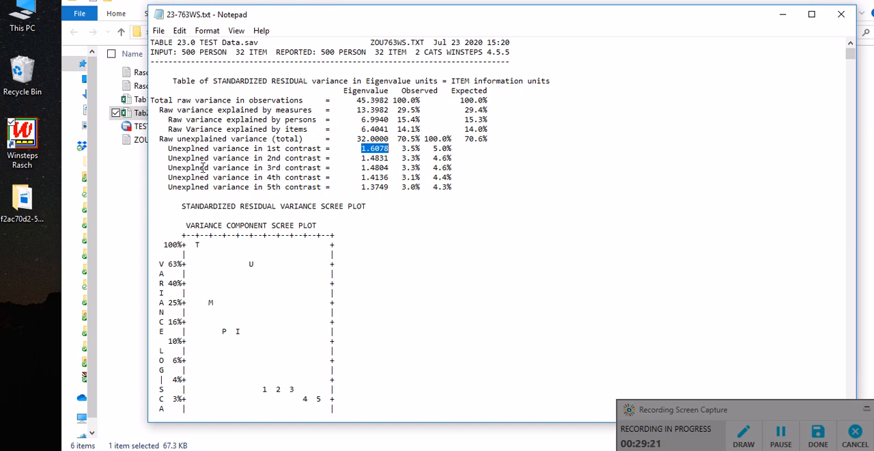
{"action": "left_click_drag", "start_coordinate": [285, 150], "coordinate": [322, 150]}
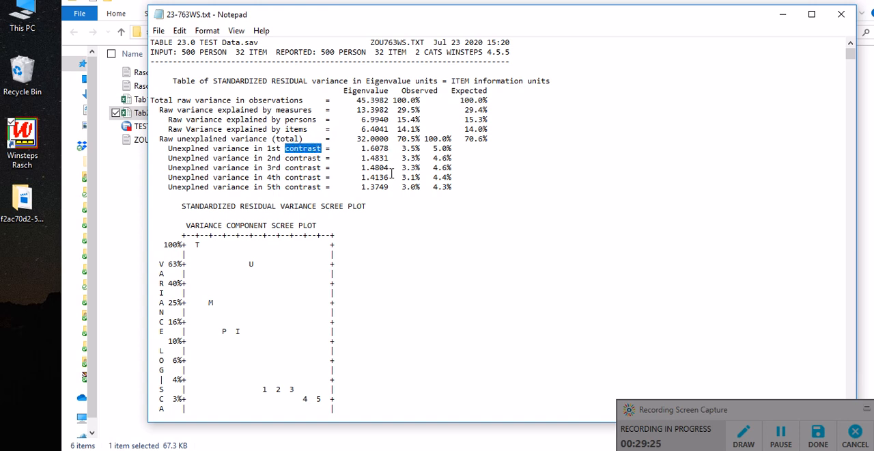
{"action": "left_click", "coordinate": [312, 148]}
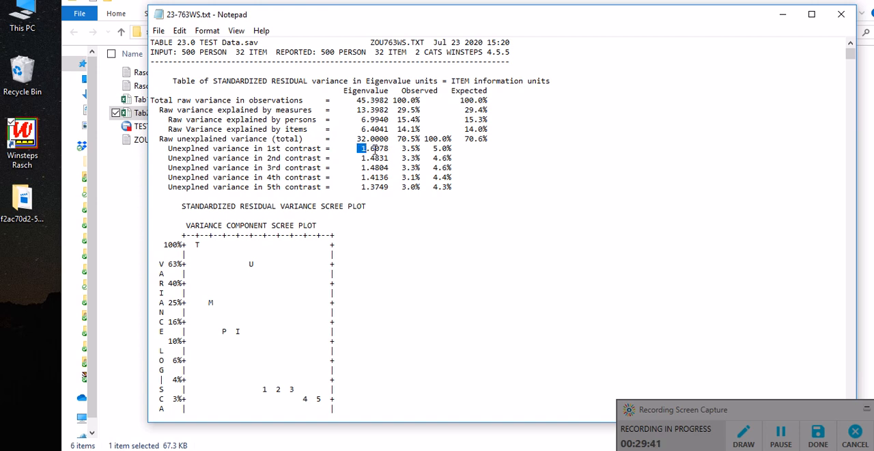
{"action": "left_click_drag", "start_coordinate": [362, 148], "coordinate": [389, 154]}
{"action": "left_click", "coordinate": [375, 150]}
Step: Compare the 1st contrast with the raw variance explained by measures by highlighting the eigenvalues of both rows
{"action": "left_click_drag", "start_coordinate": [320, 151], "coordinate": [285, 151]}
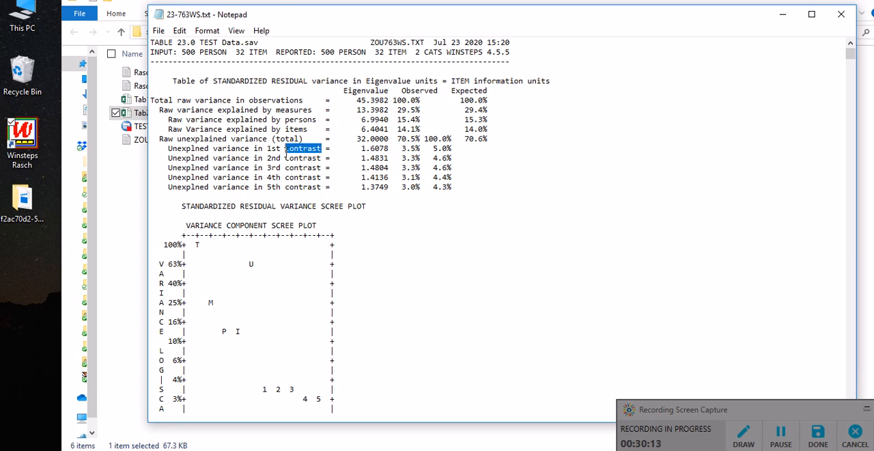
{"action": "left_click_drag", "start_coordinate": [357, 110], "coordinate": [391, 110]}
{"action": "left_click_drag", "start_coordinate": [357, 149], "coordinate": [394, 149]}
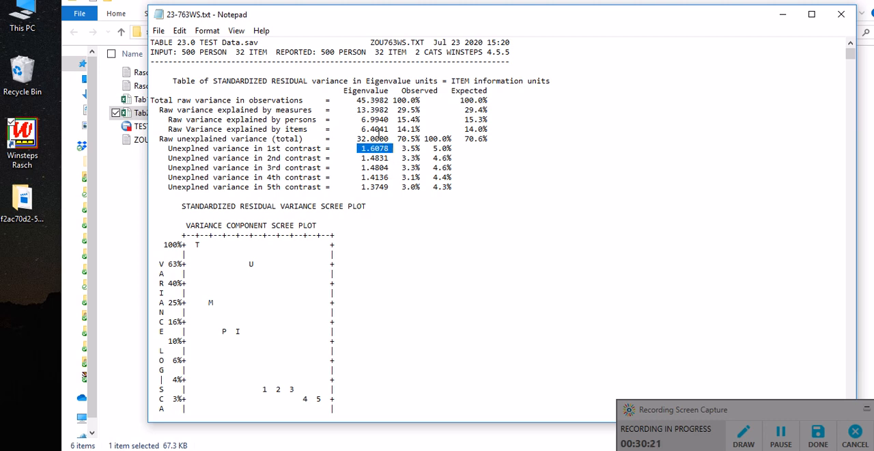
Step: Highlight the eigenvalue of the raw variance explained by measures, and view the contrast 1 plot and the item loadings in Table 23.2
{"action": "left_click_drag", "start_coordinate": [356, 110], "coordinate": [390, 110]}
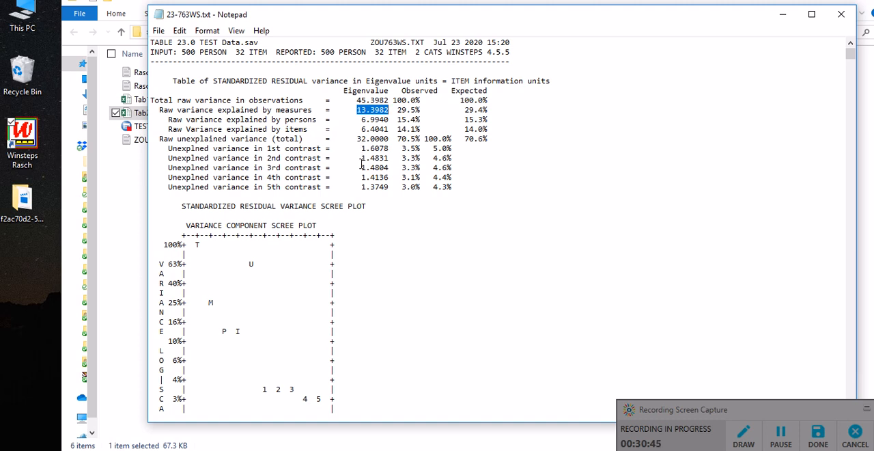
{"action": "scroll", "coordinate": [362, 164], "scroll_direction": "down", "scroll_amount": 9}
{"action": "scroll", "coordinate": [361, 165], "scroll_direction": "down", "scroll_amount": 14}
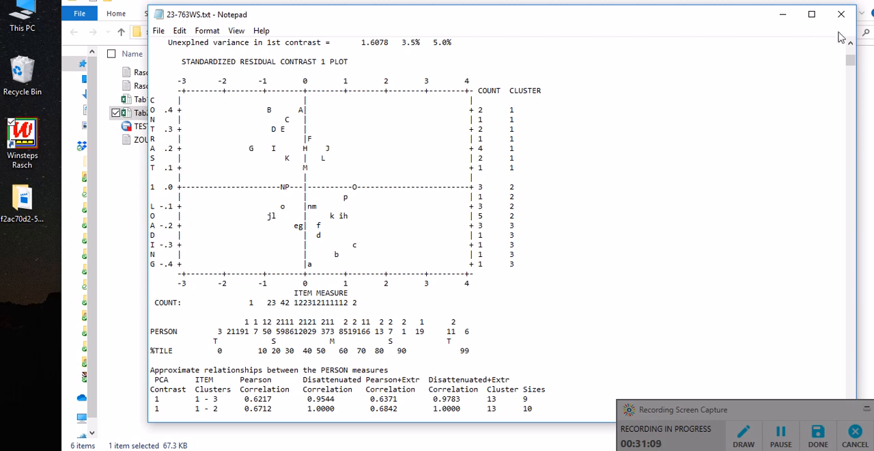
{"action": "scroll", "coordinate": [594, 228], "scroll_direction": "down", "scroll_amount": 13}
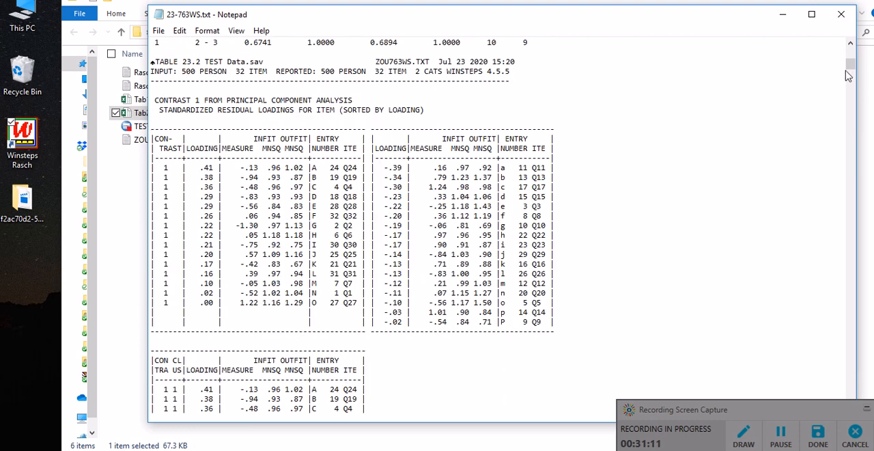
Step: Go to Table 23.99, the largest standardized residual correlations at the end of the report, and highlight its table number
{"action": "left_click_drag", "start_coordinate": [679, 25], "coordinate": [646, 13]}
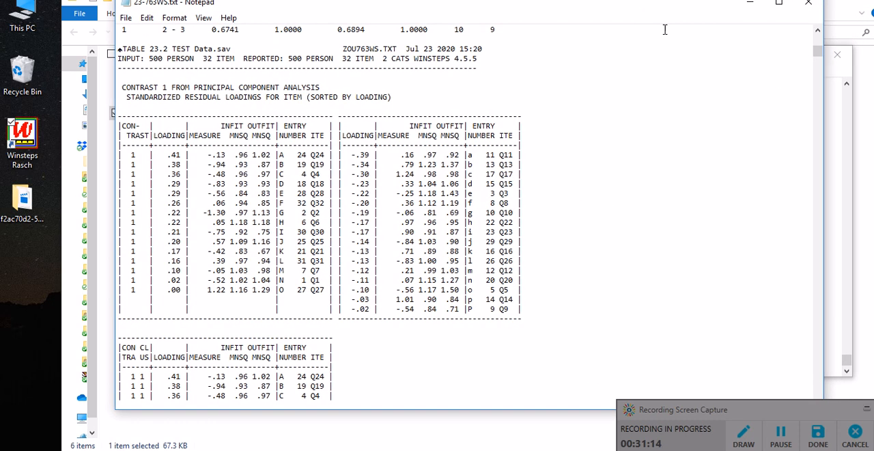
{"action": "left_click", "coordinate": [867, 409]}
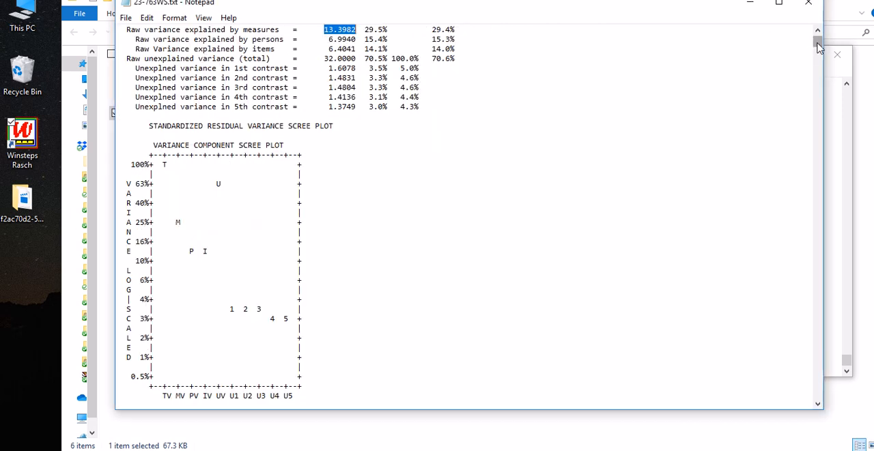
{"action": "left_click_drag", "start_coordinate": [820, 47], "coordinate": [823, 407]}
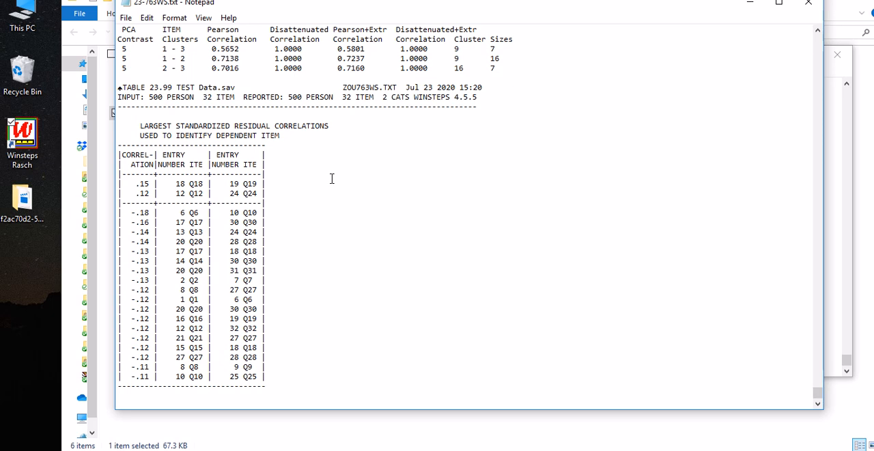
{"action": "left_click_drag", "start_coordinate": [151, 88], "coordinate": [200, 87]}
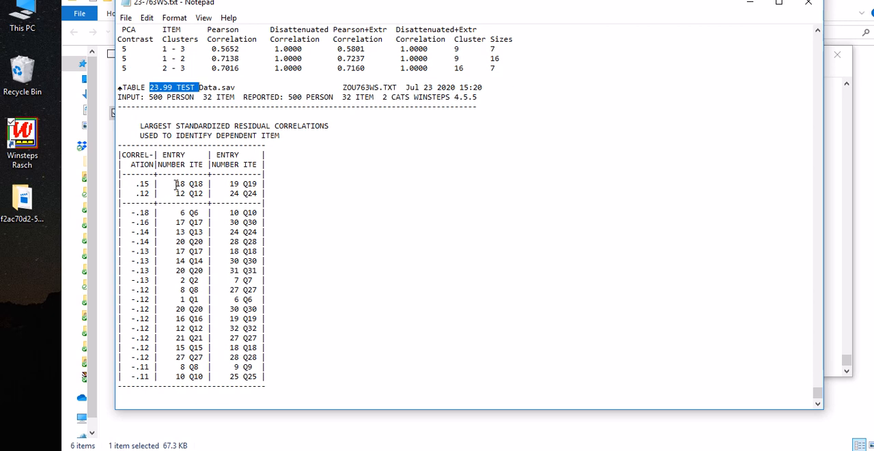
Step: Highlight the item pair Q18 and Q19 and the residual correlation between Q6 and Q10 in Table 23.99, and close the report
{"action": "left_click_drag", "start_coordinate": [177, 185], "coordinate": [258, 181]}
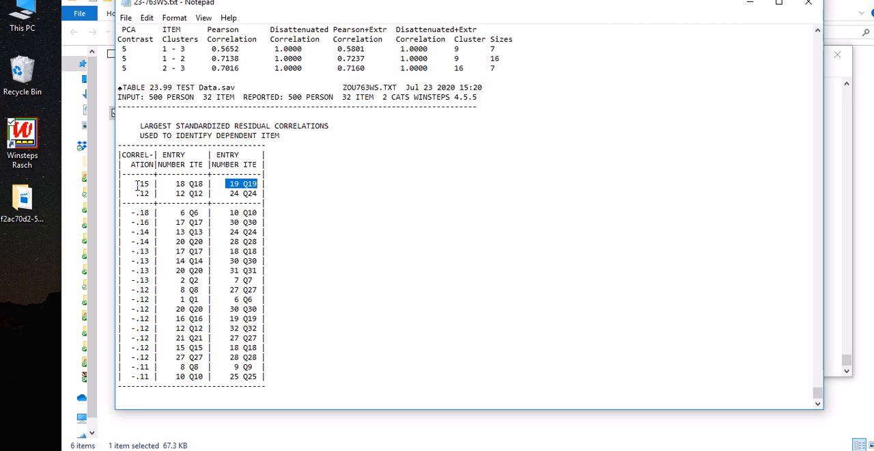
{"action": "left_click_drag", "start_coordinate": [131, 193], "coordinate": [152, 213]}
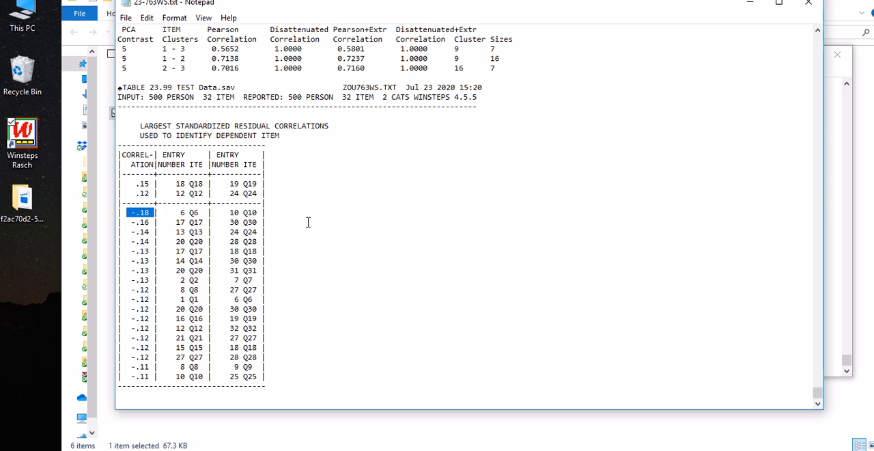
{"action": "scroll", "coordinate": [310, 220], "scroll_direction": "up", "scroll_amount": 1}
{"action": "scroll", "coordinate": [311, 221], "scroll_direction": "down", "scroll_amount": 1}
{"action": "left_click_drag", "start_coordinate": [669, 10], "coordinate": [669, 22]}
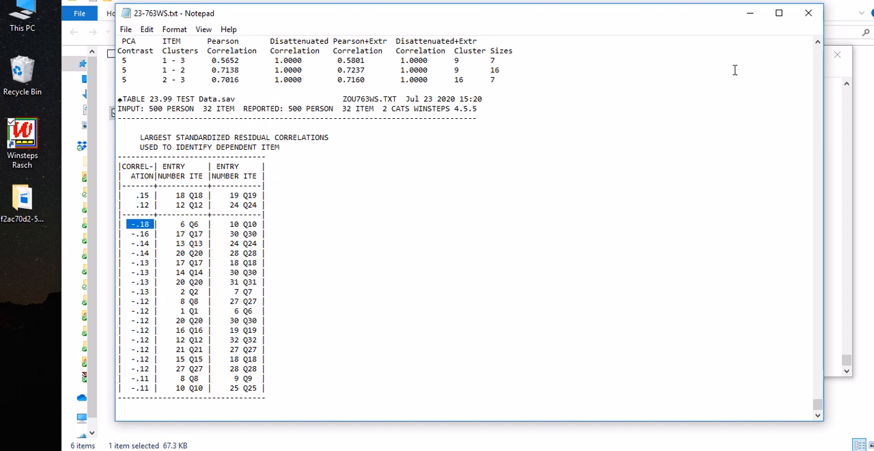
{"action": "left_click", "coordinate": [809, 14]}
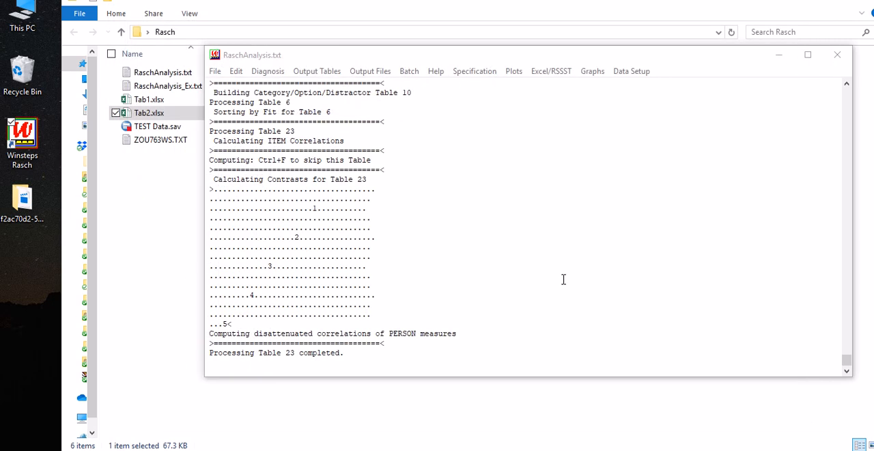
Step: In the CHECK list in Word, highlight the optional differential item functioning entry, select the first three entries, and return to Winsteps
{"action": "left_click_drag", "start_coordinate": [532, 58], "coordinate": [528, 52]}
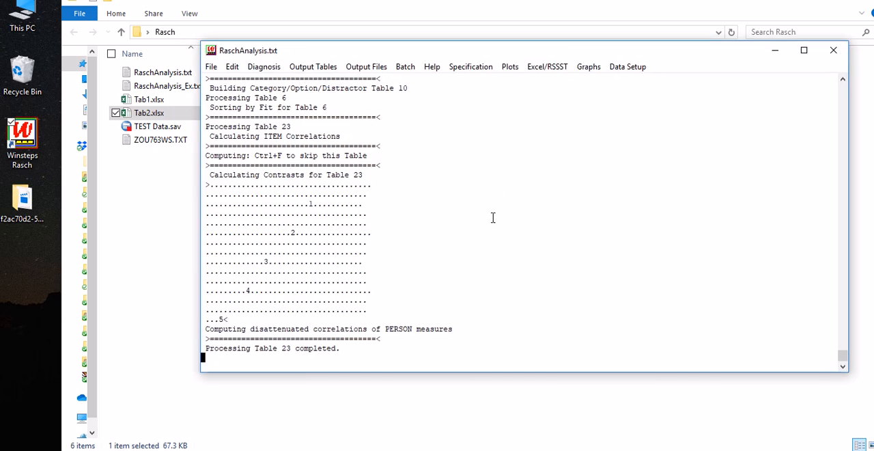
{"action": "left_click", "coordinate": [380, 449]}
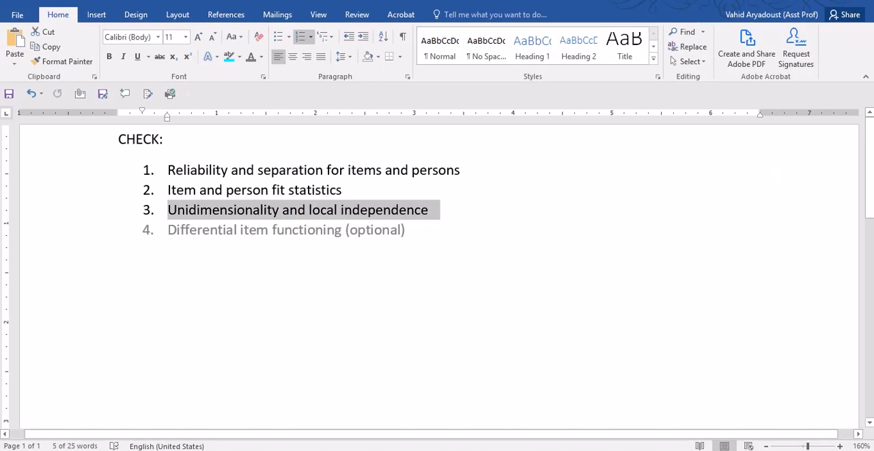
{"action": "triple_click", "coordinate": [207, 231]}
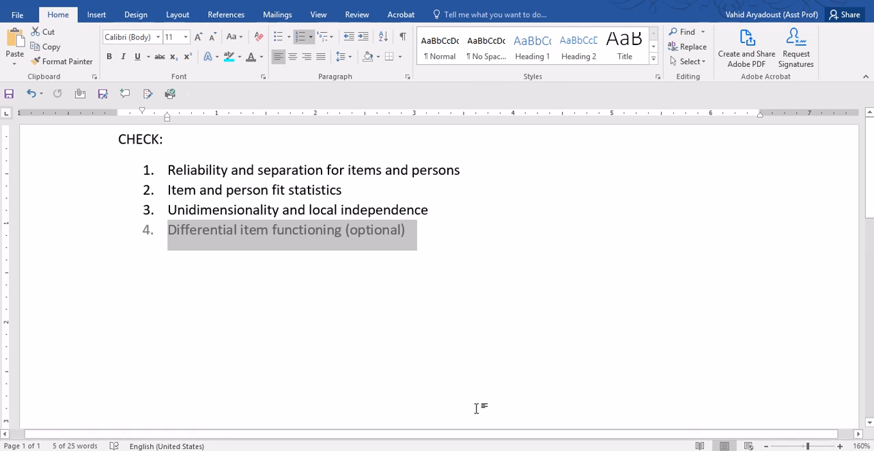
{"action": "left_click", "coordinate": [372, 232]}
{"action": "left_click_drag", "start_coordinate": [351, 230], "coordinate": [174, 178]}
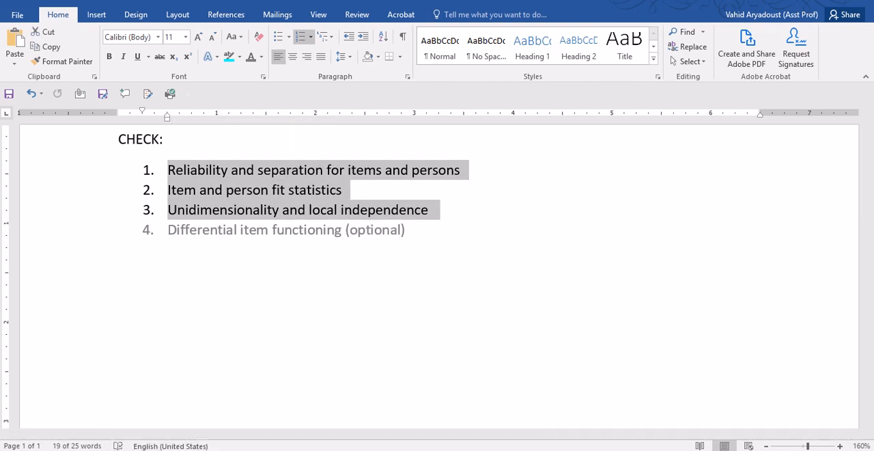
{"action": "left_click", "coordinate": [465, 447]}
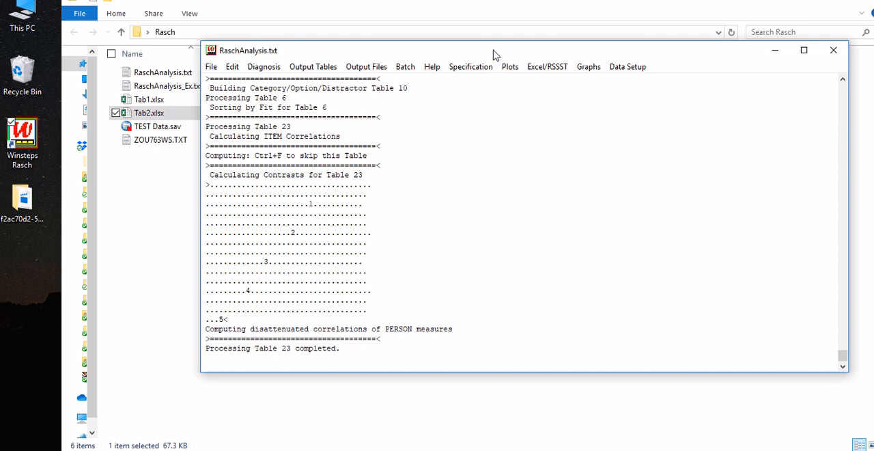
{"action": "left_click_drag", "start_coordinate": [495, 55], "coordinate": [488, 57]}
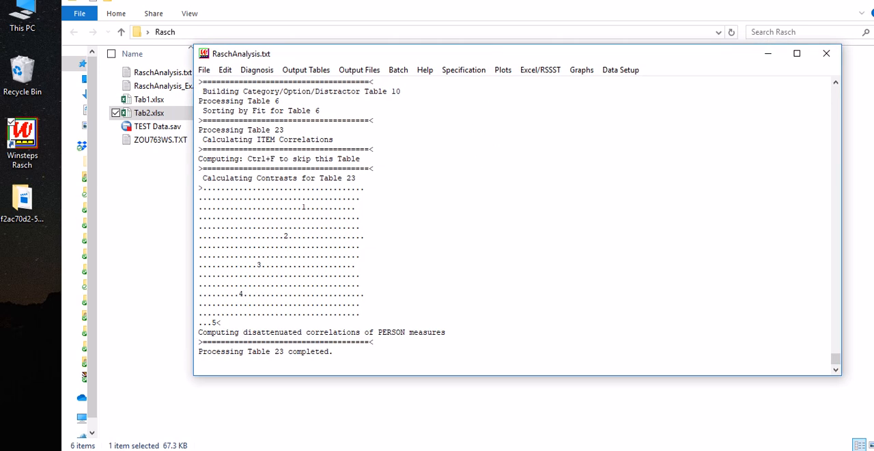